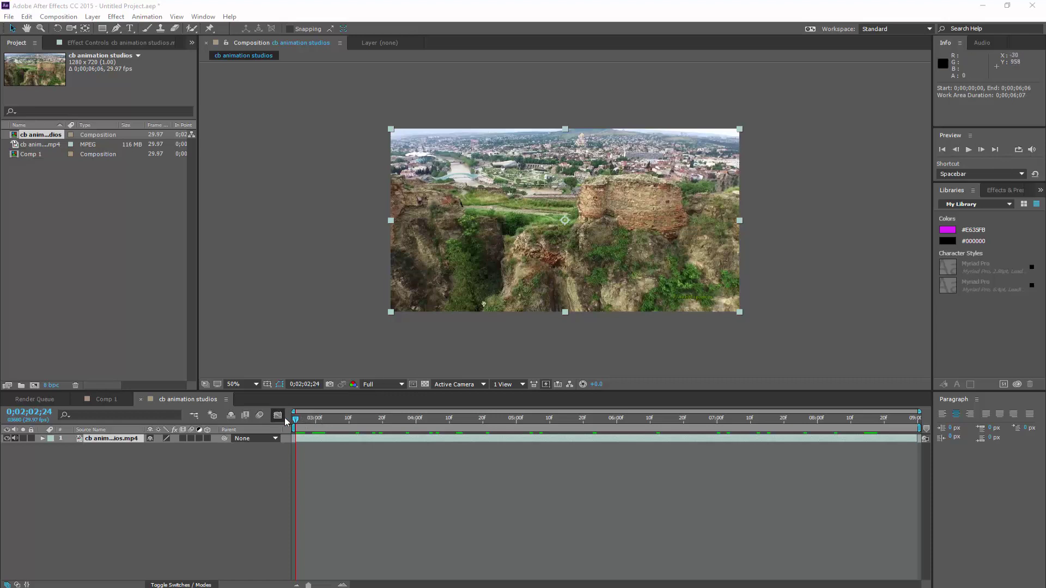
Step: Preview the drone footage from its start, return to the first frame, and keep the preview resolution at Full
key(space)
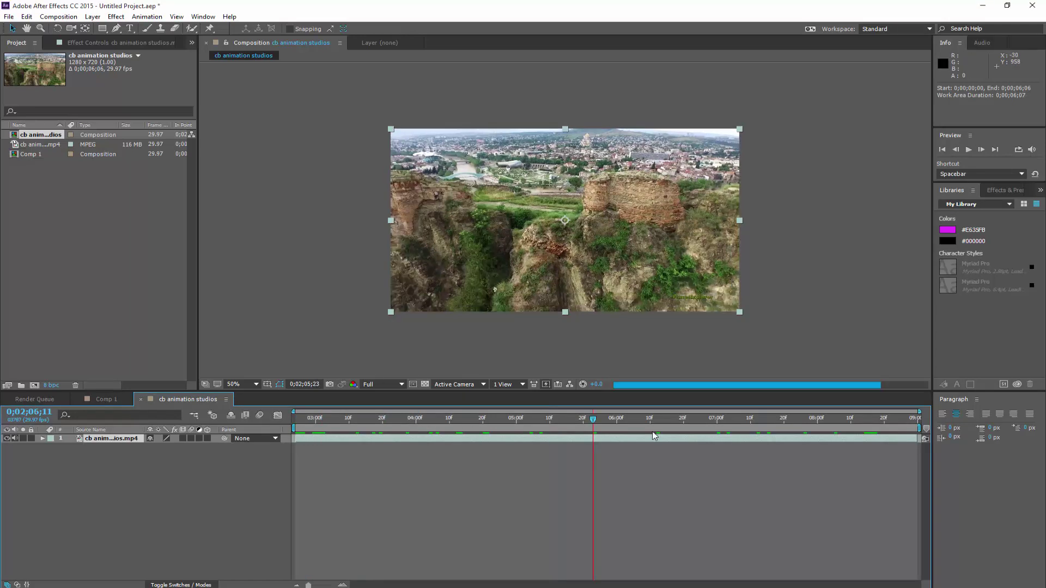
key(space)
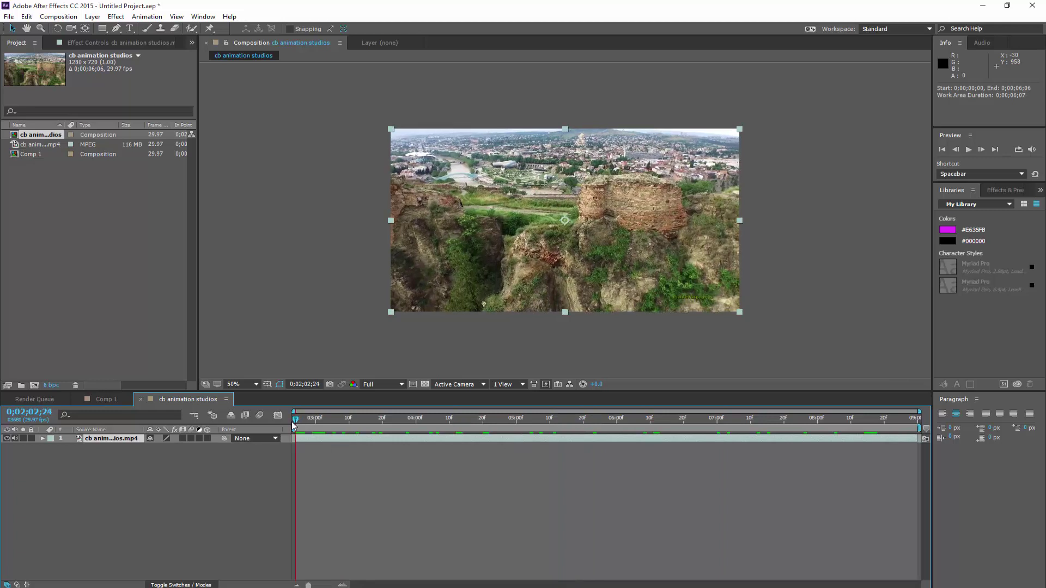
click(968, 149)
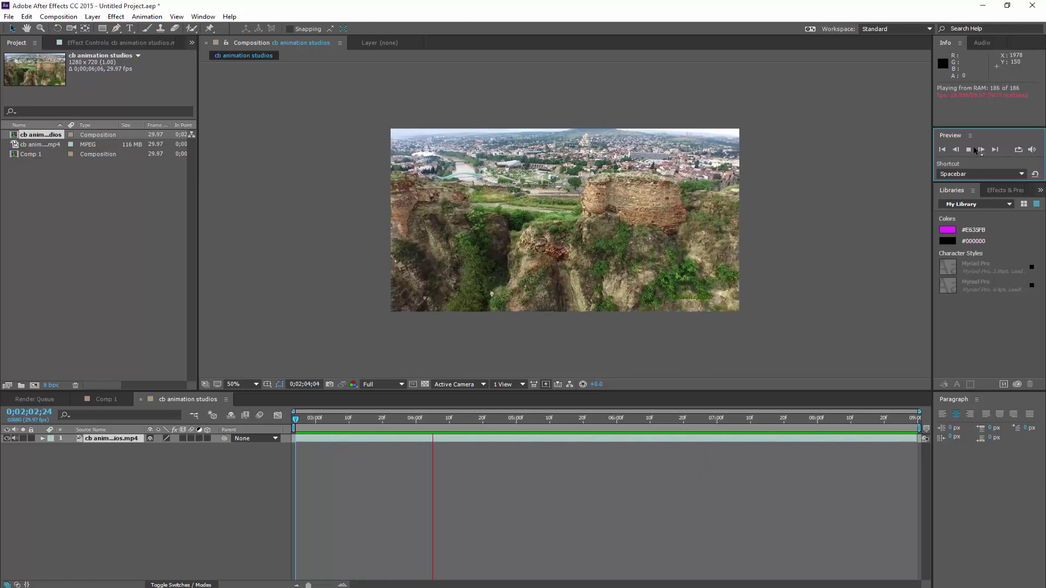
click(688, 253)
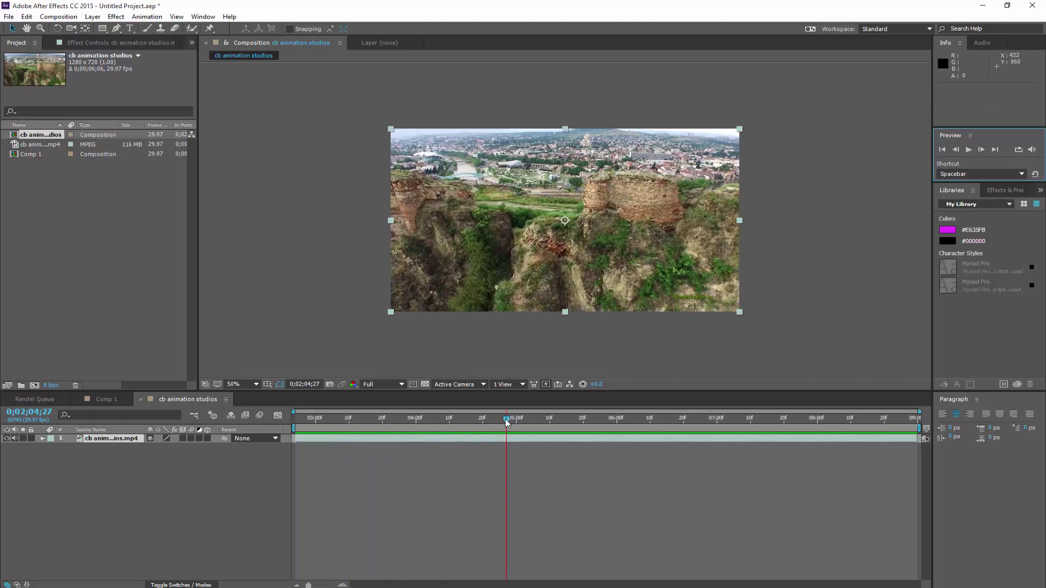
drag(505, 419, 295, 419)
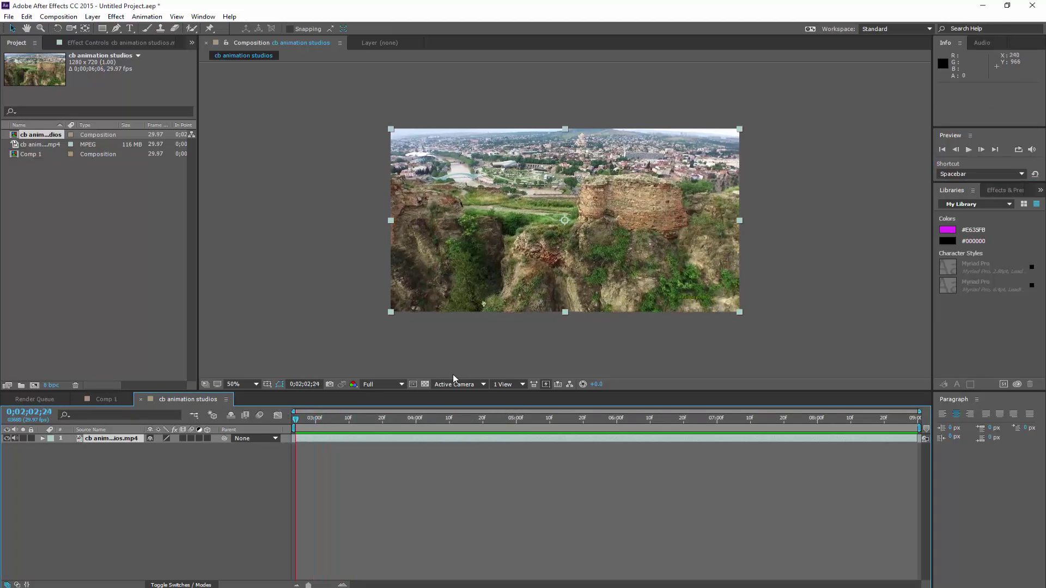
click(369, 385)
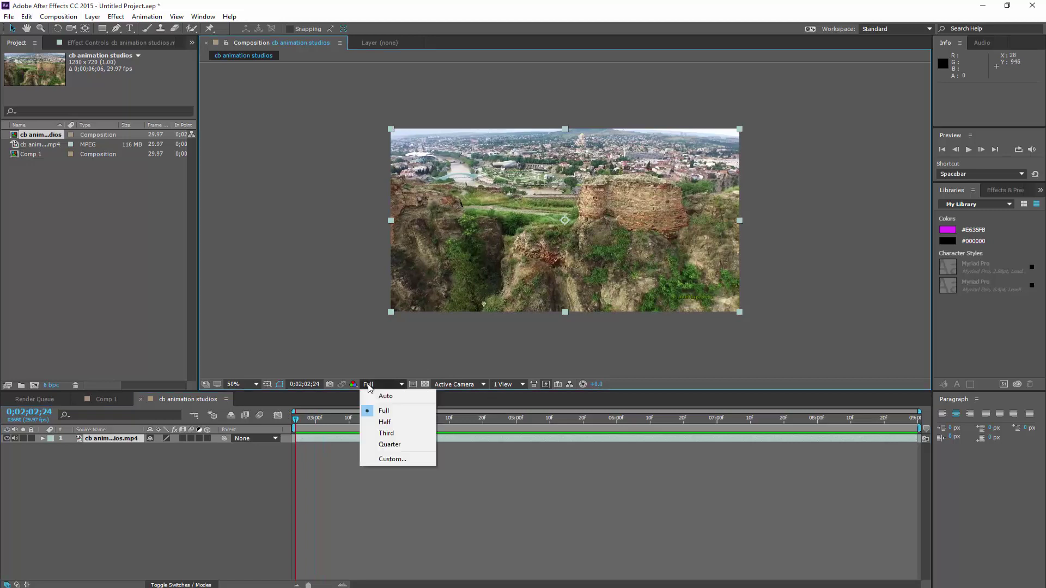
click(374, 414)
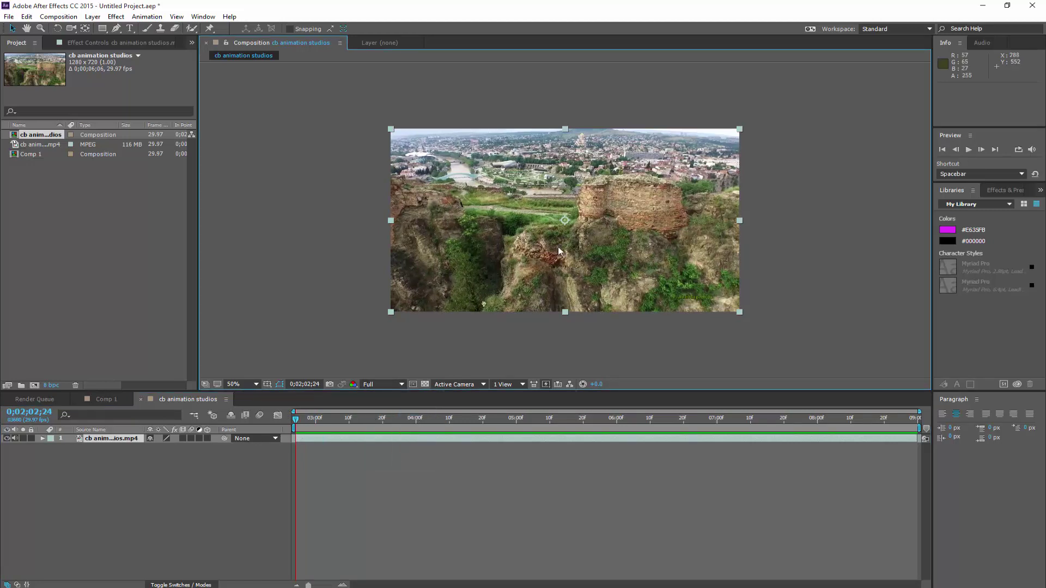
Step: Start Track Motion on the footage layer and place Track Point 1 over the dark hole at the brick wall's right end
key(slash)
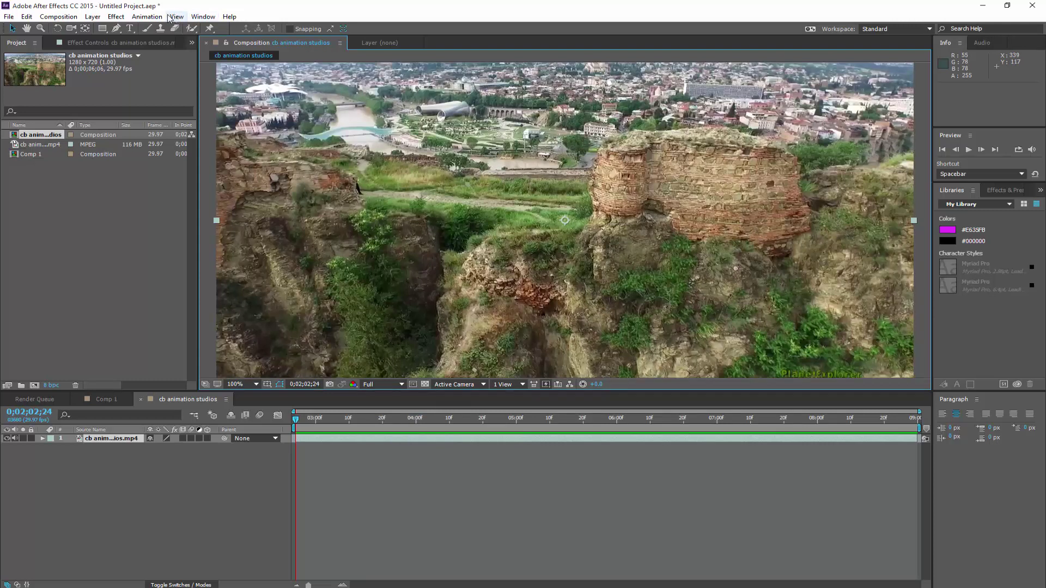
click(147, 17)
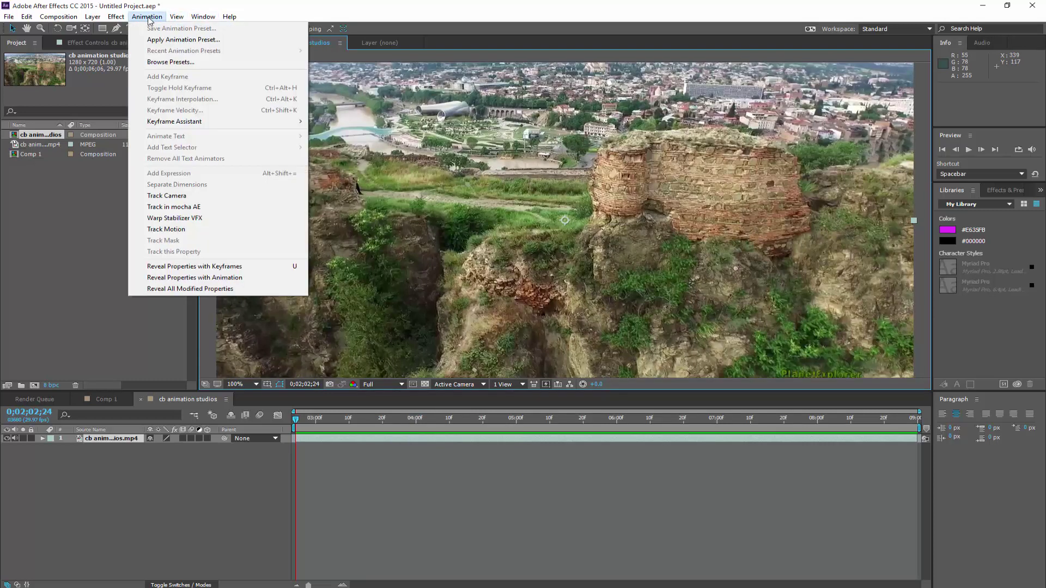
click(185, 231)
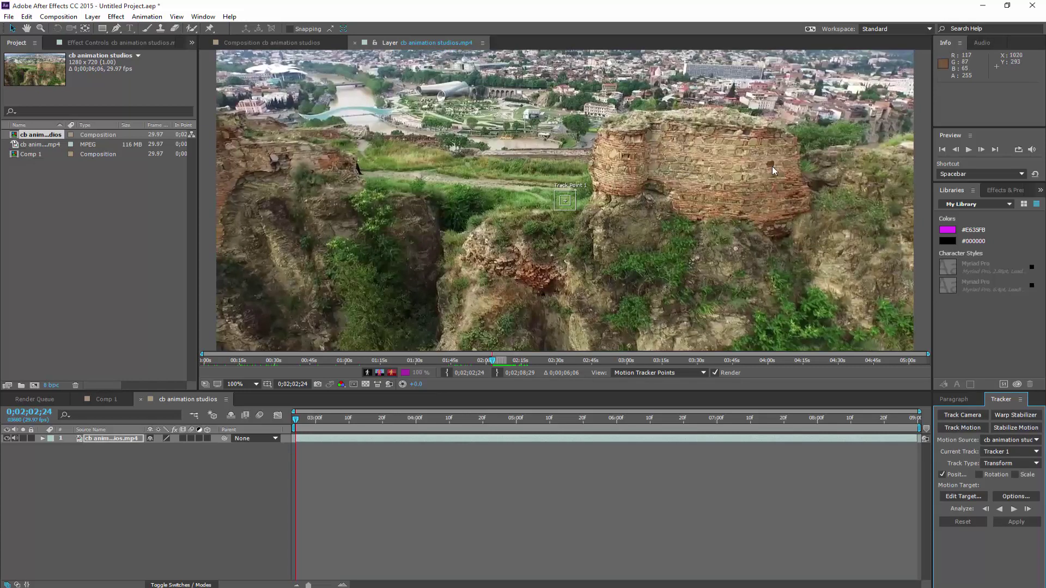
scroll(745, 150, up, 1)
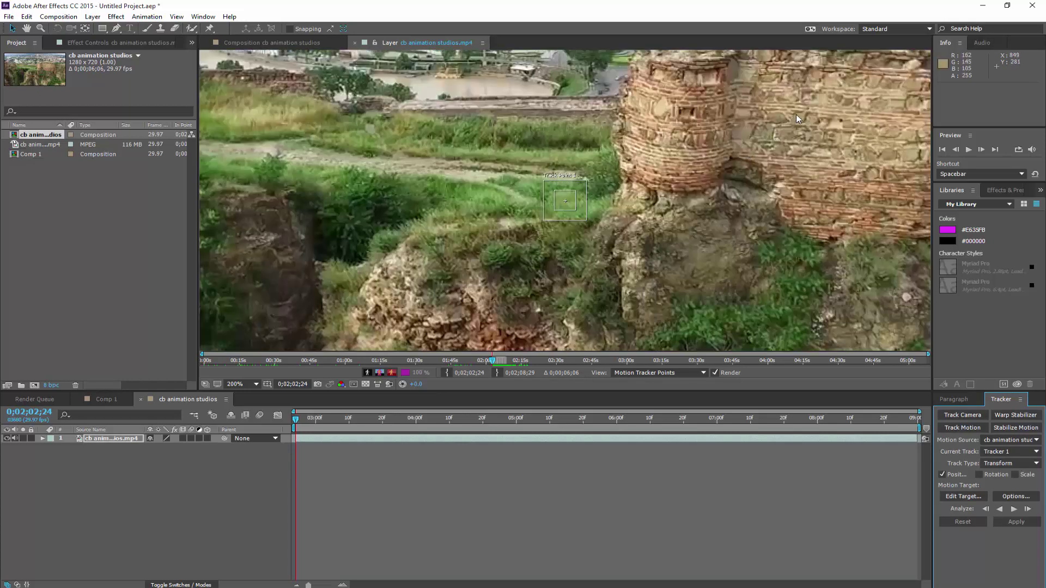
drag(796, 115, 610, 209)
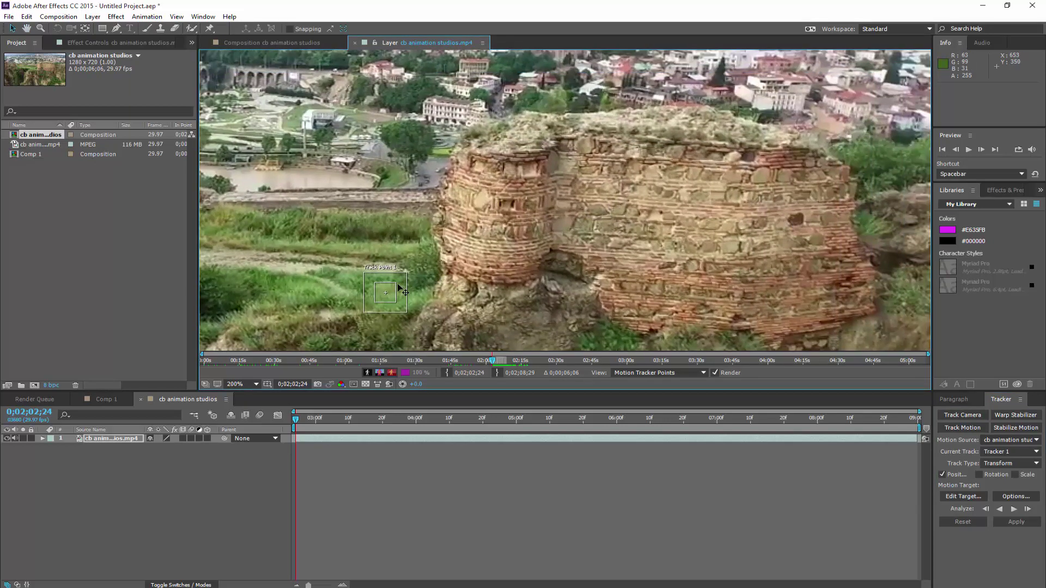
drag(392, 288, 803, 218)
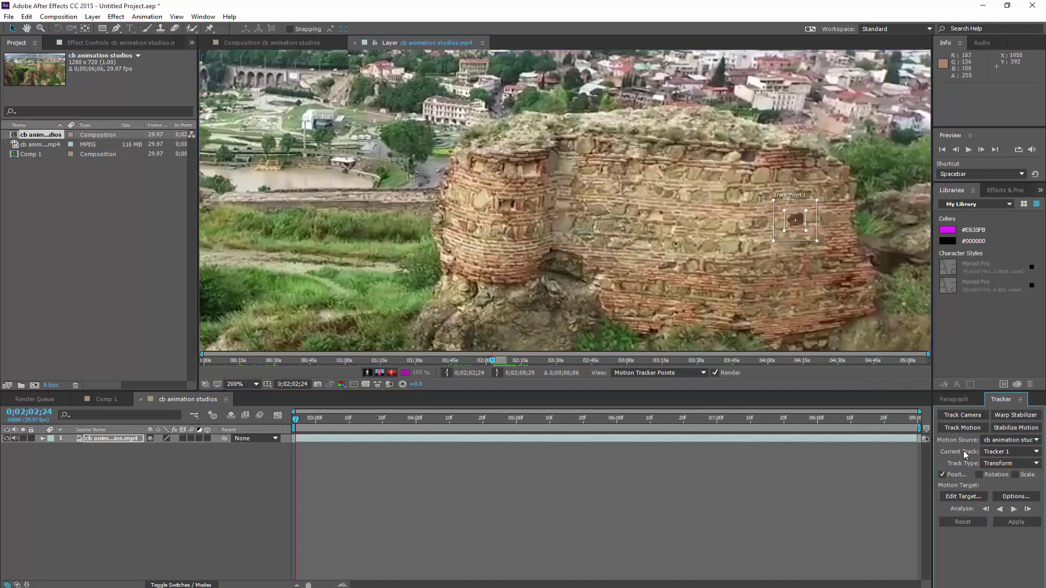
Step: Enable rotation and scale tracking, and place Track Point 2 over the small dark hole on the wall's rounded tower
click(980, 475)
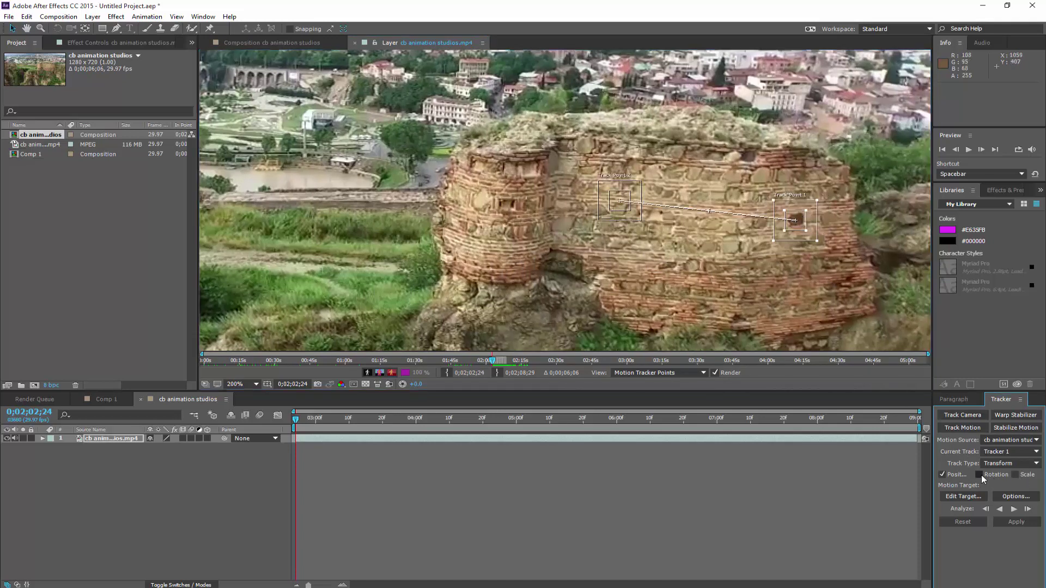
click(1014, 475)
drag(619, 210, 520, 212)
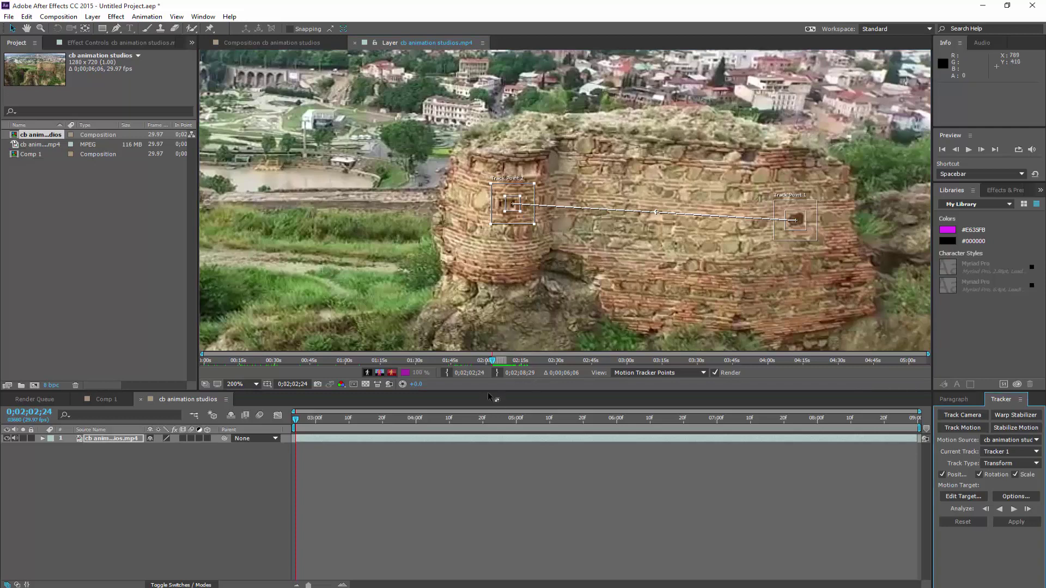
Step: Analyze both track points forward from the first frame to the end of the clip
click(1013, 509)
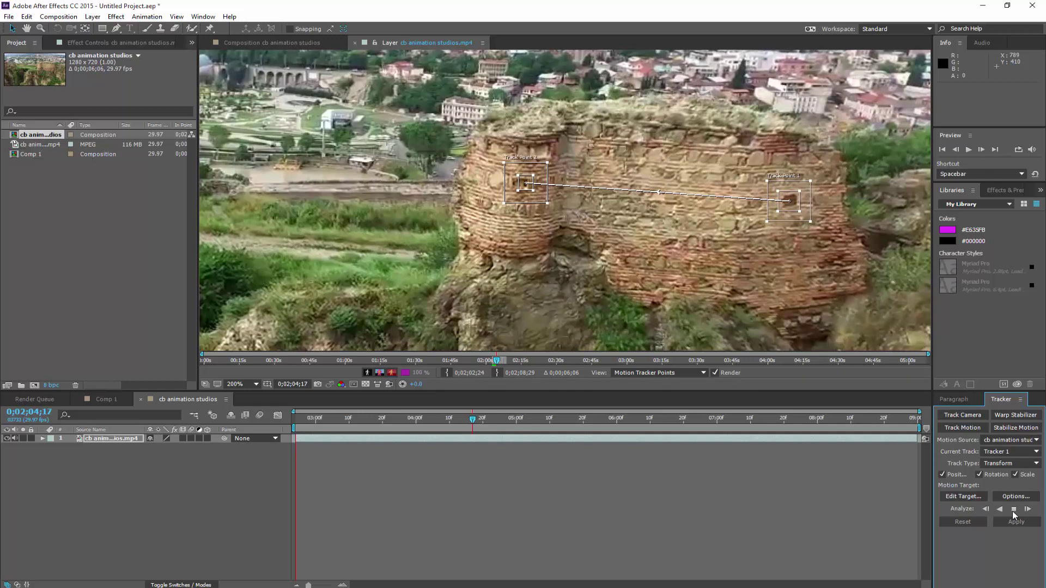
click(1013, 510)
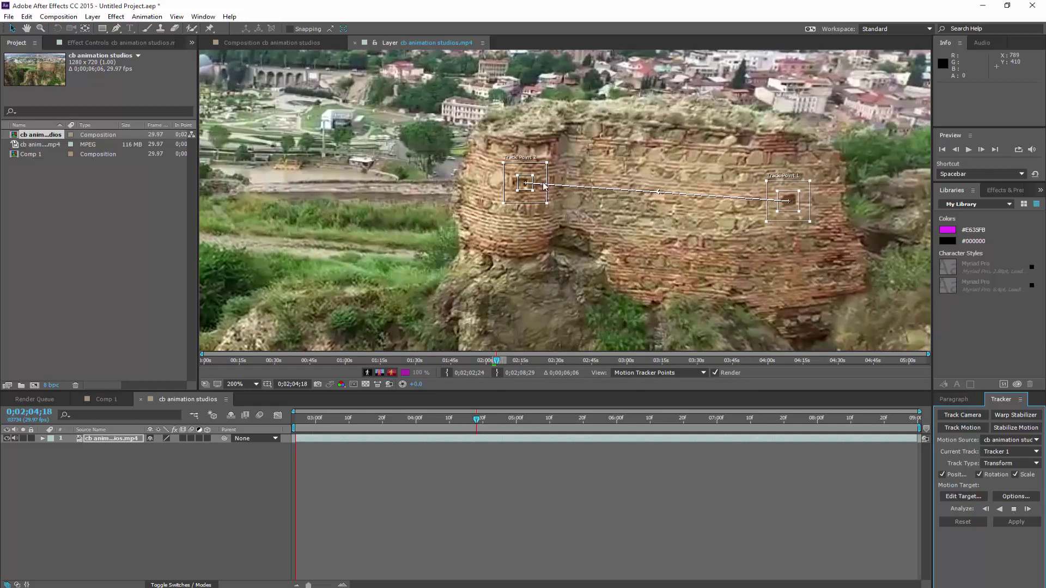
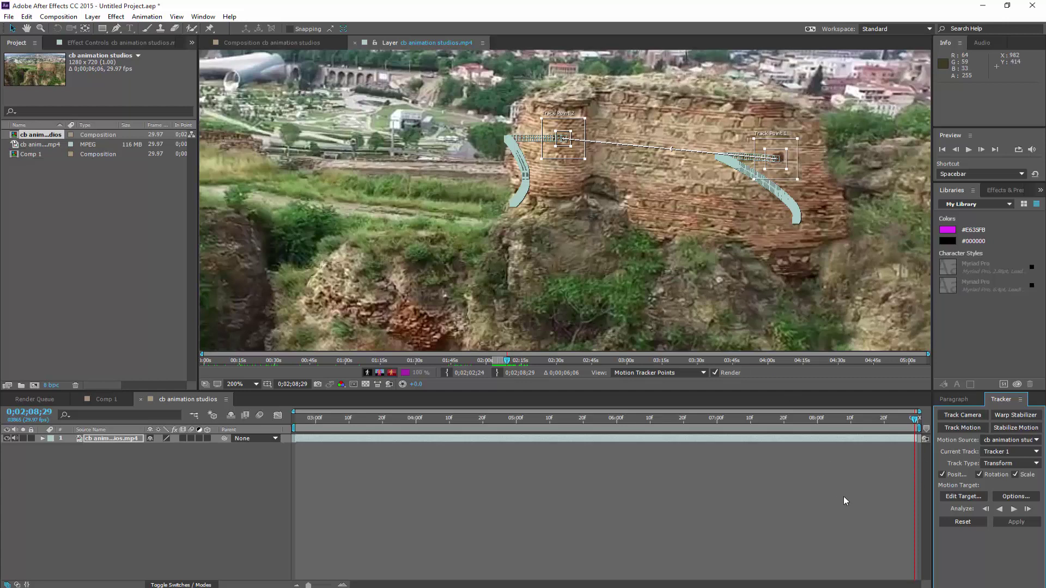
click(962, 496)
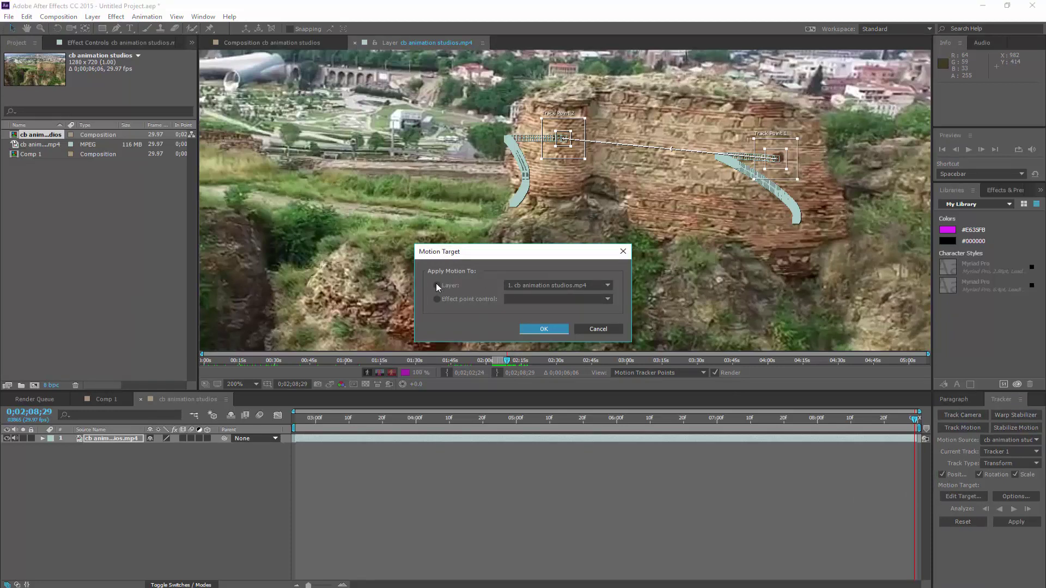
click(543, 330)
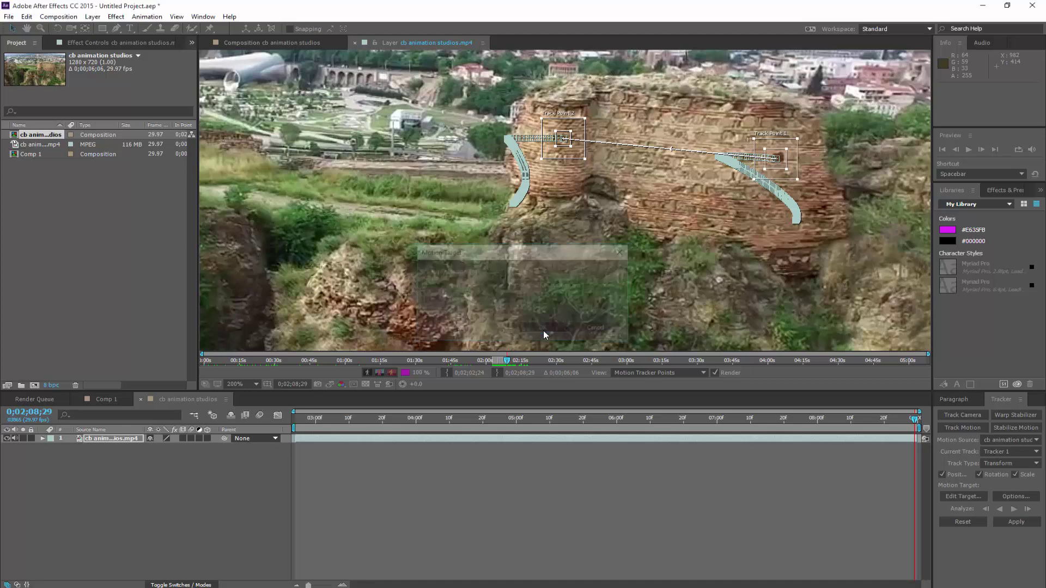
click(967, 498)
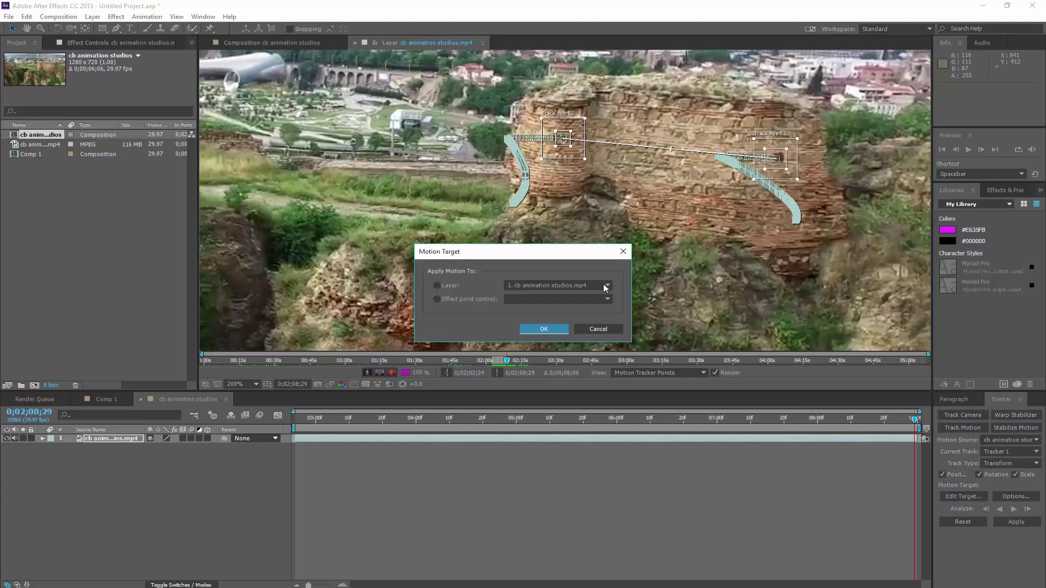
click(599, 329)
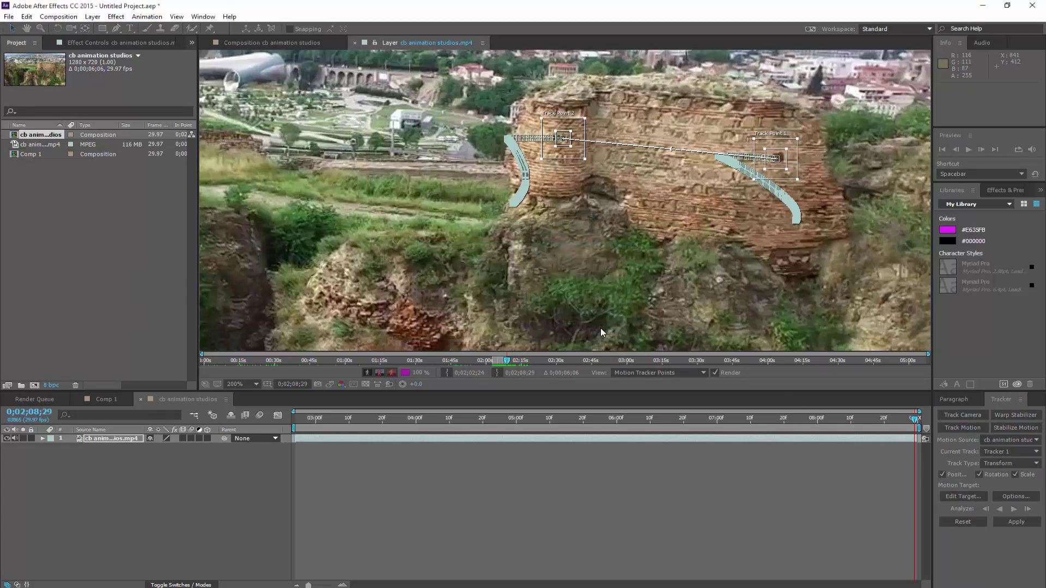
Step: Add a null object to the cb animation studios composition
right_click(142, 485)
mouse_move(174, 493)
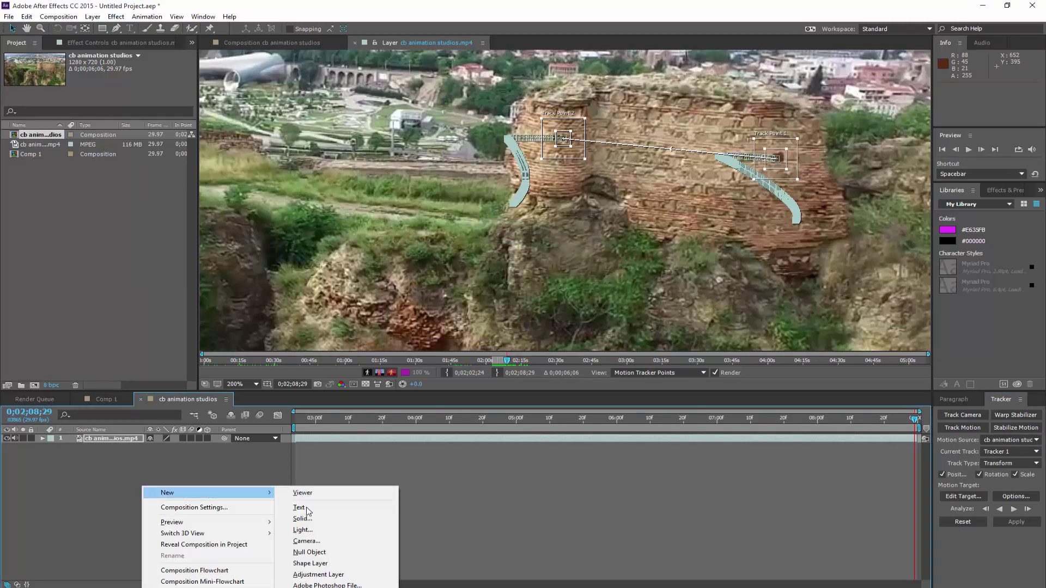
click(317, 552)
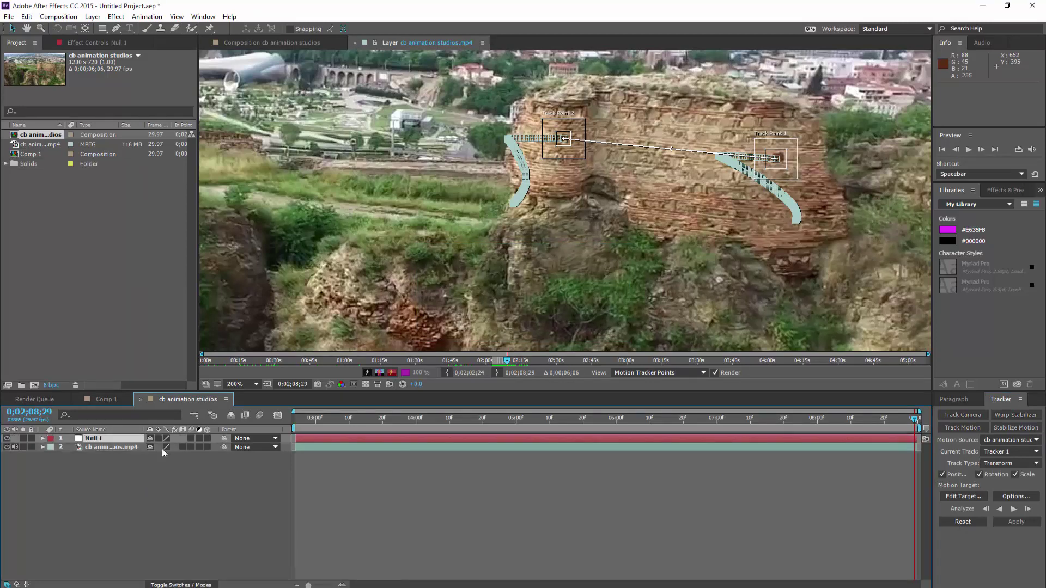
Step: Set the null object as the motion target and apply the tracking data to it in X and Y
click(959, 492)
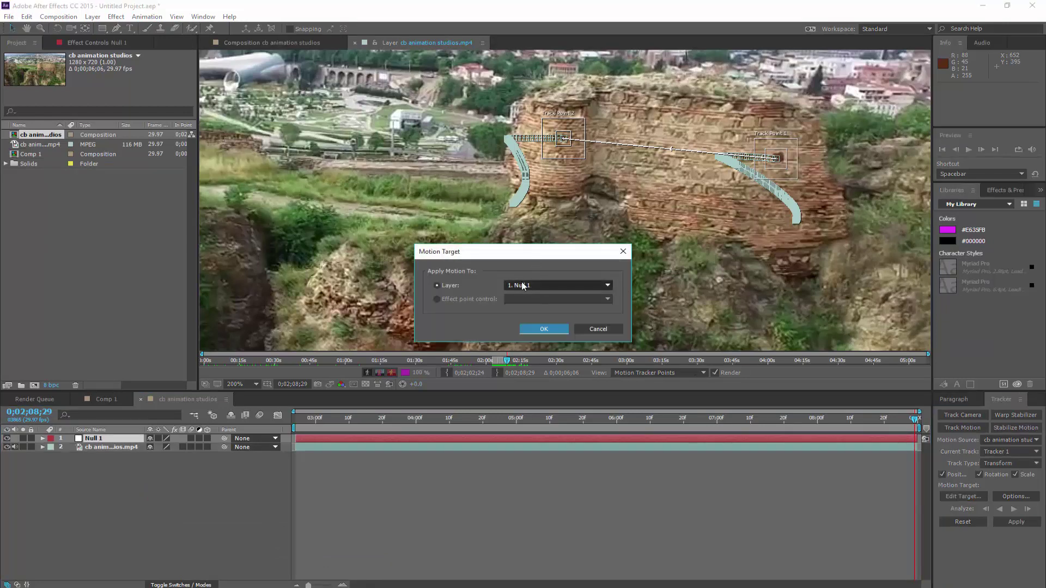
click(556, 333)
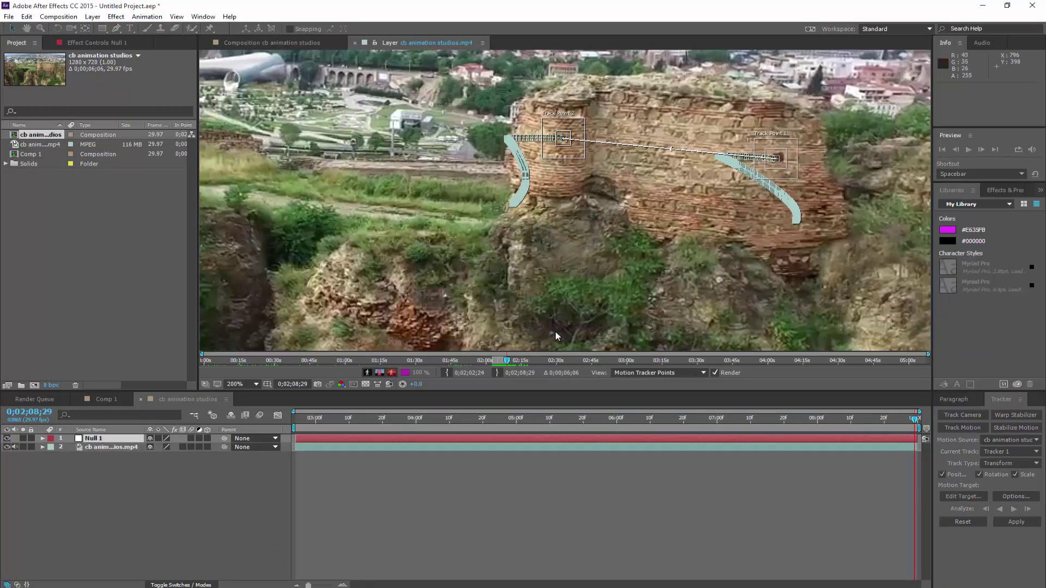
click(1016, 521)
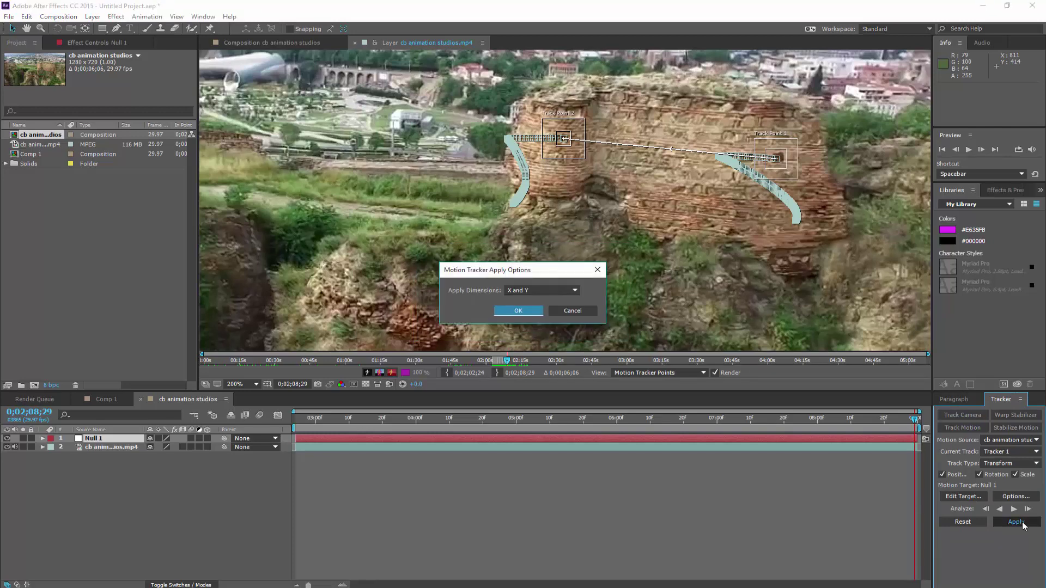
click(519, 311)
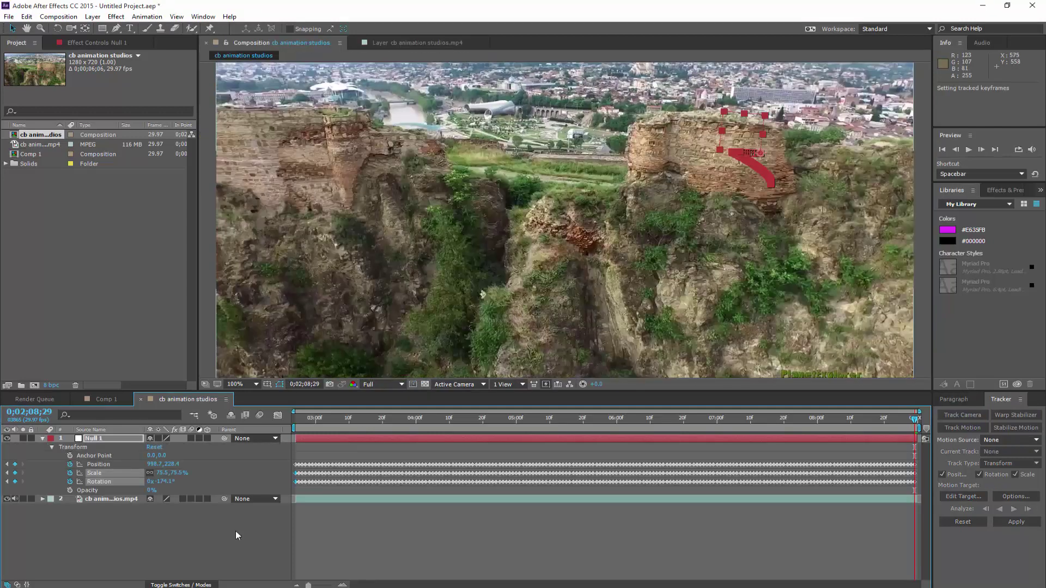
Step: Play the composition to check how the null follows the wall, and return to the first frame
click(298, 416)
key(space)
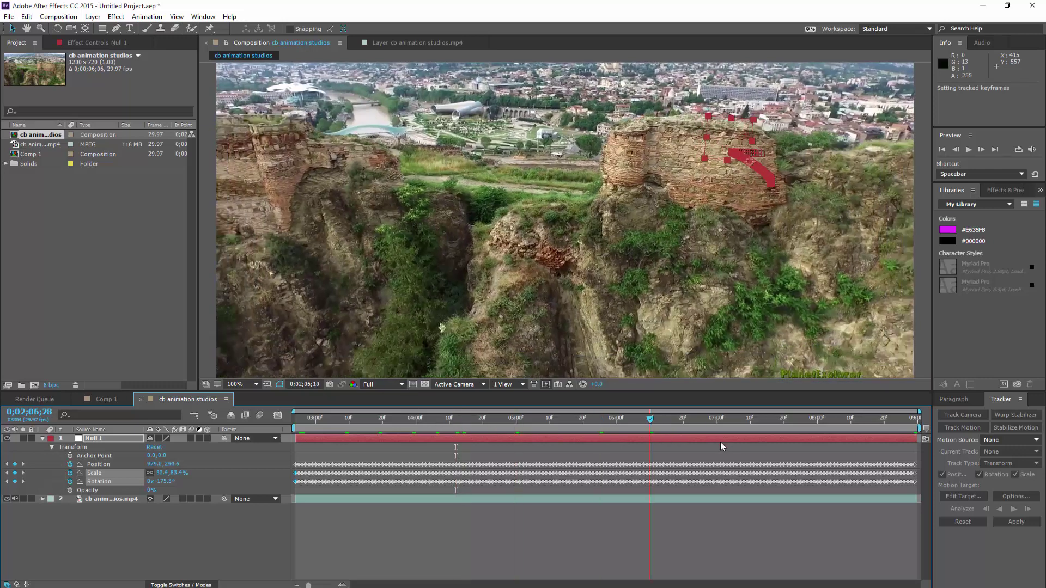
drag(703, 420, 242, 426)
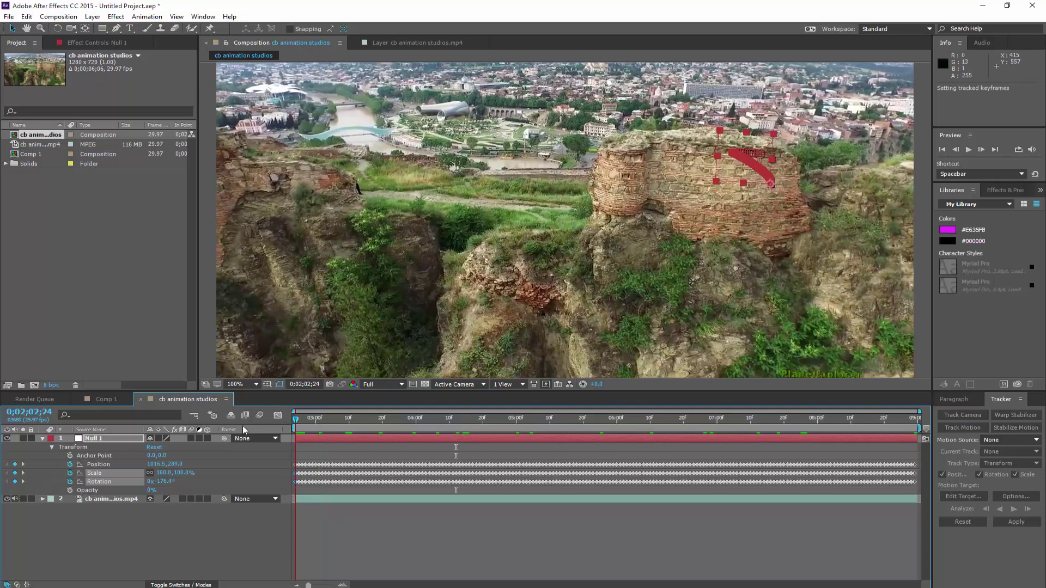
Step: Collapse the null layer's properties and add a black solid at the composition size of 1280 x 720 px
click(42, 439)
scroll(475, 297, down, 2)
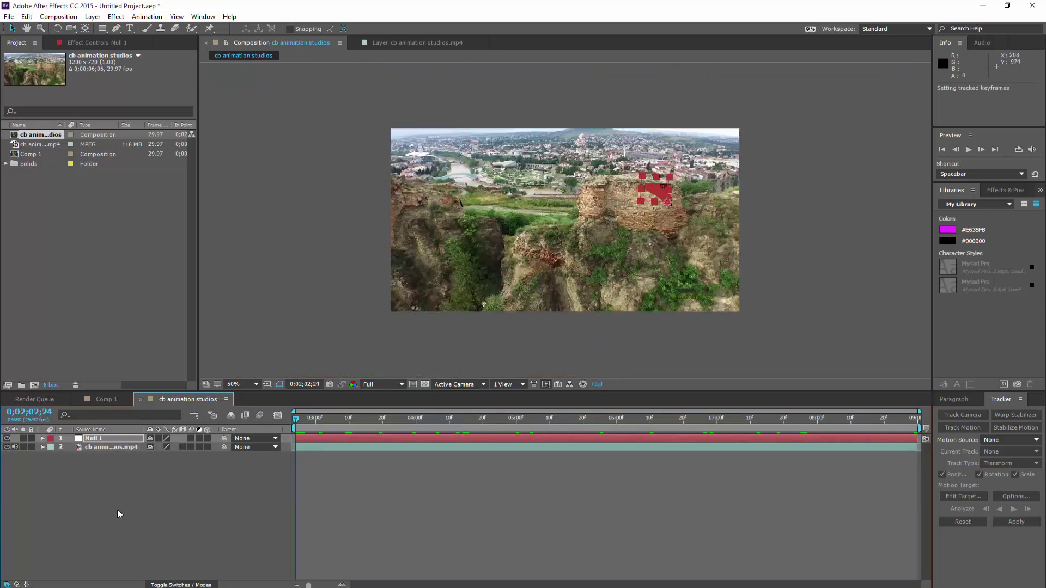
right_click(116, 509)
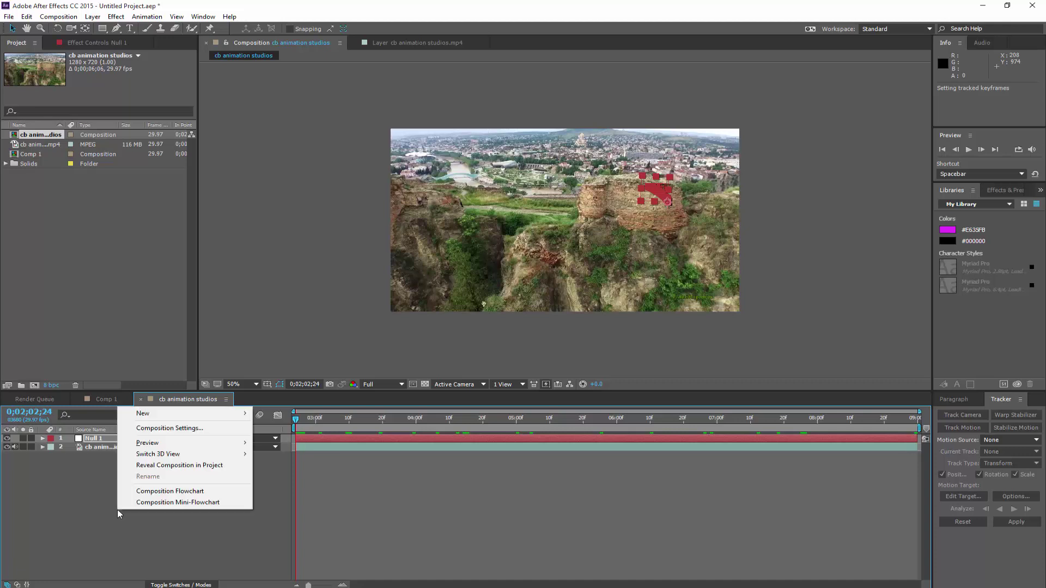
mouse_move(227, 415)
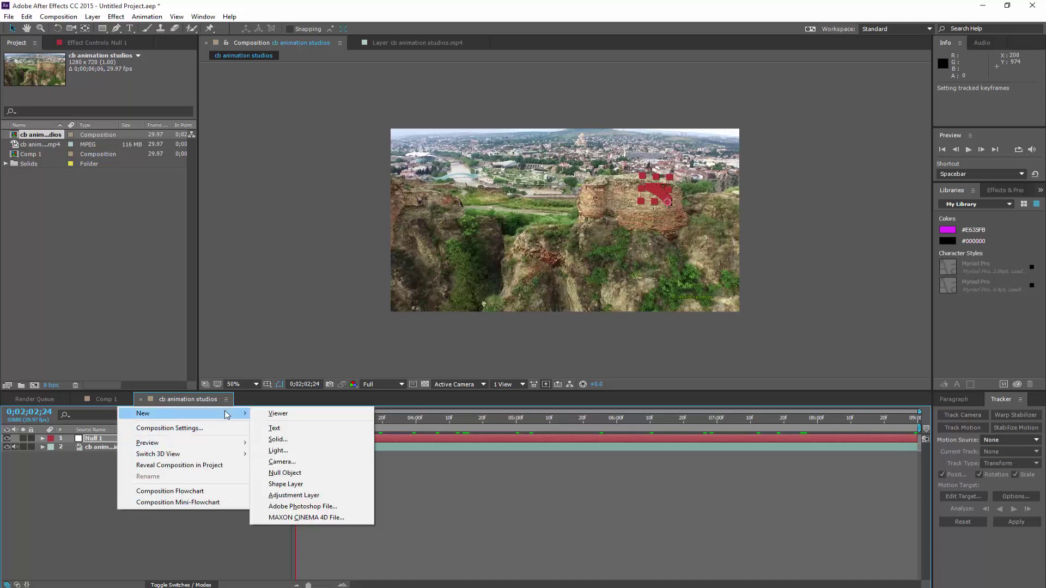
click(296, 439)
click(528, 330)
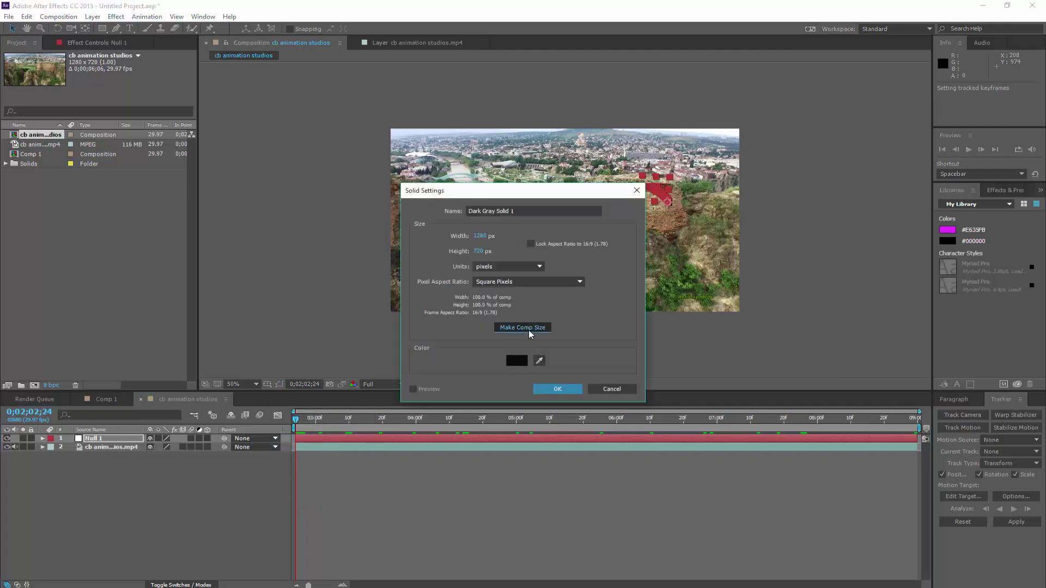
click(545, 387)
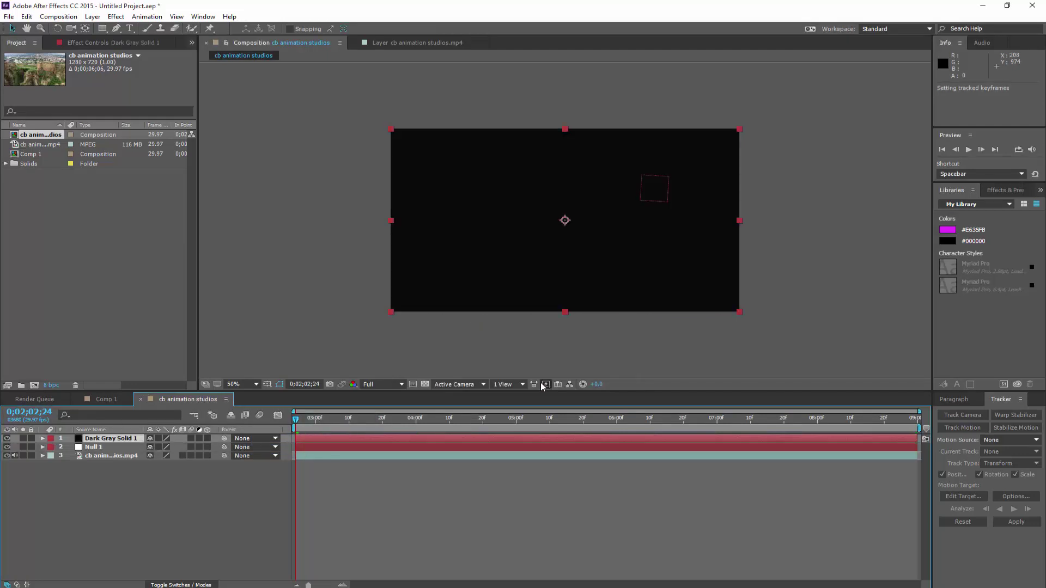
Step: Apply the Video Copilot Element effect to the black solid and open its scene setup
click(116, 16)
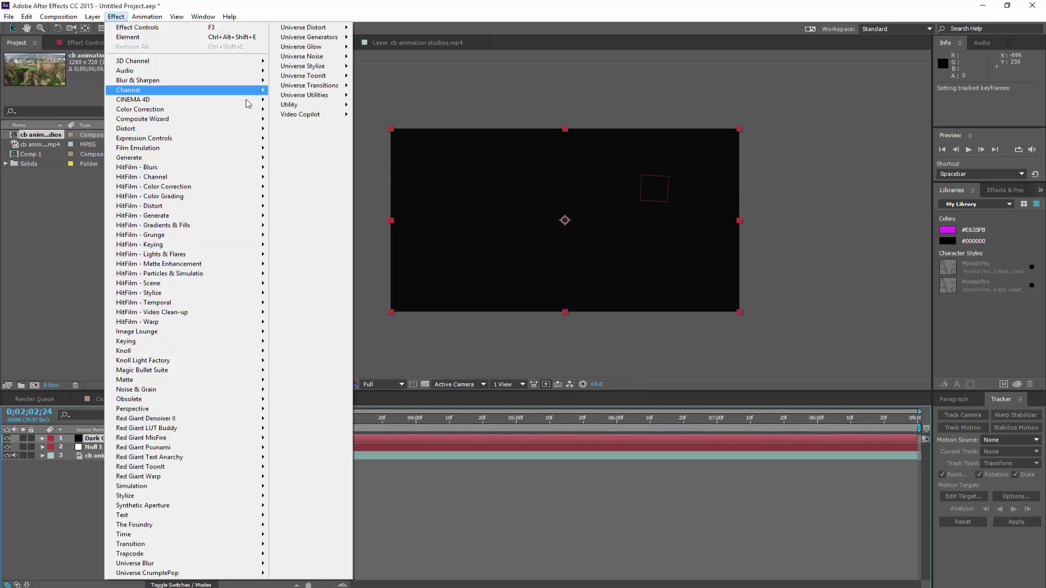
mouse_move(313, 119)
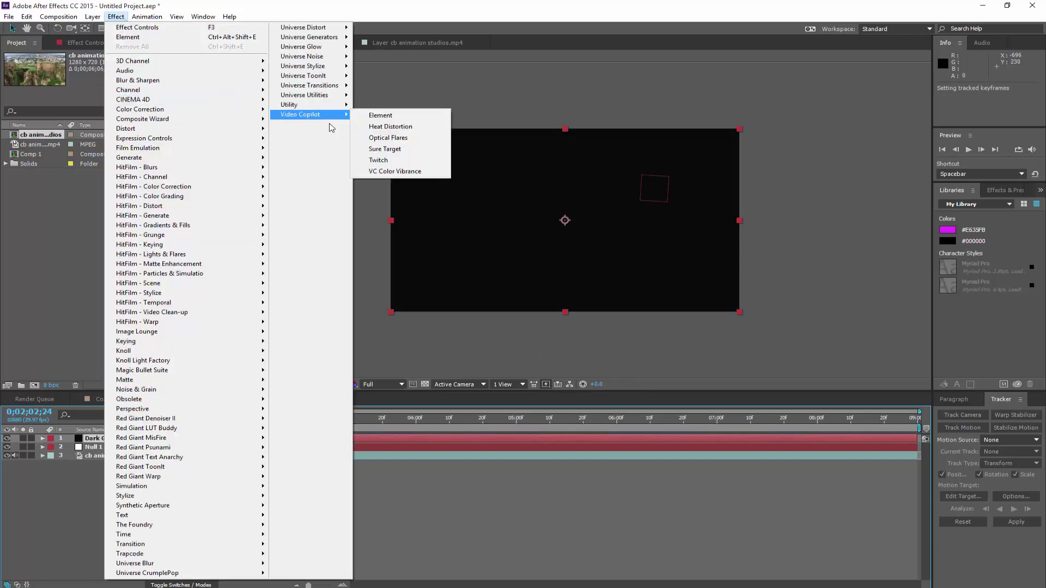
click(389, 115)
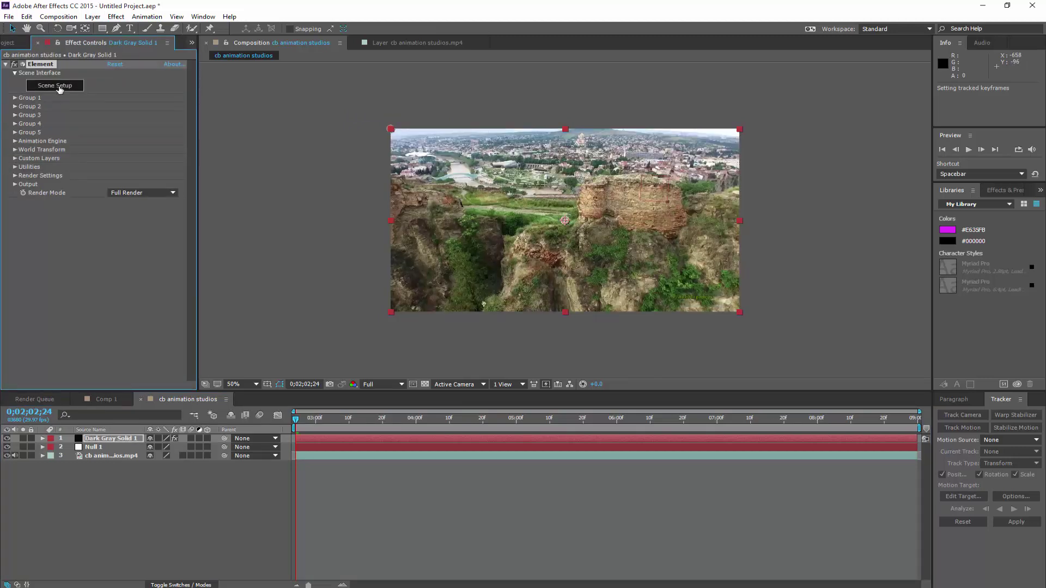
click(55, 86)
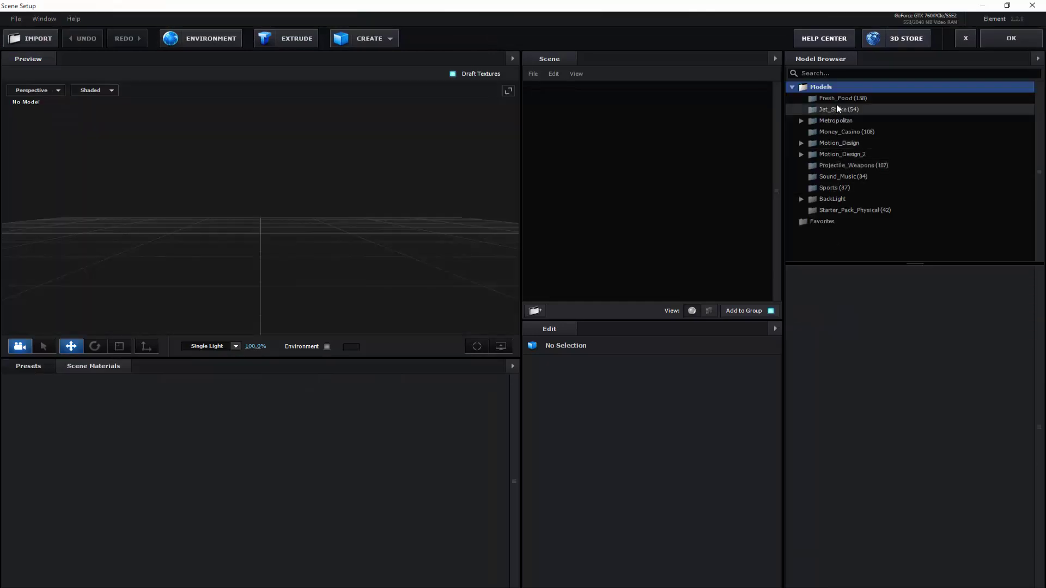
Step: Browse the Jet_Strike models and add Fighter_Jet_02 to the scene, accepting the downscaled textures
click(836, 108)
scroll(940, 473, down, 5)
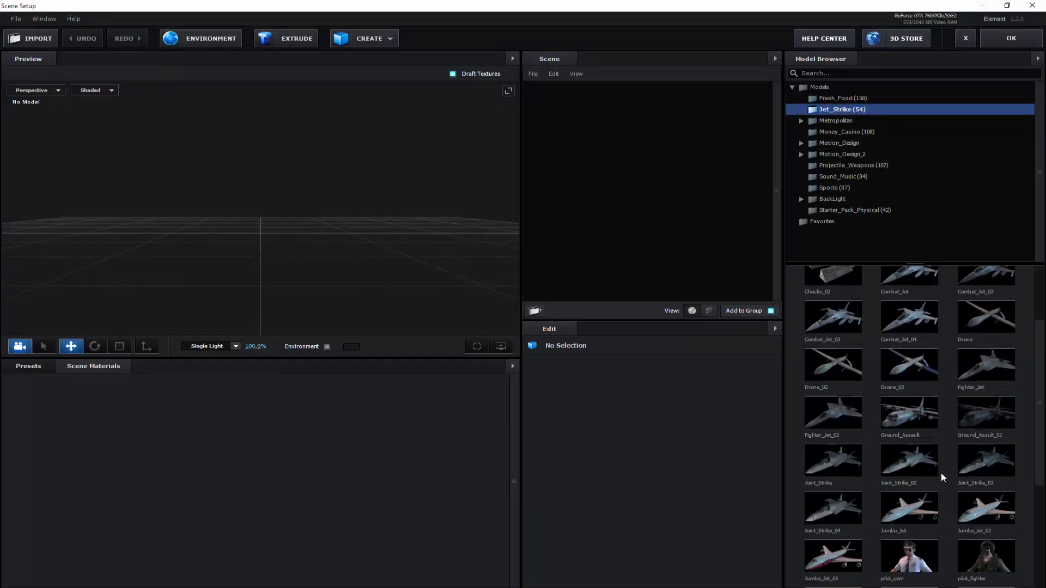
scroll(940, 473, down, 2)
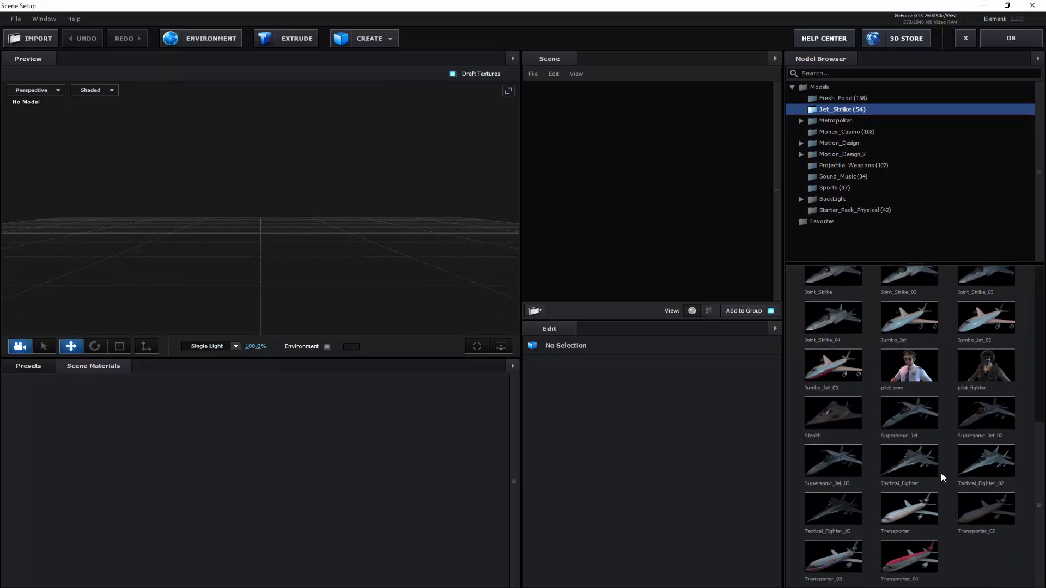
scroll(940, 472, up, 2)
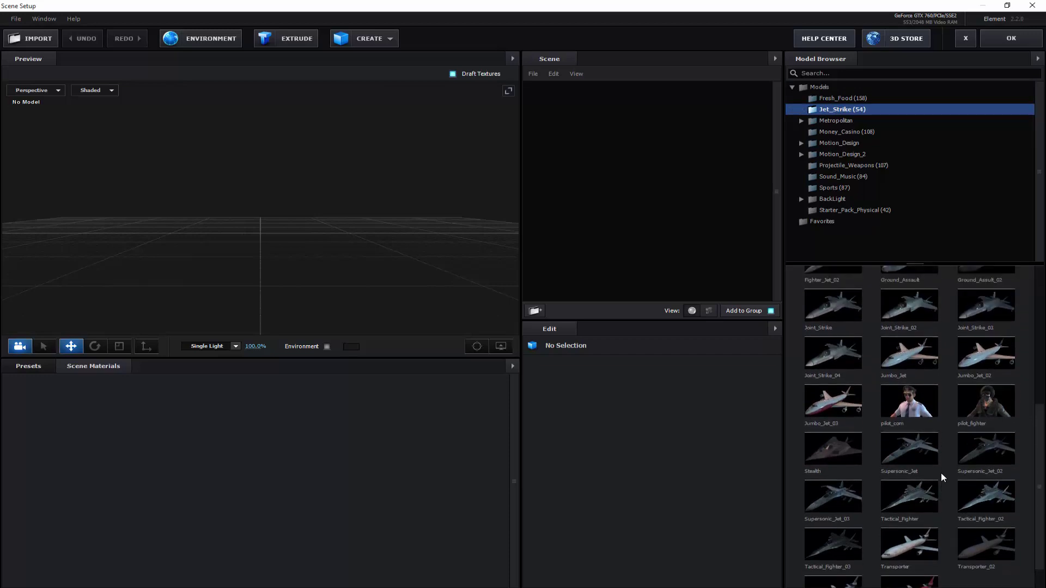
scroll(940, 473, up, 6)
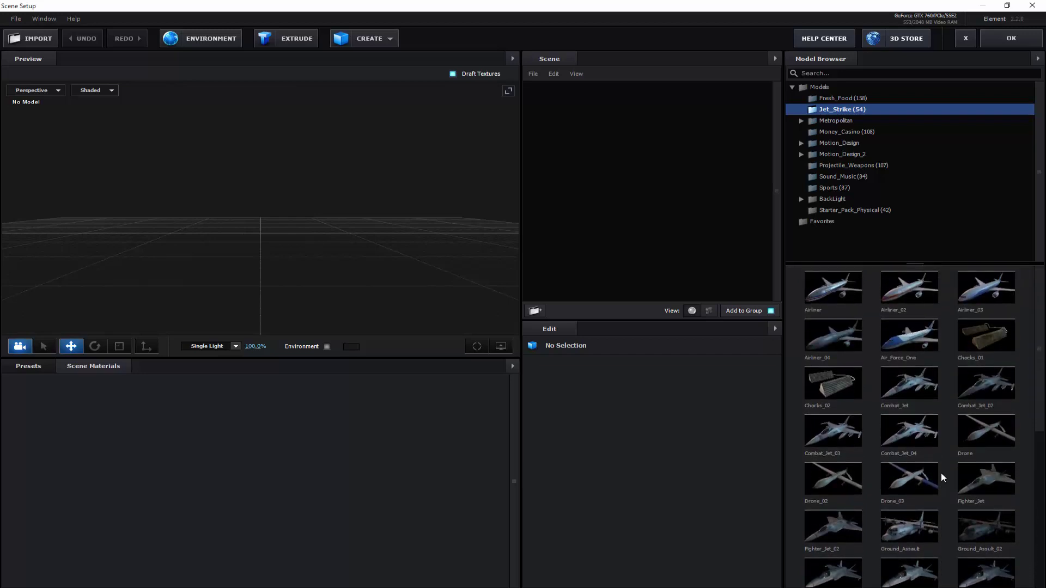
scroll(940, 476, down, 4)
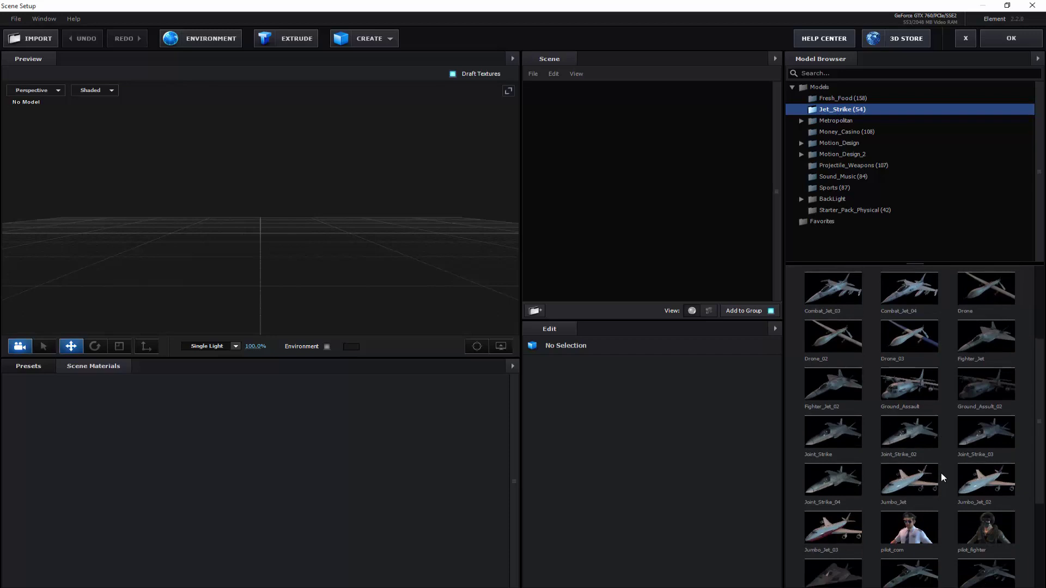
click(821, 387)
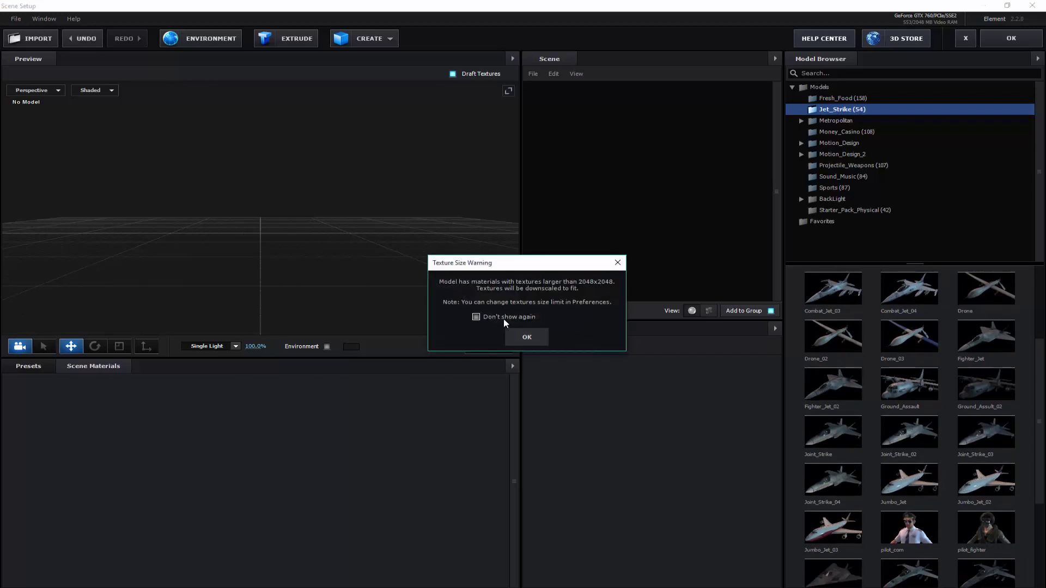
click(518, 332)
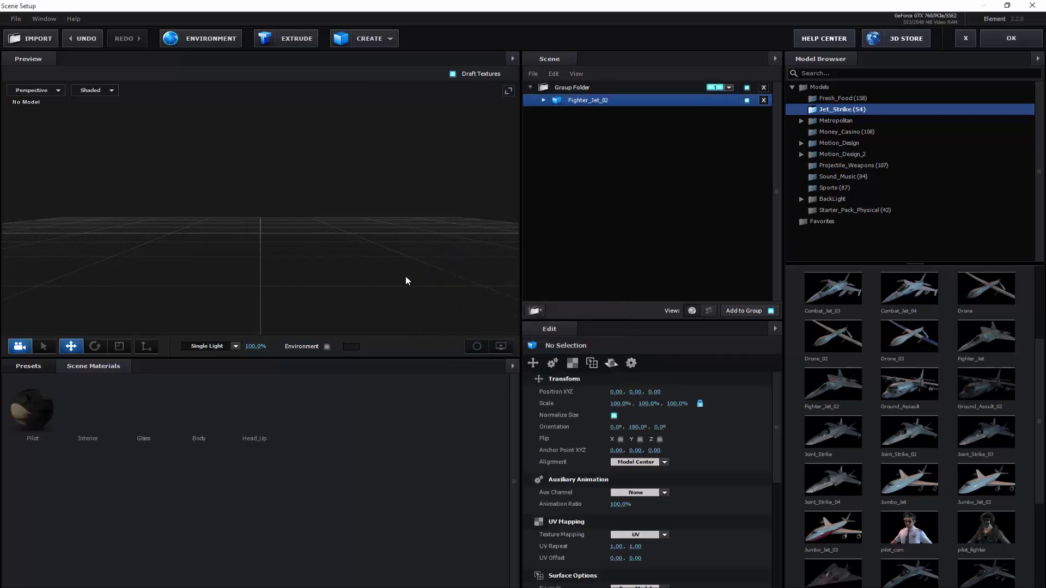
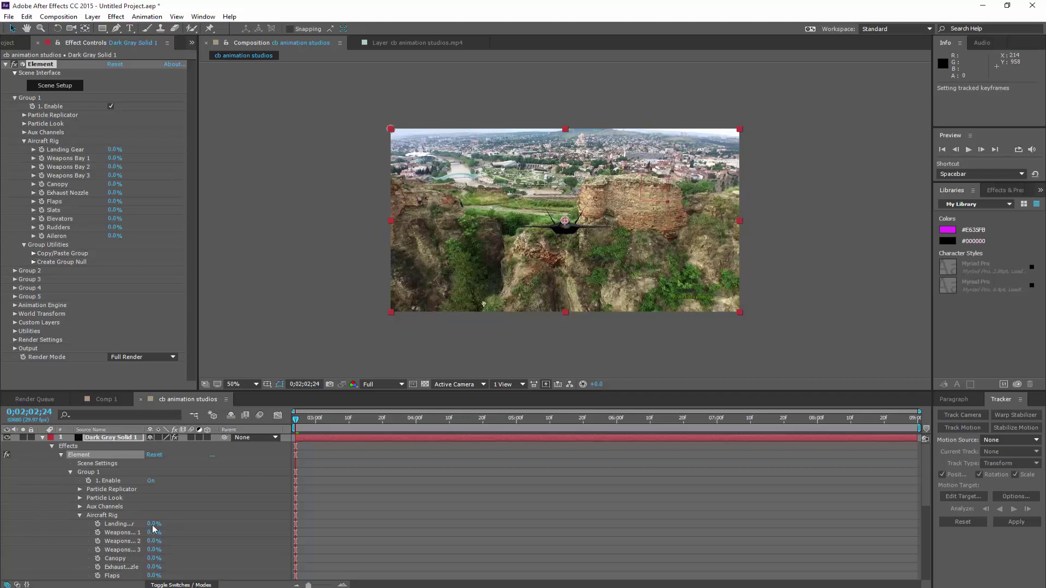
Step: Set the jet's Landing Gear to about 99% in the Aircraft Rig and parent the solid to Null 1
drag(153, 524, 237, 526)
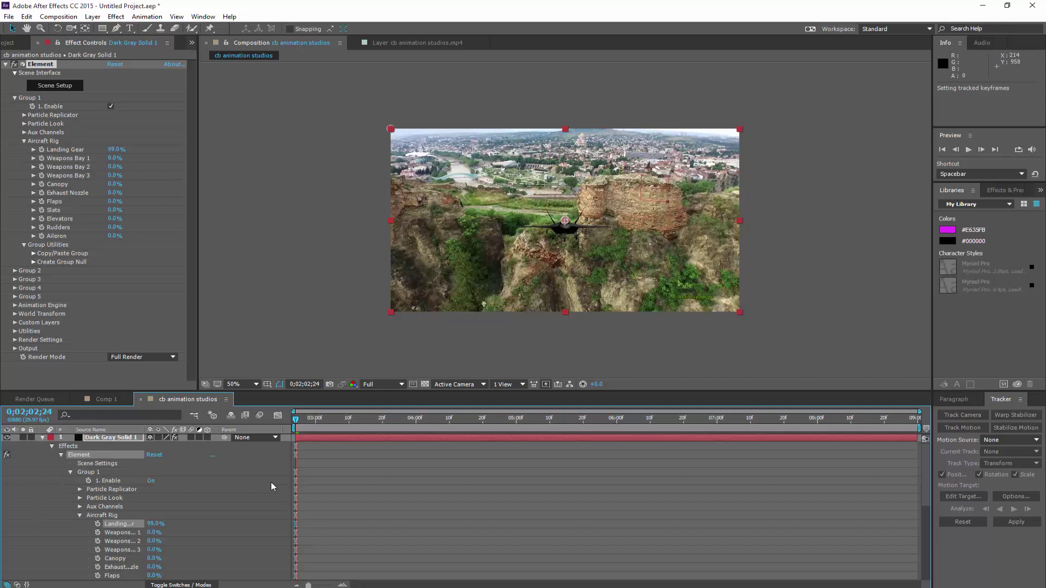
click(43, 438)
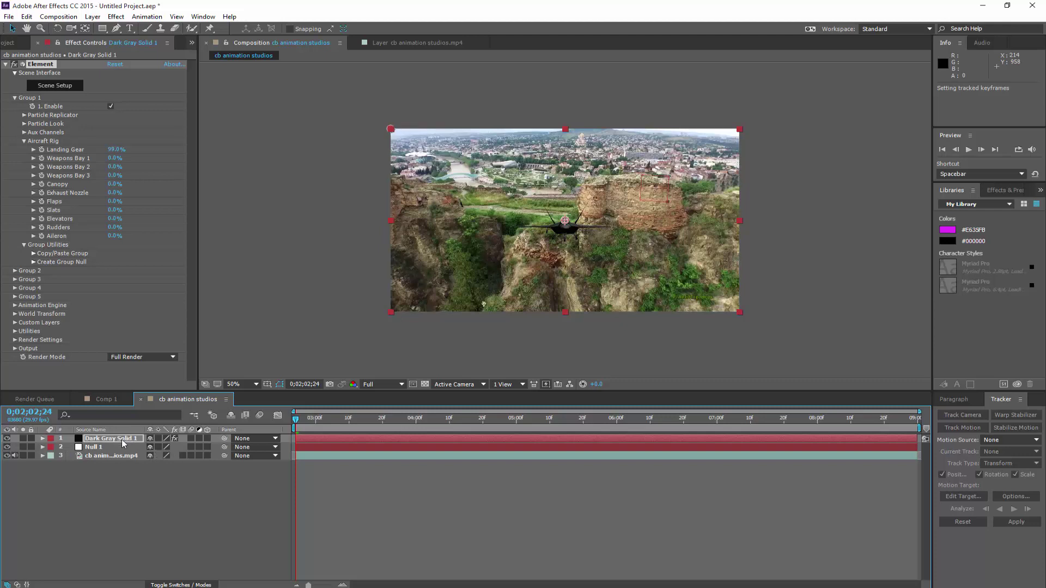
drag(224, 439, 133, 449)
Step: Shift Null 1 slightly down at the first frame, to a Y position of about 293, and collapse its properties
click(42, 448)
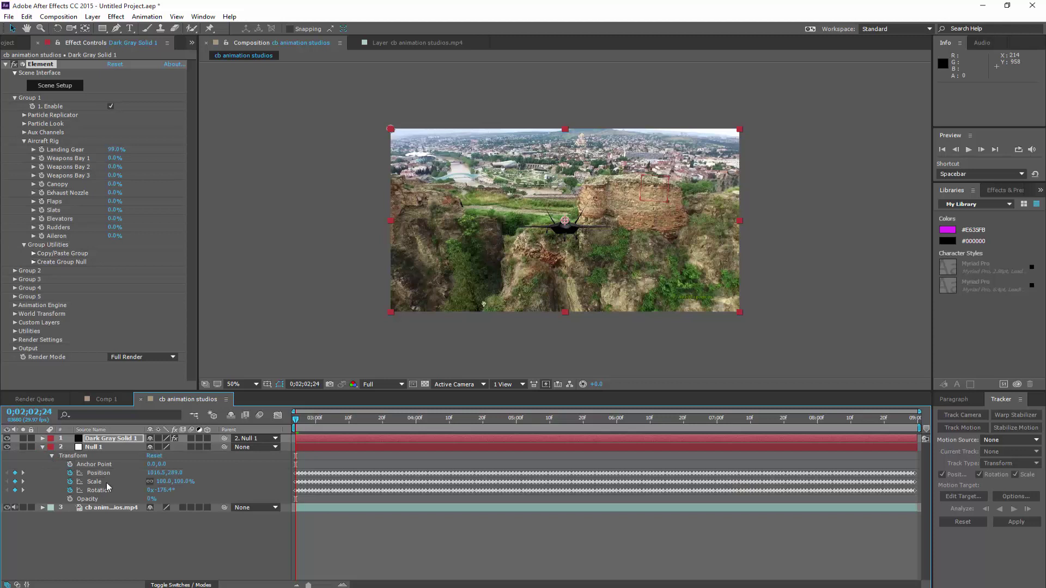
click(176, 473)
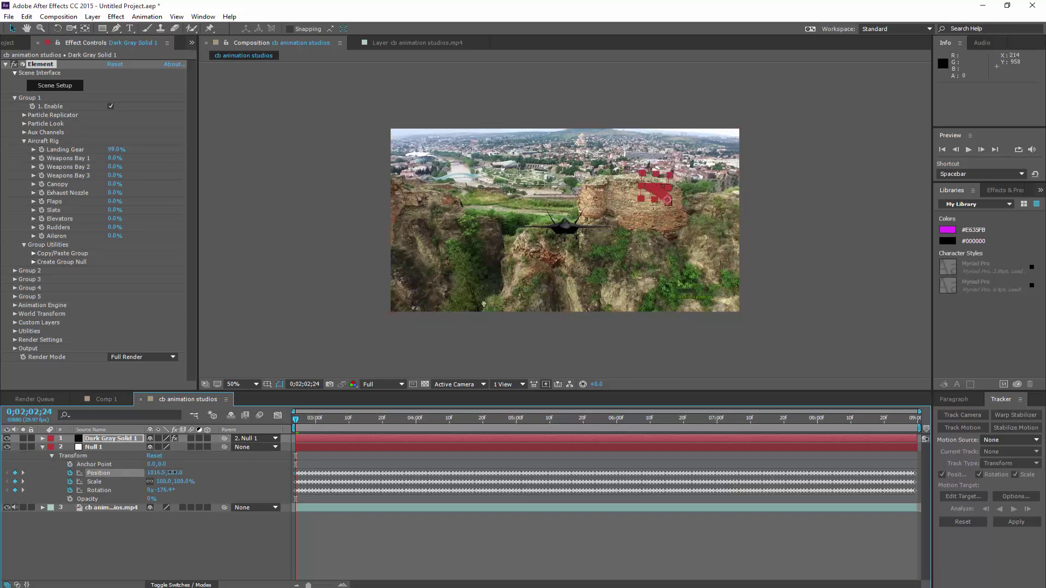
mouse_move(167, 473)
mouse_down()
mouse_move(157, 475)
mouse_move(175, 477)
mouse_up()
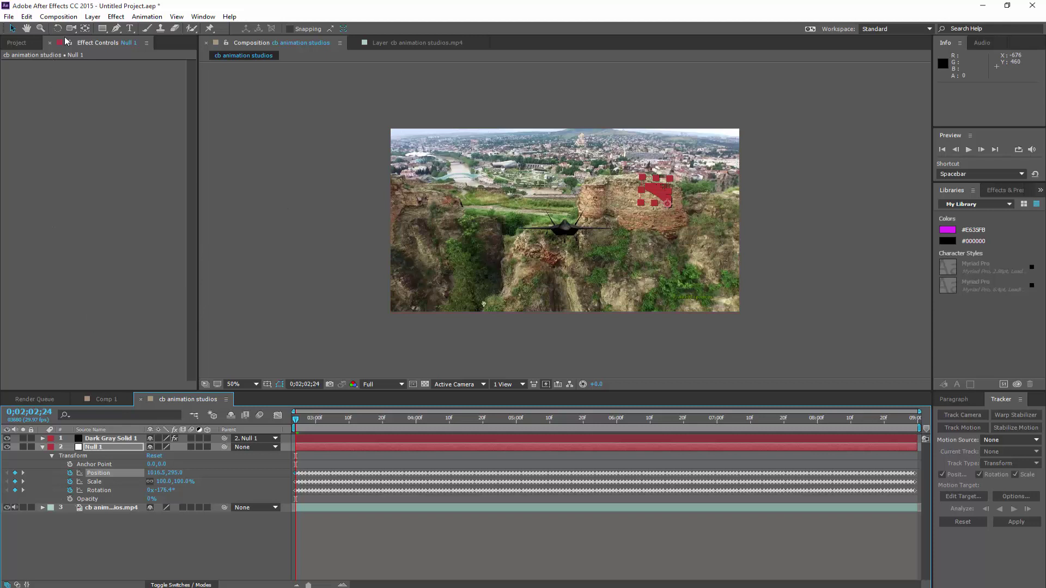
click(43, 446)
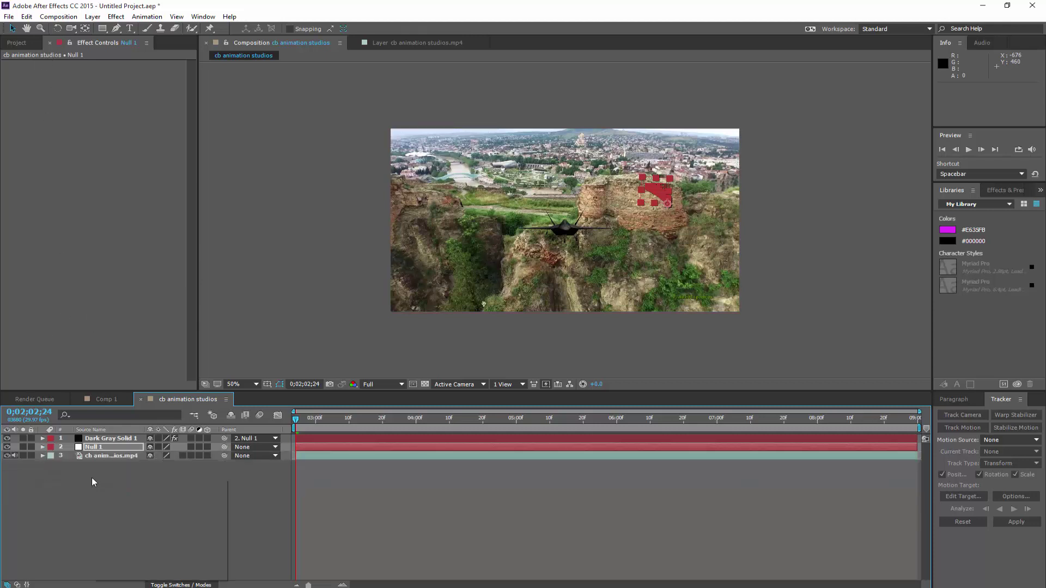
Step: Add a two-node camera with its default settings and adjust its view until the jet sits on top of the brick wall
right_click(92, 477)
mouse_move(212, 487)
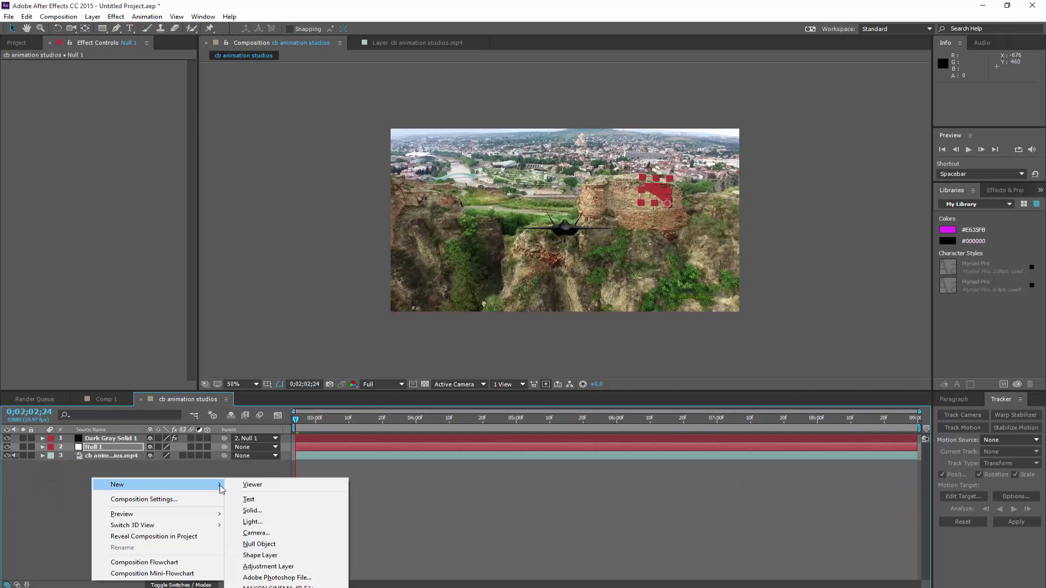
click(291, 533)
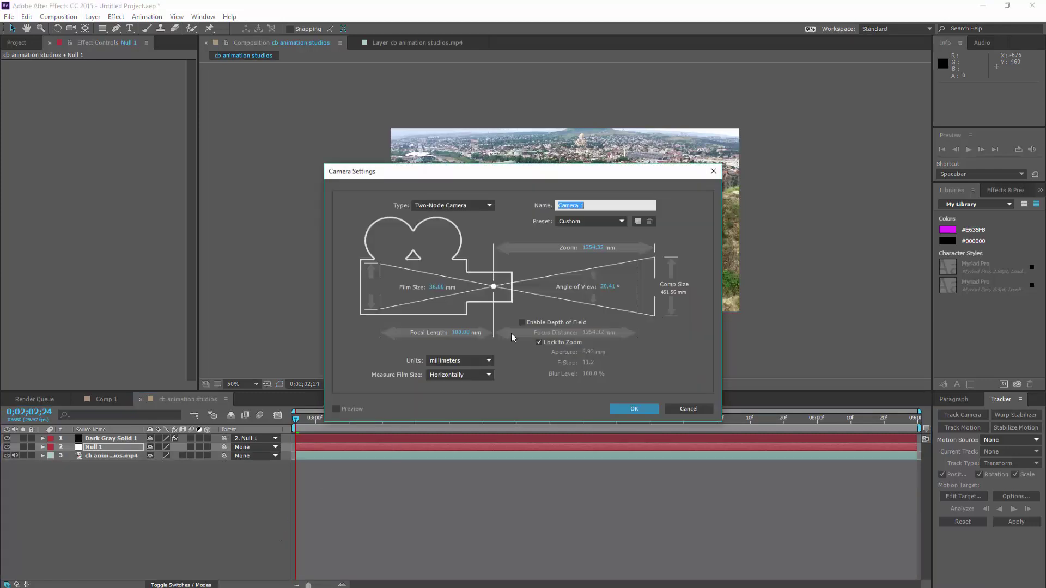
click(630, 409)
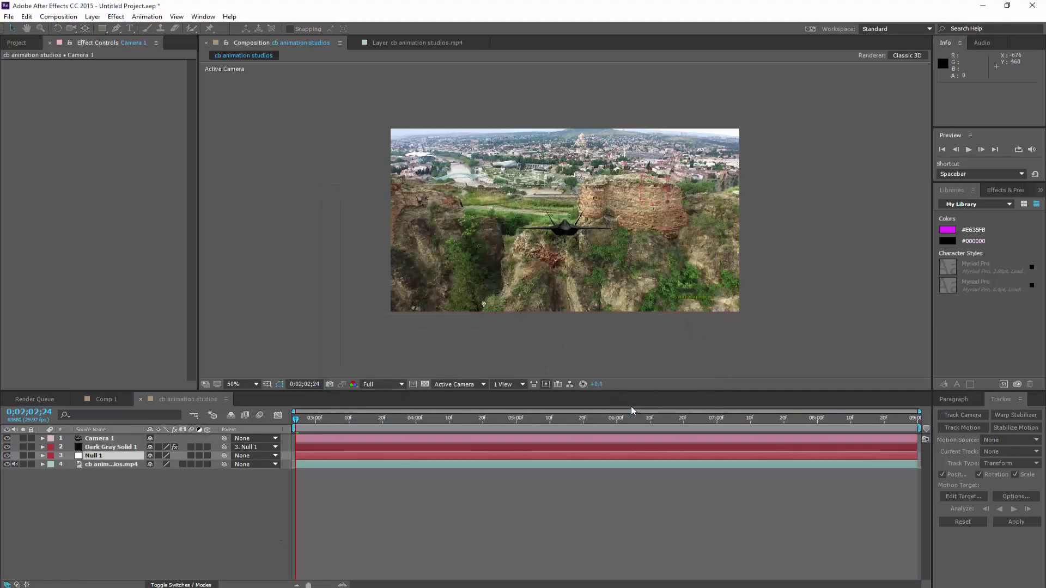
click(72, 28)
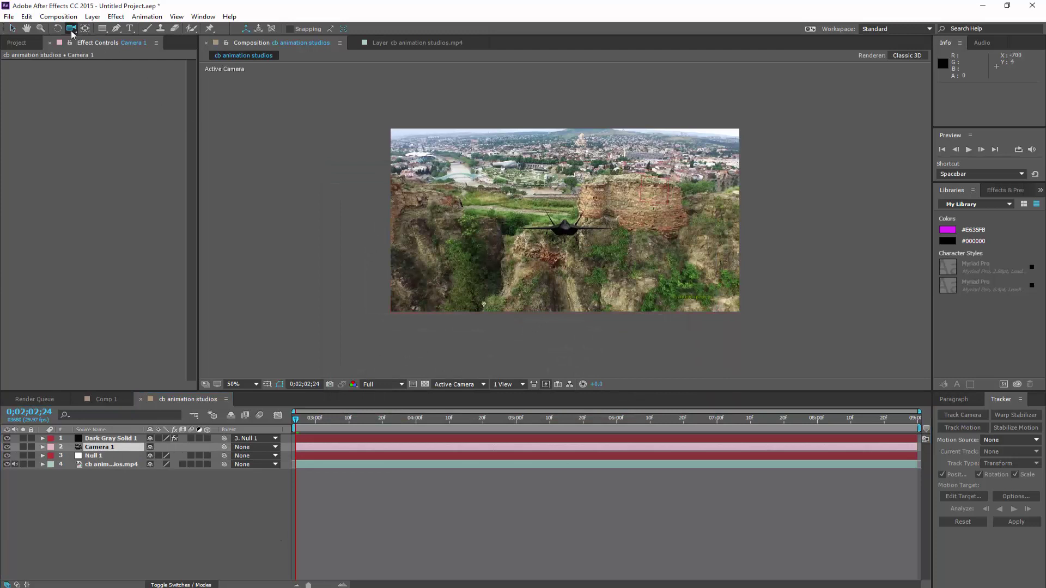
drag(559, 243, 592, 165)
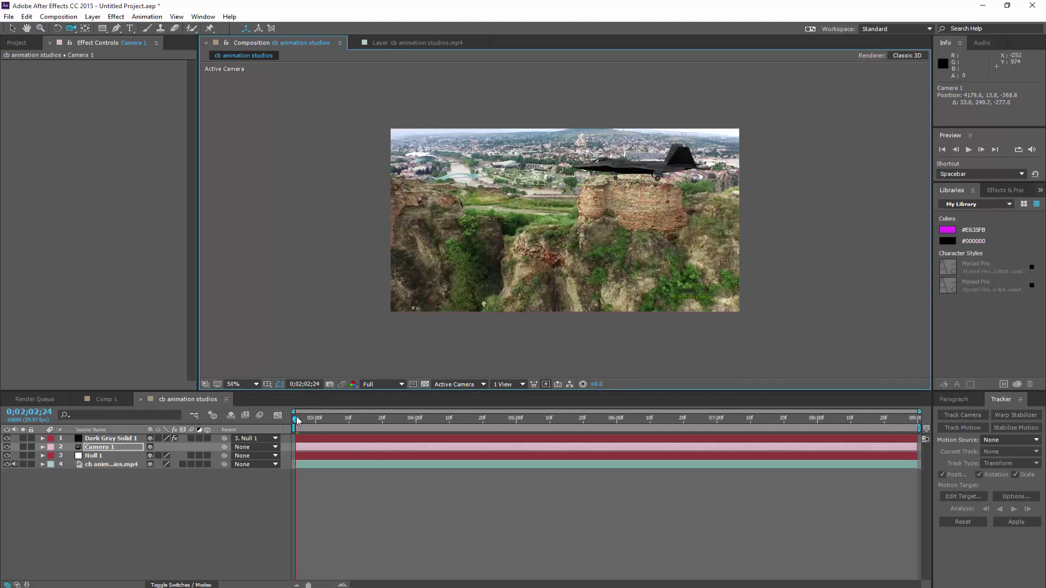
Step: Scrub through and play the composition to check how the jet follows the wall
drag(305, 429, 495, 428)
drag(429, 431, 280, 420)
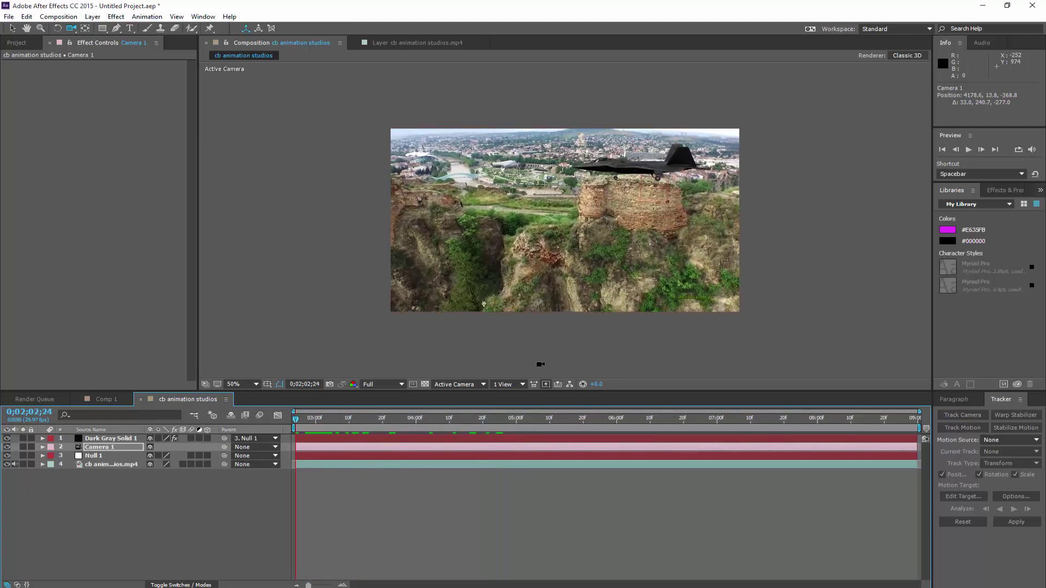
click(968, 151)
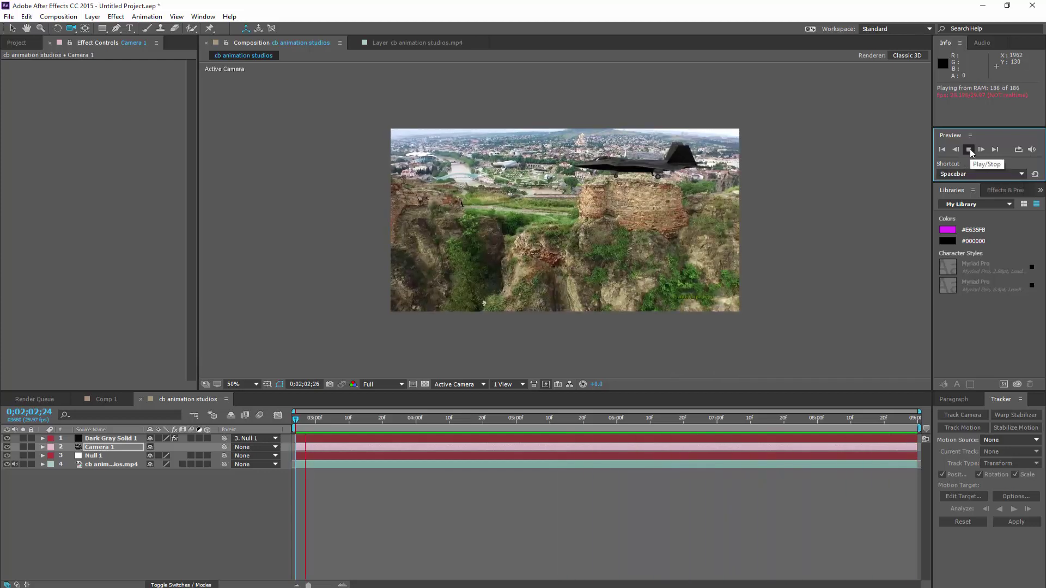
key(space)
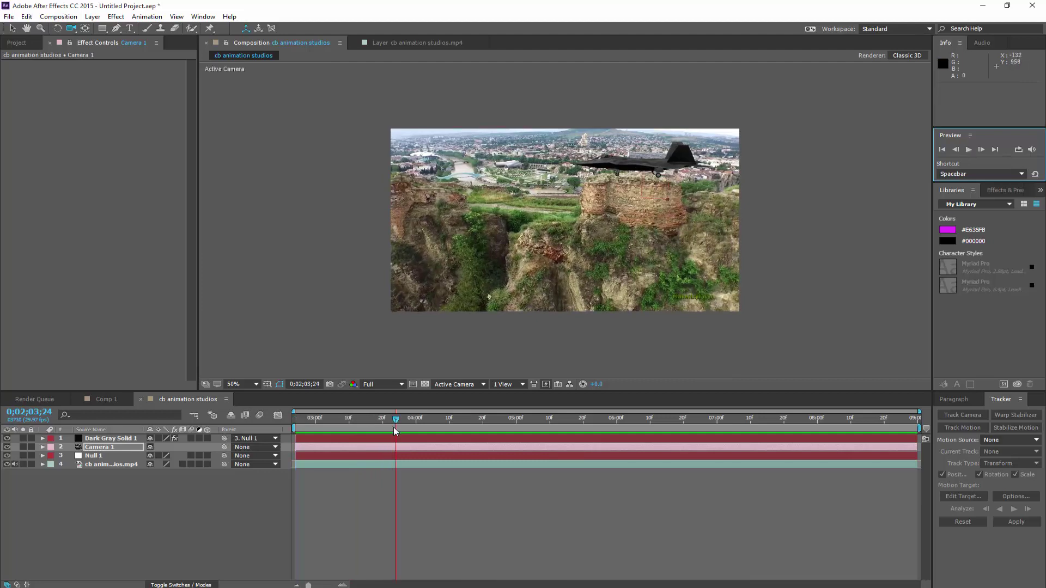
drag(396, 425, 632, 418)
drag(464, 418, 391, 412)
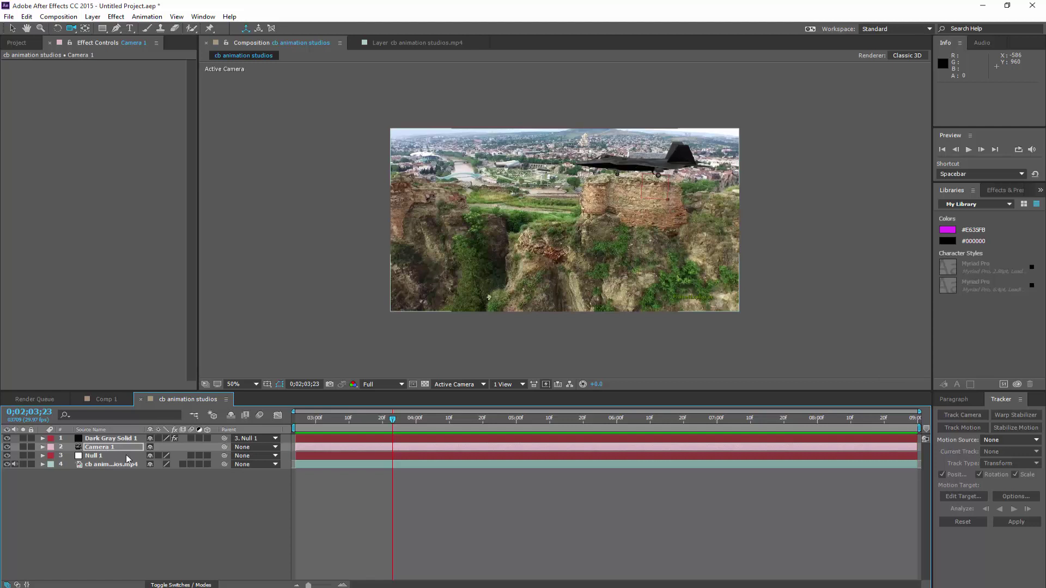
Step: Apply the Curves effect to the jet's solid and raise the lower part of the RGB curve to brighten the jet
click(106, 439)
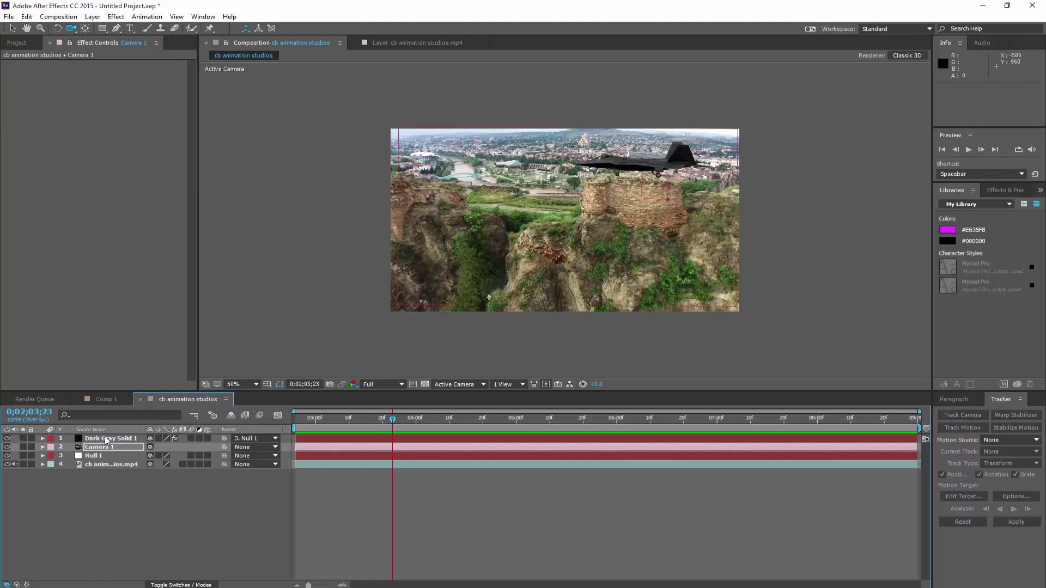
click(105, 440)
right_click(105, 443)
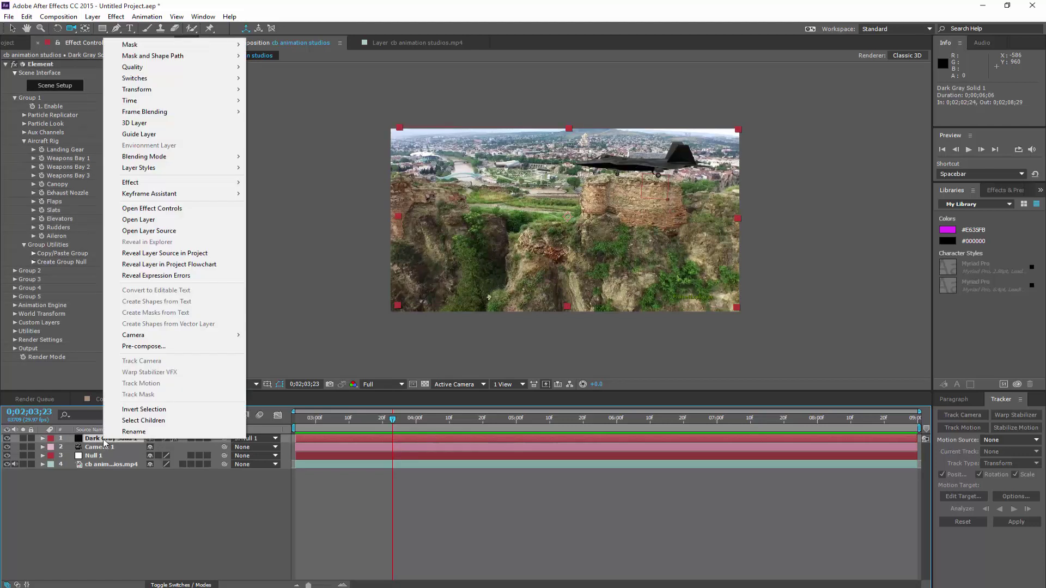
mouse_move(206, 187)
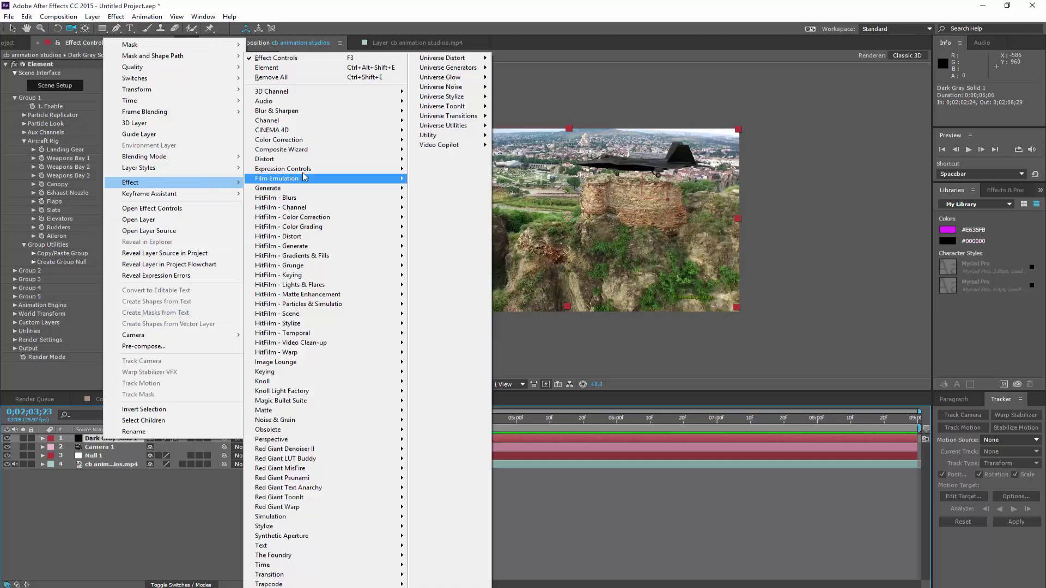
mouse_move(340, 141)
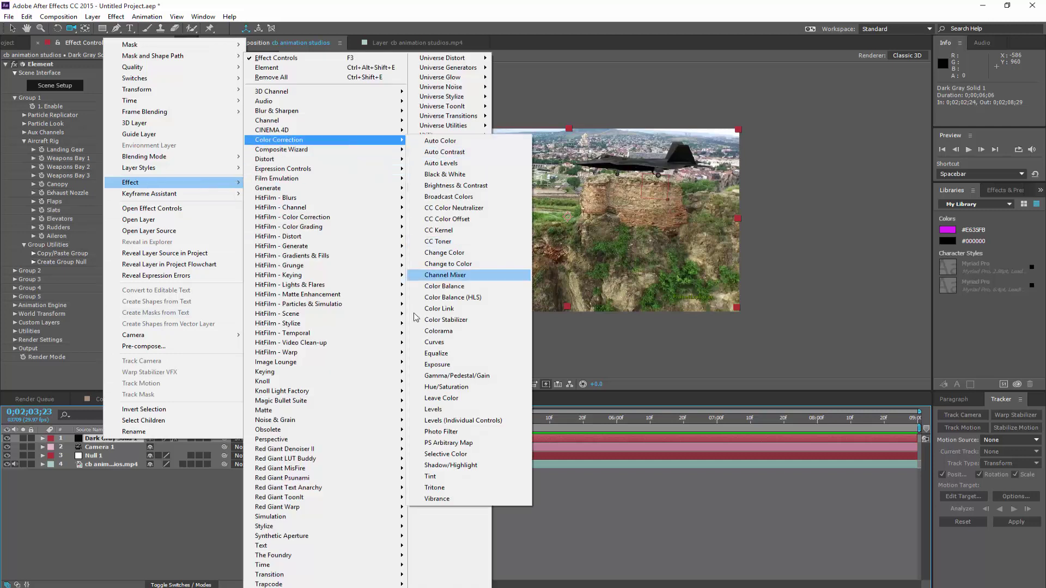
click(434, 342)
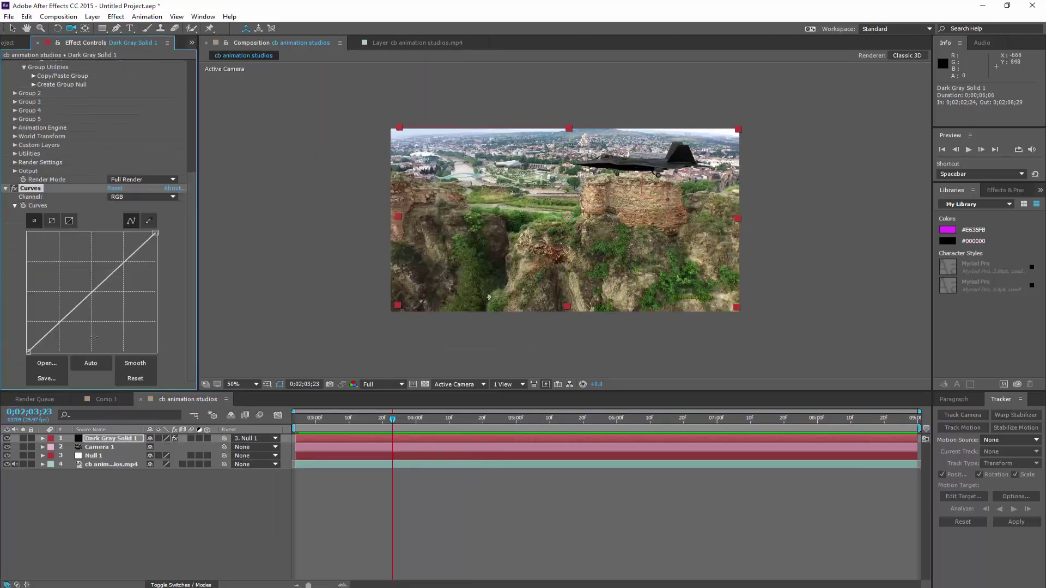
key(v)
drag(71, 313, 64, 303)
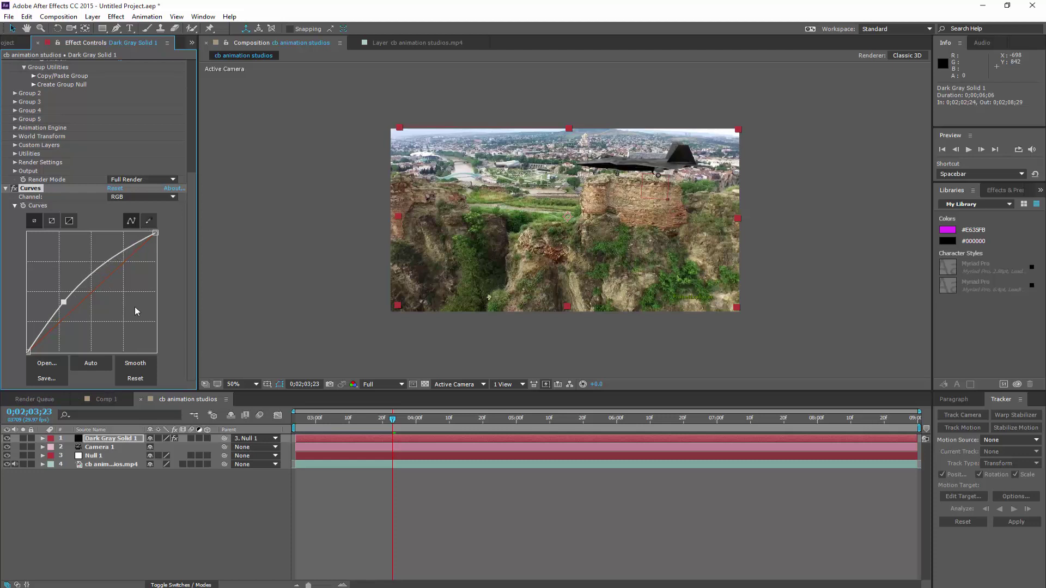
drag(63, 301, 64, 299)
Step: Apply the Photo Filter color correction effect to the jet's solid with its default Warming Filter (85)
right_click(86, 478)
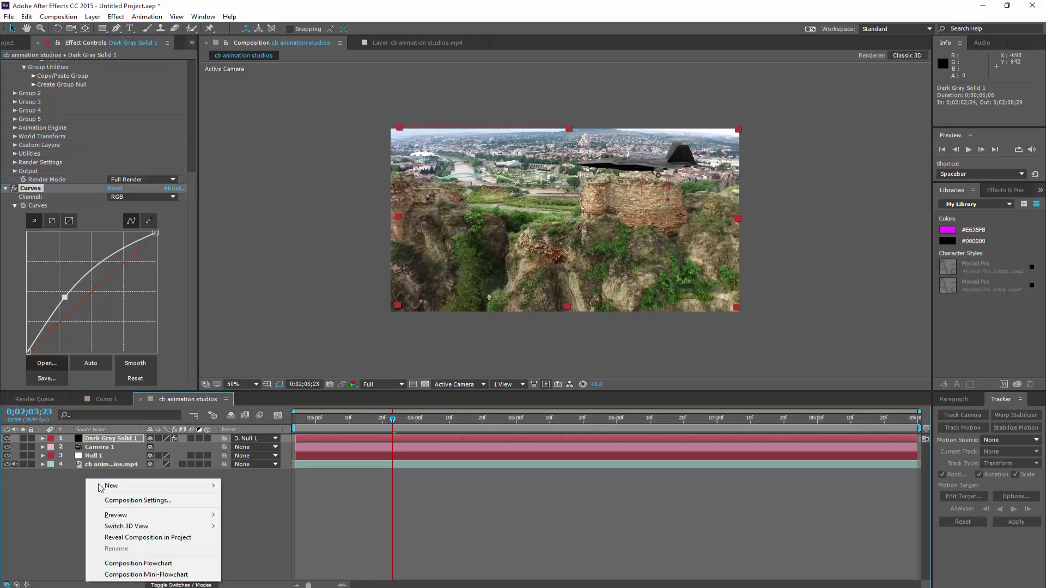
right_click(98, 441)
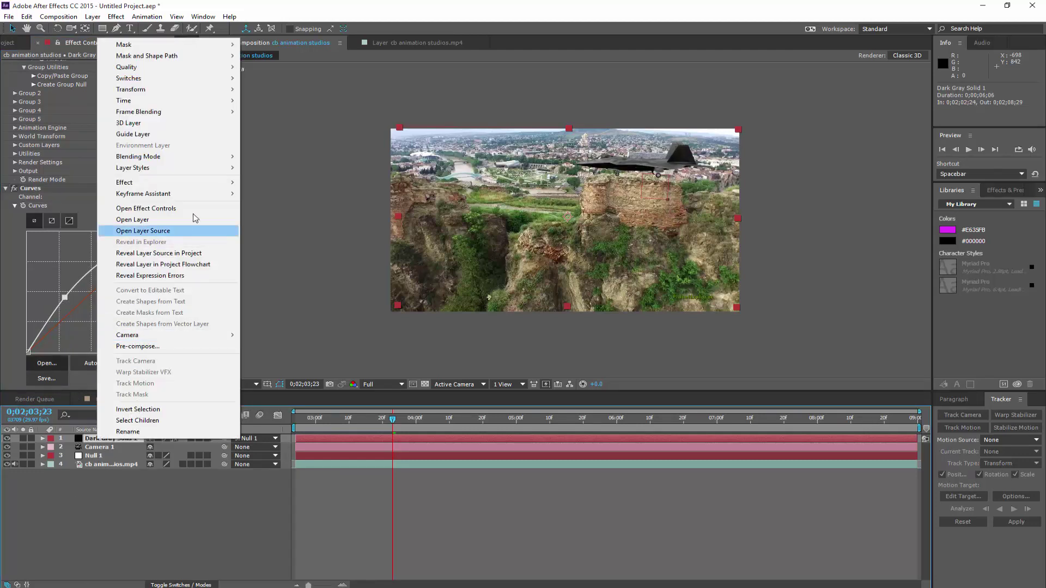
mouse_move(209, 188)
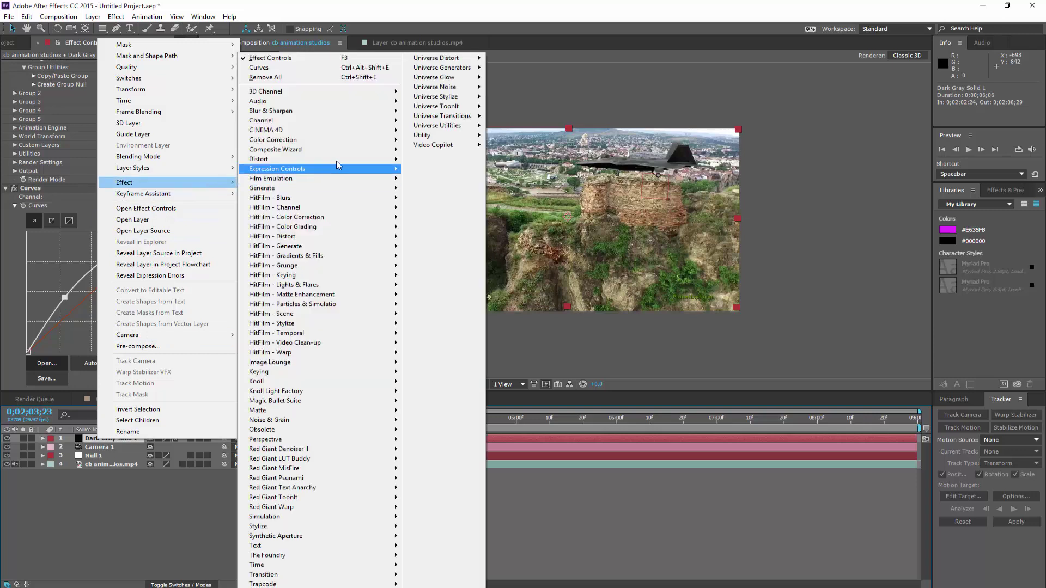
mouse_move(346, 141)
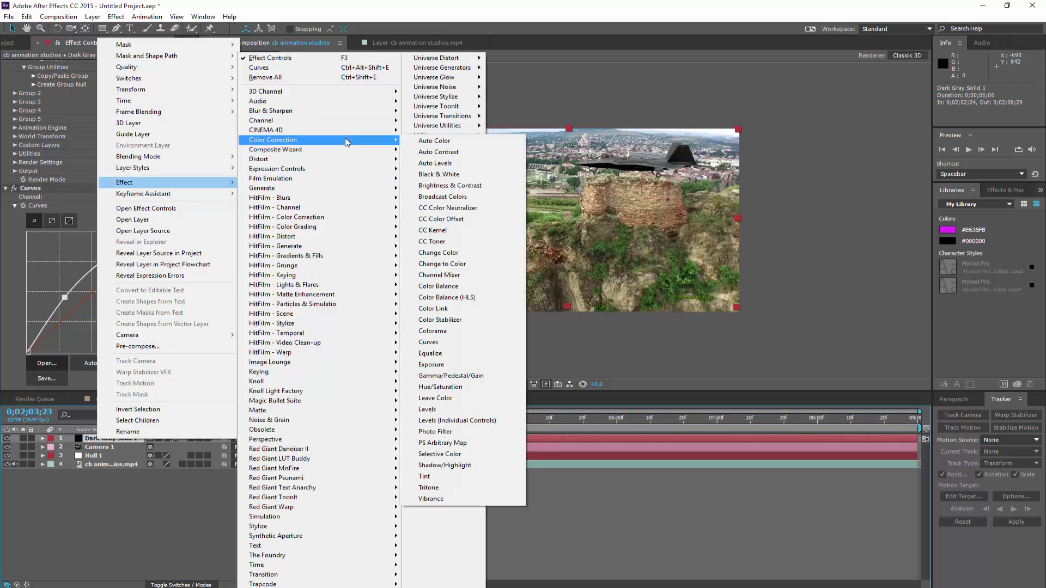
click(439, 431)
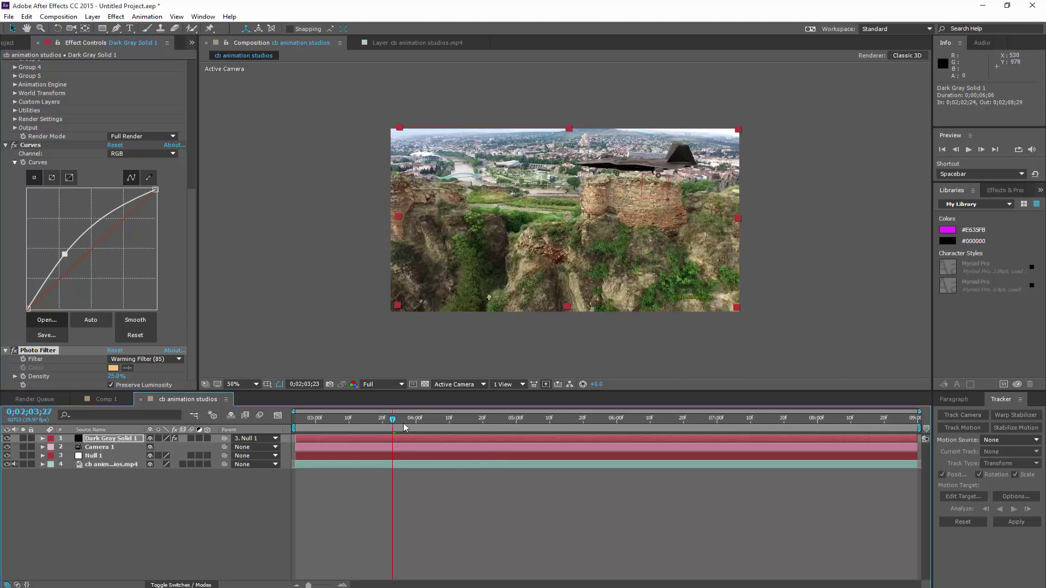
Step: Set the work area start at 0;02;02;27 and trim the composition to the work area
drag(393, 425, 289, 425)
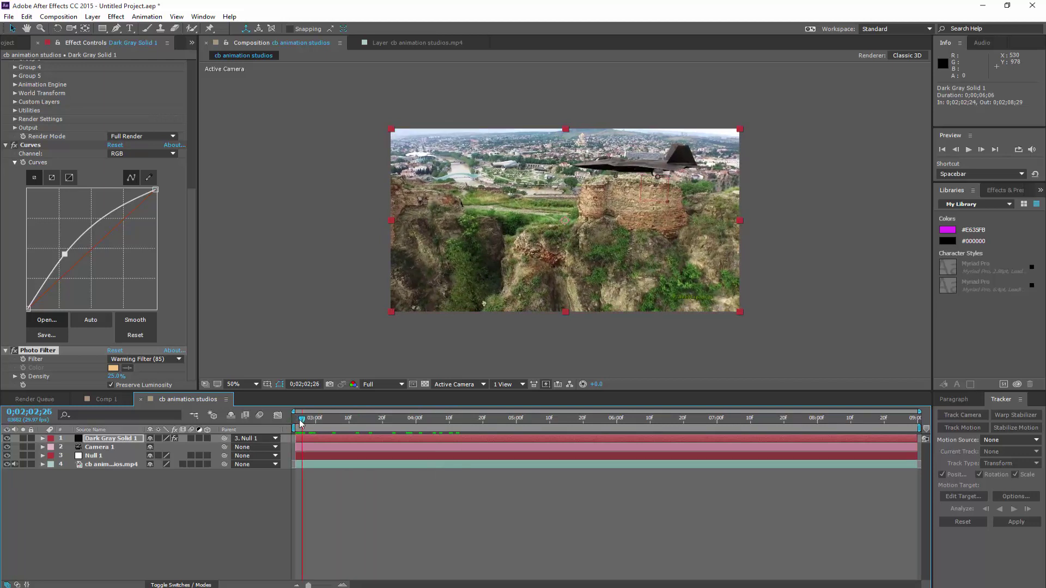
drag(298, 425, 304, 420)
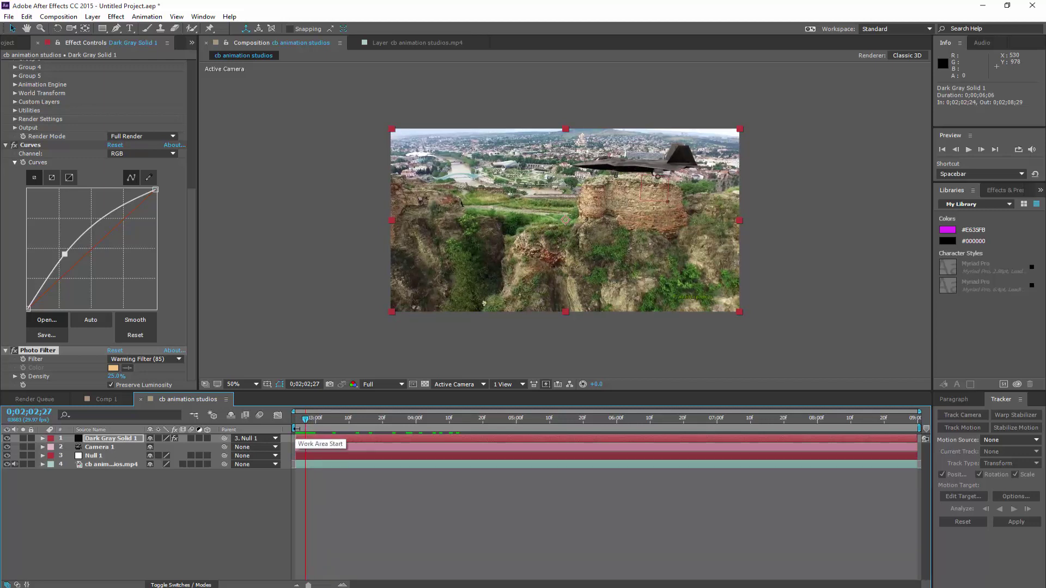
drag(296, 429, 306, 429)
right_click(310, 428)
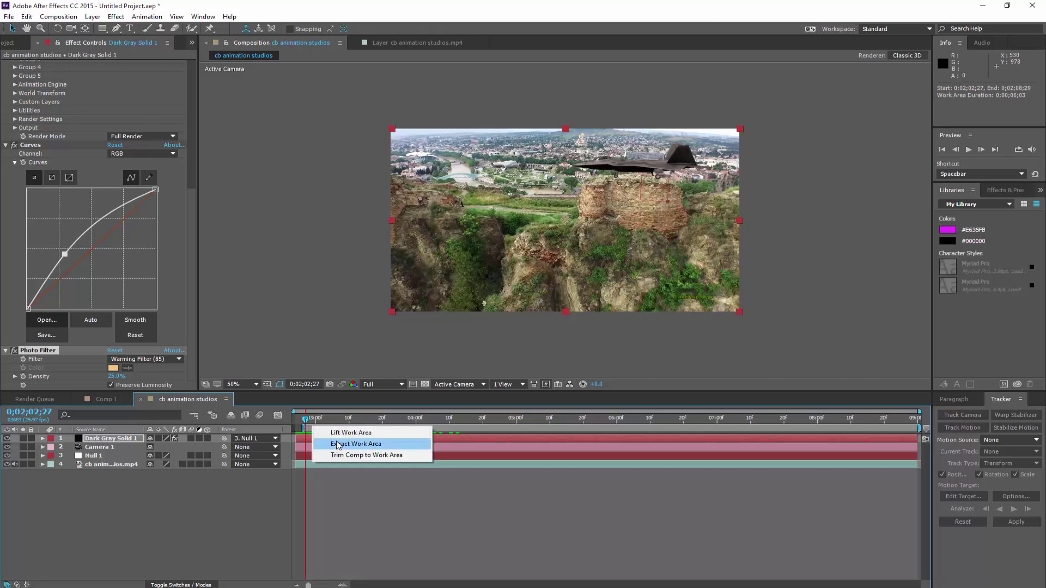
click(344, 455)
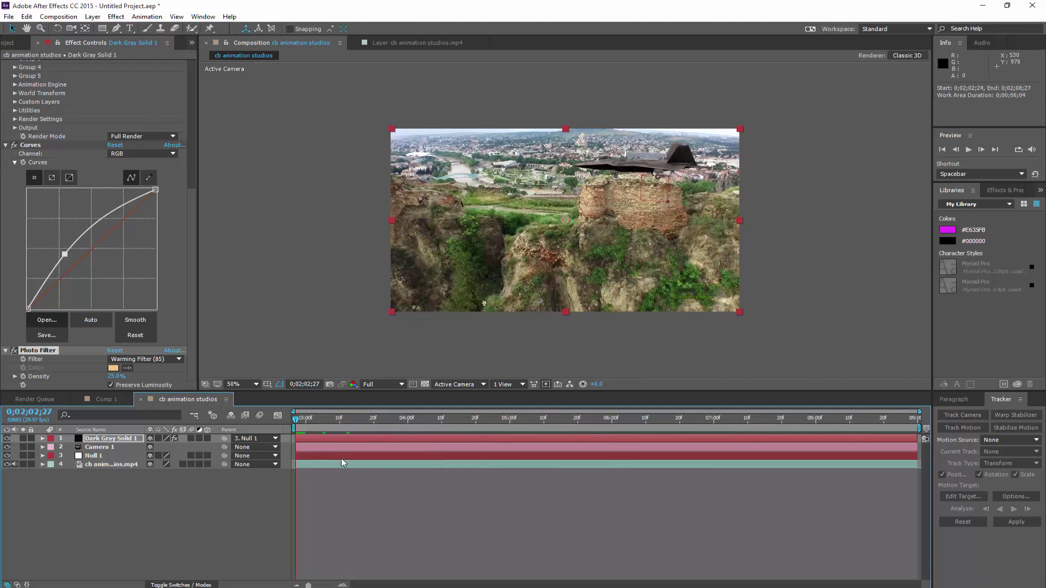
Step: Play the trimmed composition to check the jet on the wall, and return to the first frame
click(969, 149)
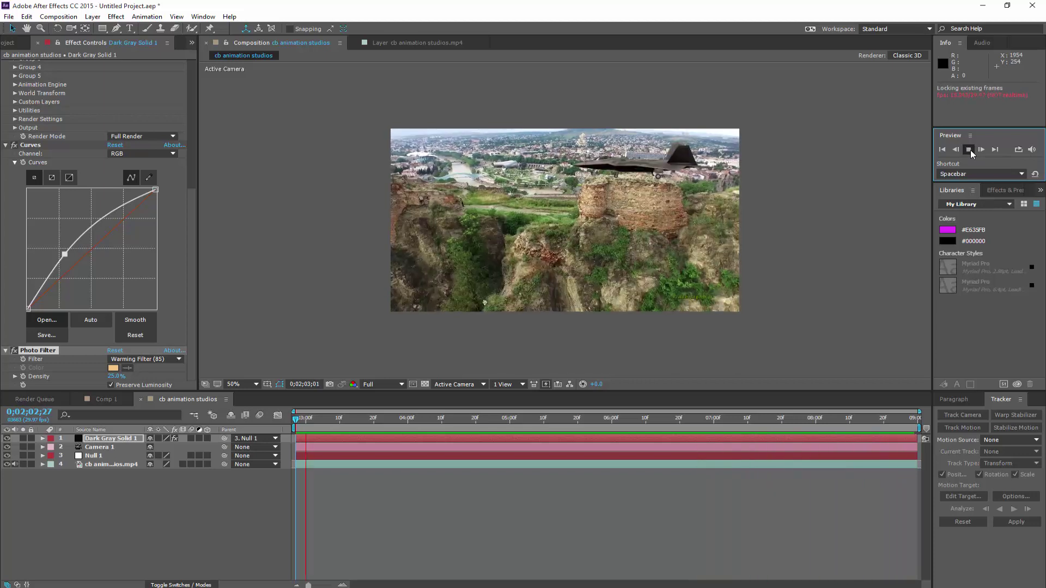
click(968, 149)
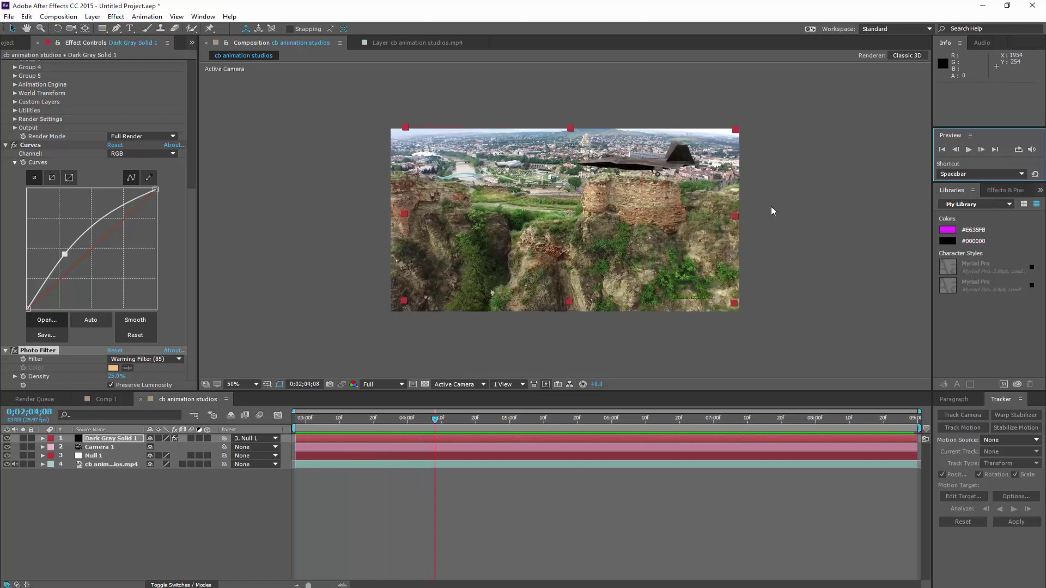
drag(434, 421, 296, 420)
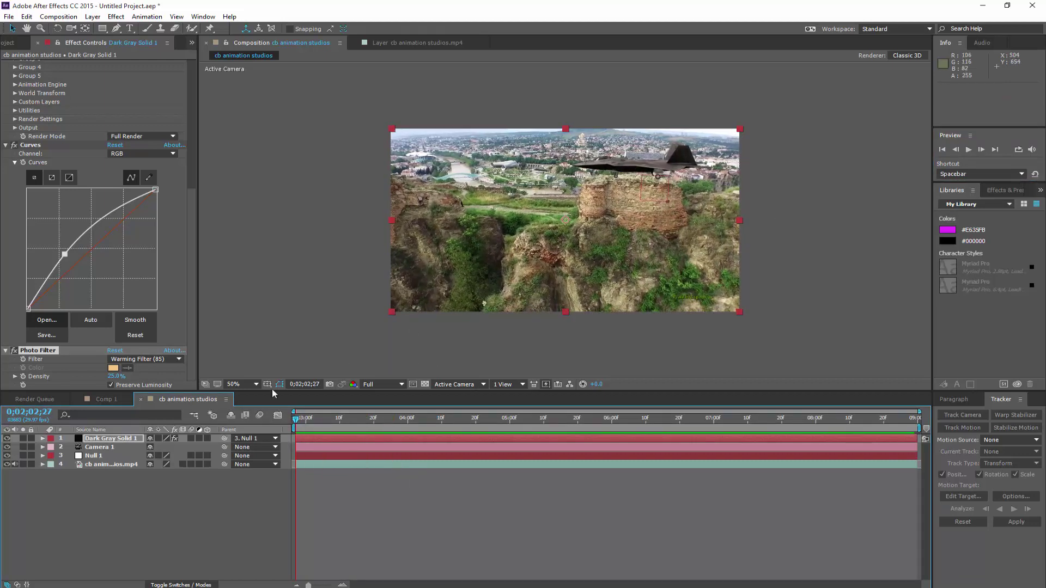
Step: Create a new dark gray solid at composition size, 1280 by 720 px, for the jet's shadow
click(90, 496)
right_click(90, 492)
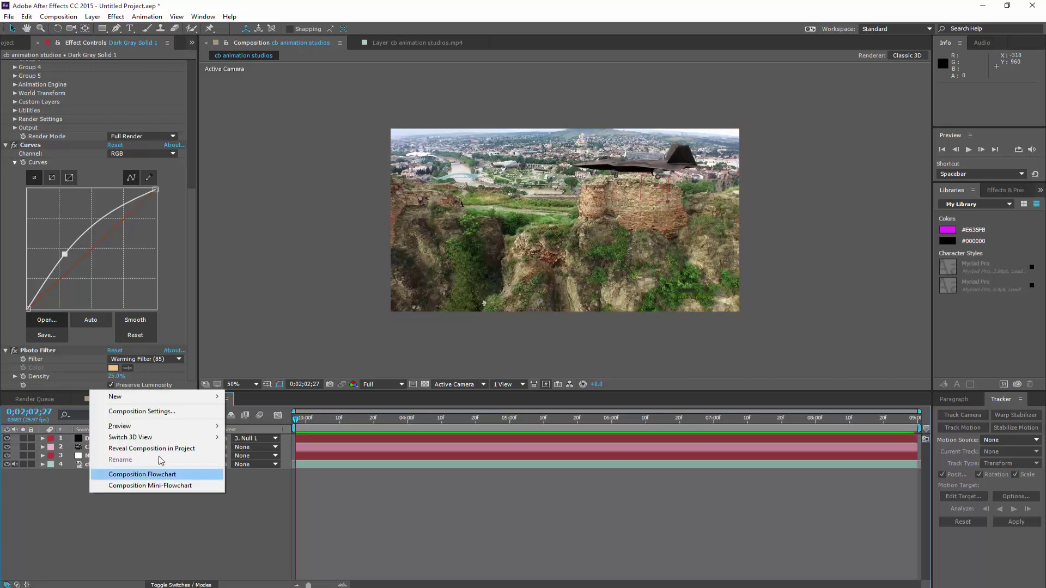
mouse_move(210, 397)
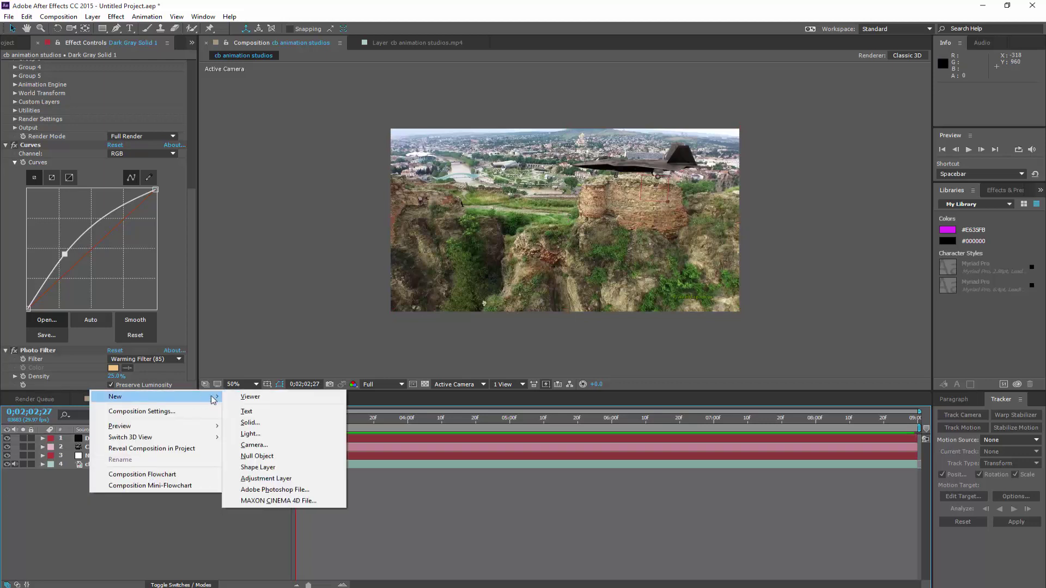
click(250, 423)
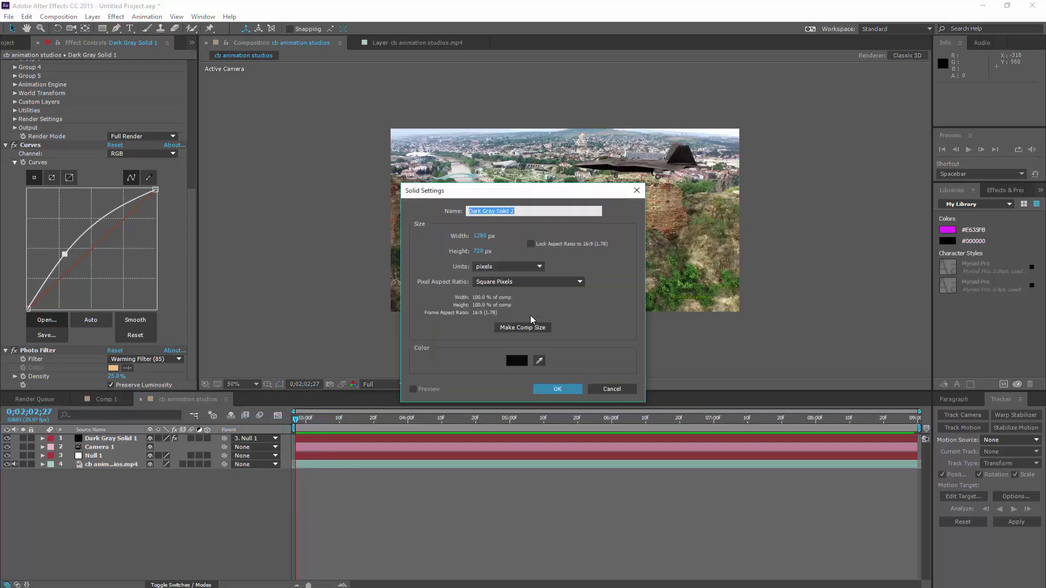
click(518, 328)
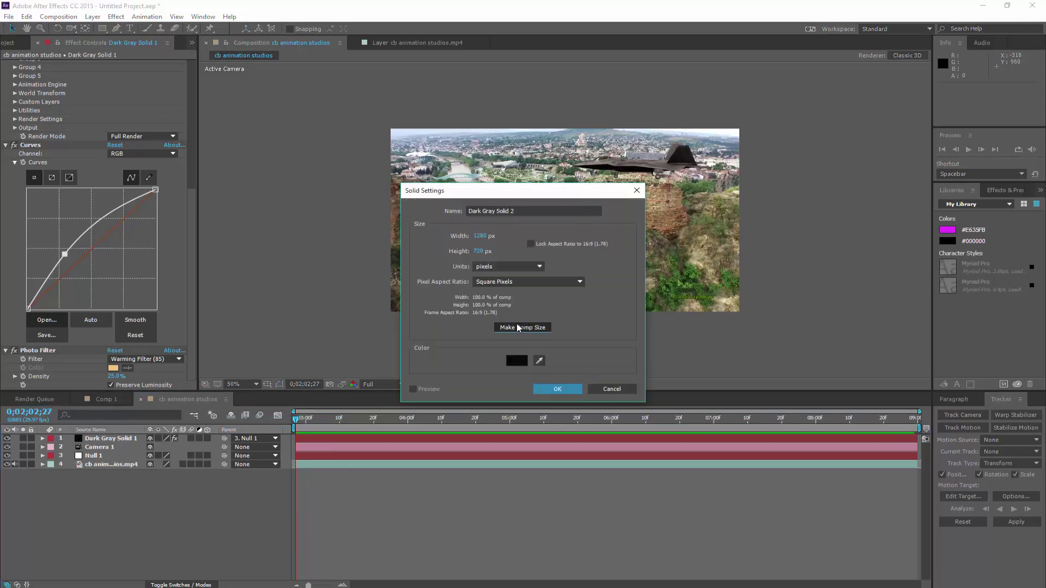
click(564, 387)
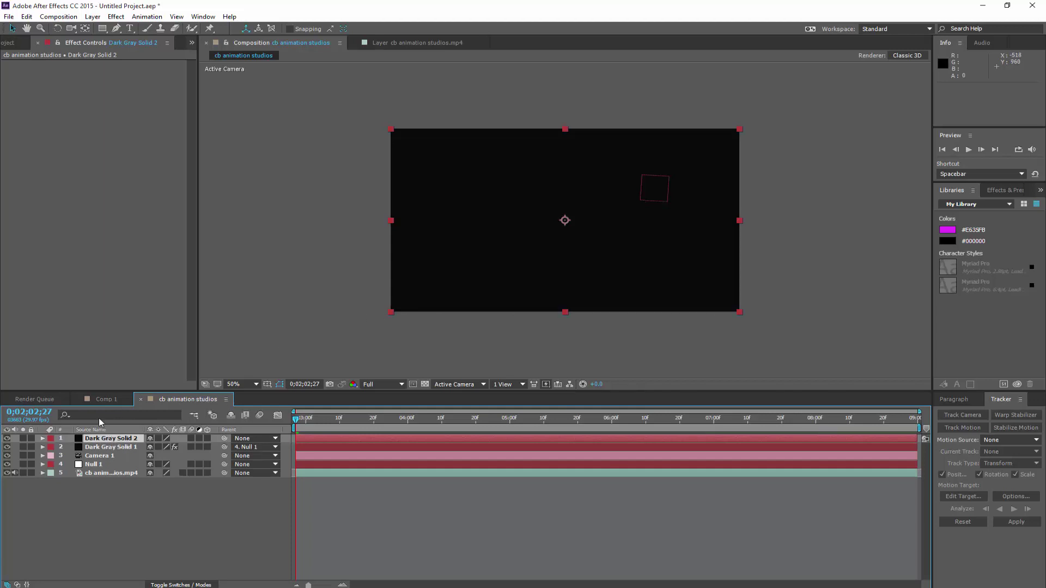
Step: At the last frame, lower the new solid's opacity to 54% so the footage shows through
key(End)
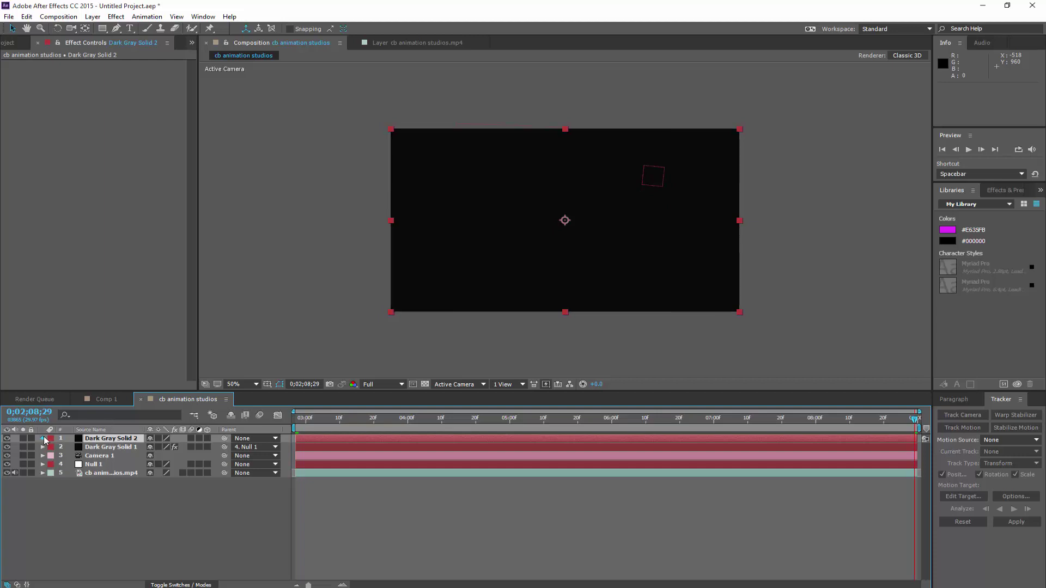
click(43, 438)
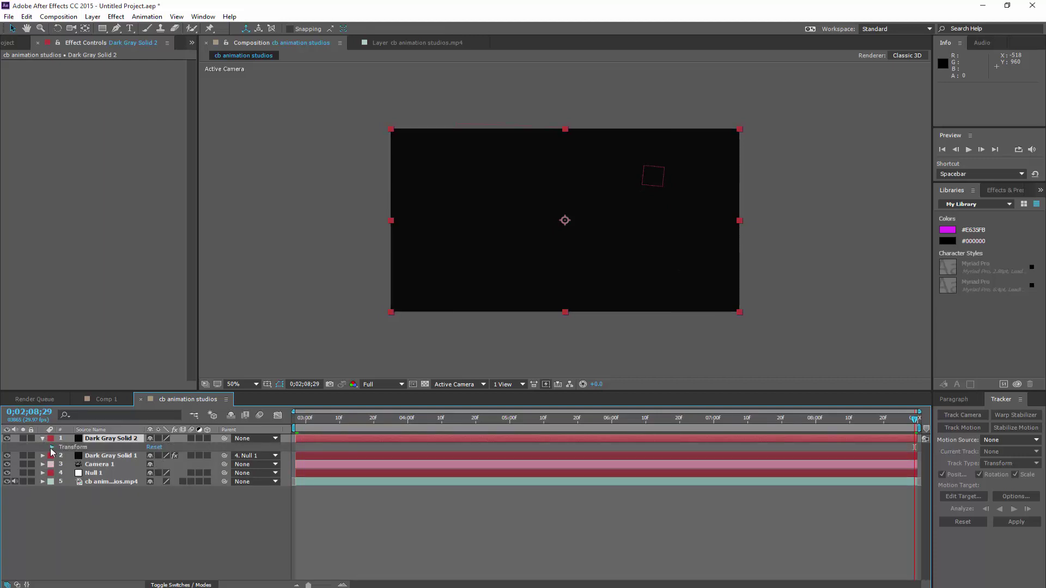
click(52, 447)
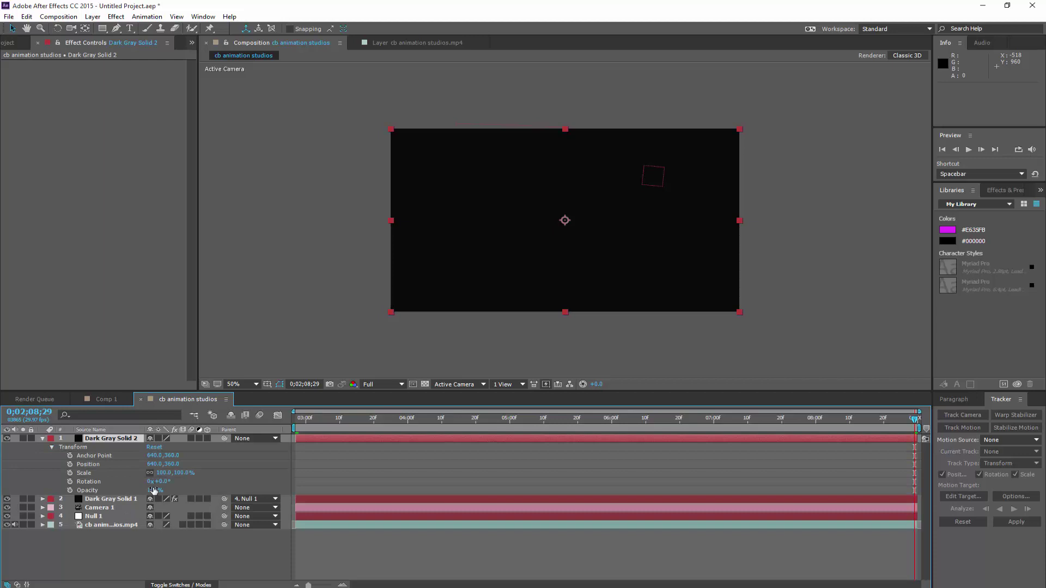
drag(155, 492, 129, 487)
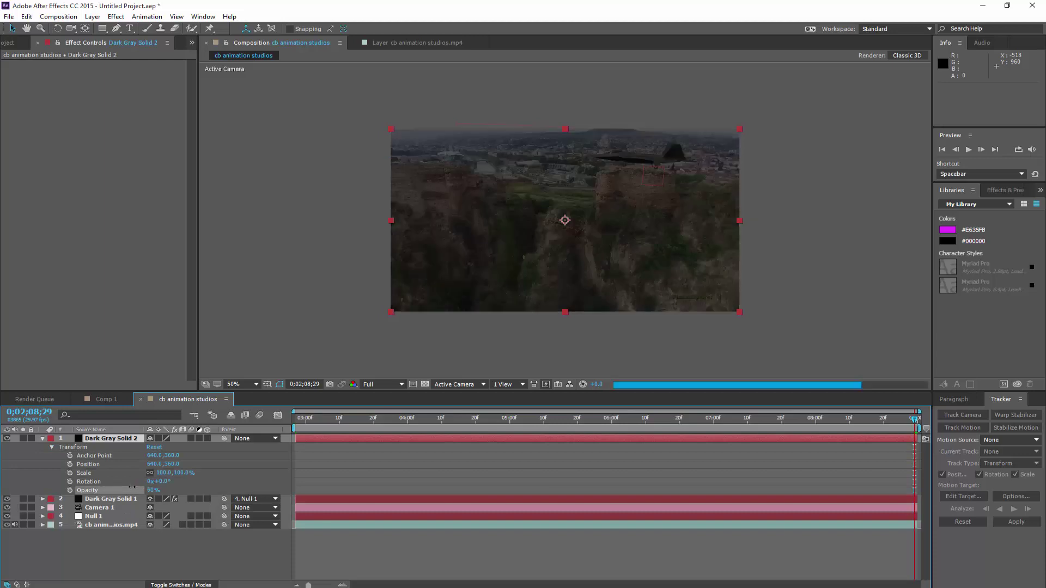
key(Return)
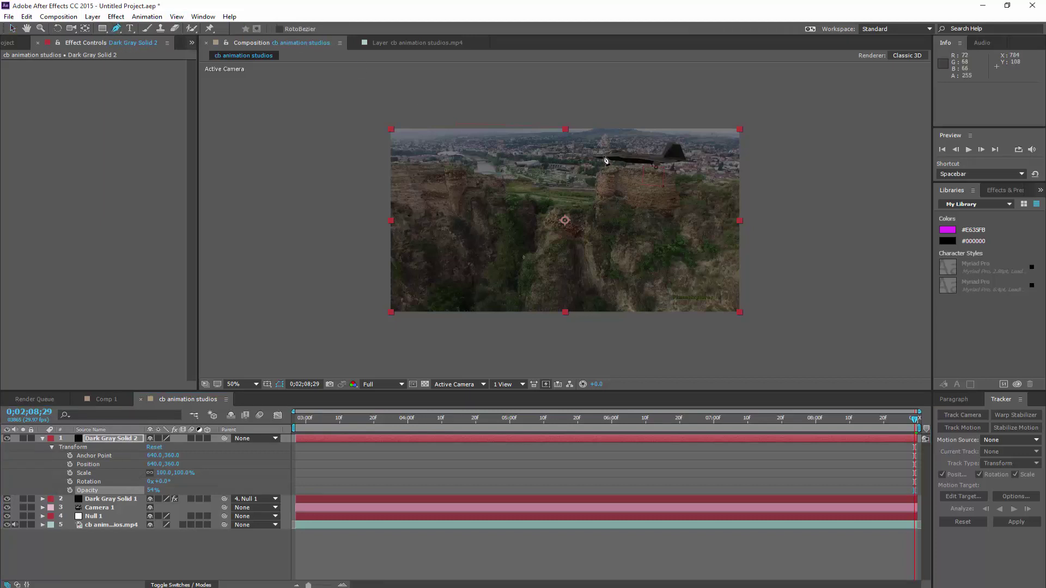
Step: Draw a closed Pen mask on the new solid around the wall's top surface under the jet, skirting the wheels
key(period)
key(h)
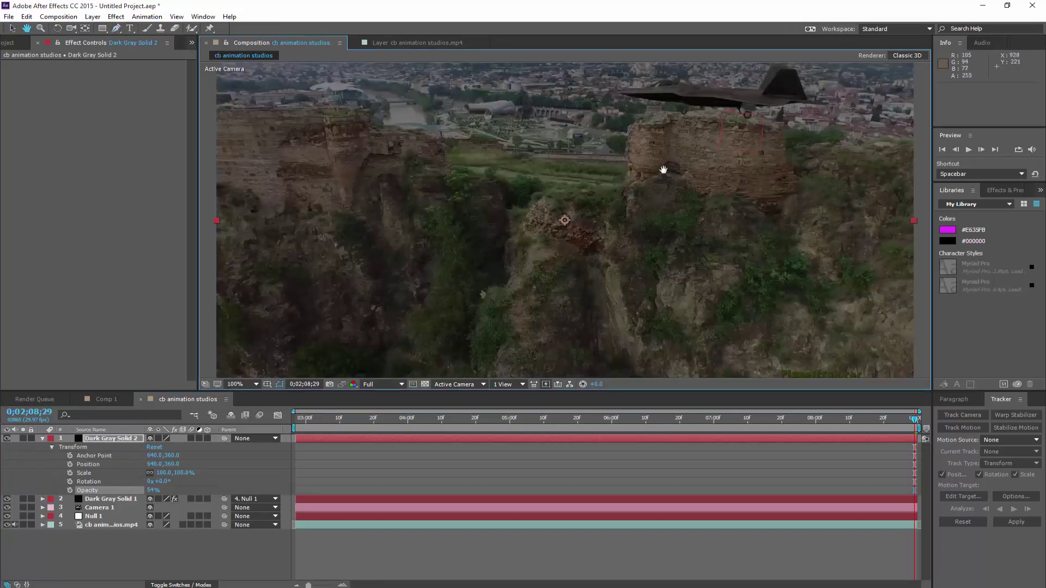
drag(663, 169, 500, 246)
key(g)
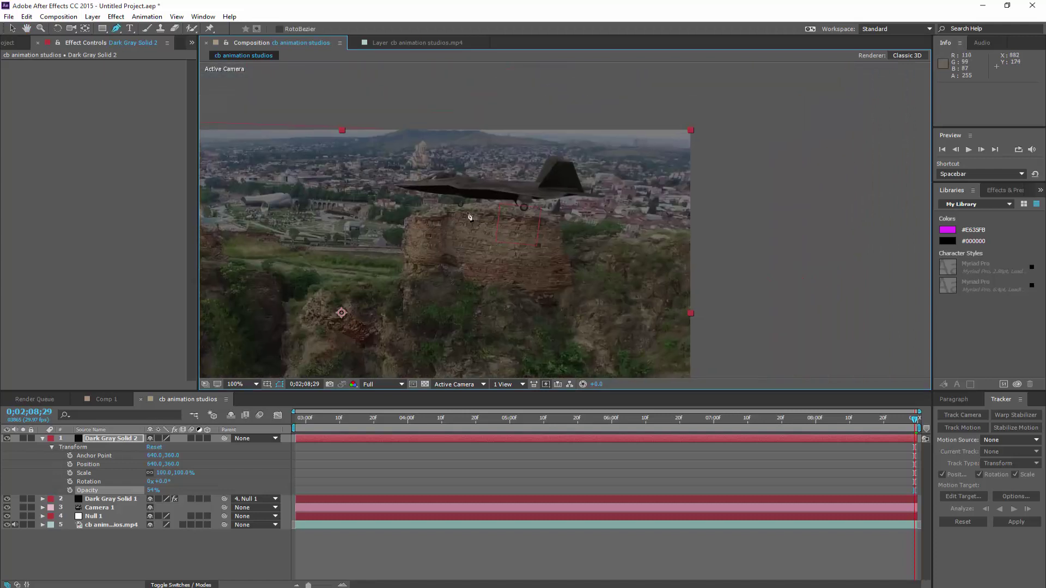
click(451, 203)
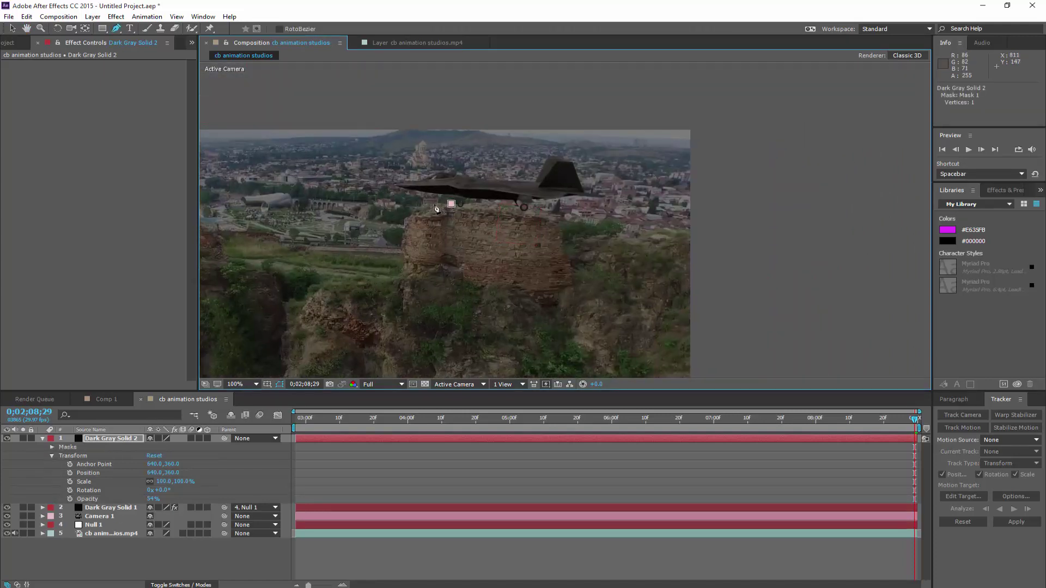
click(434, 205)
key(period)
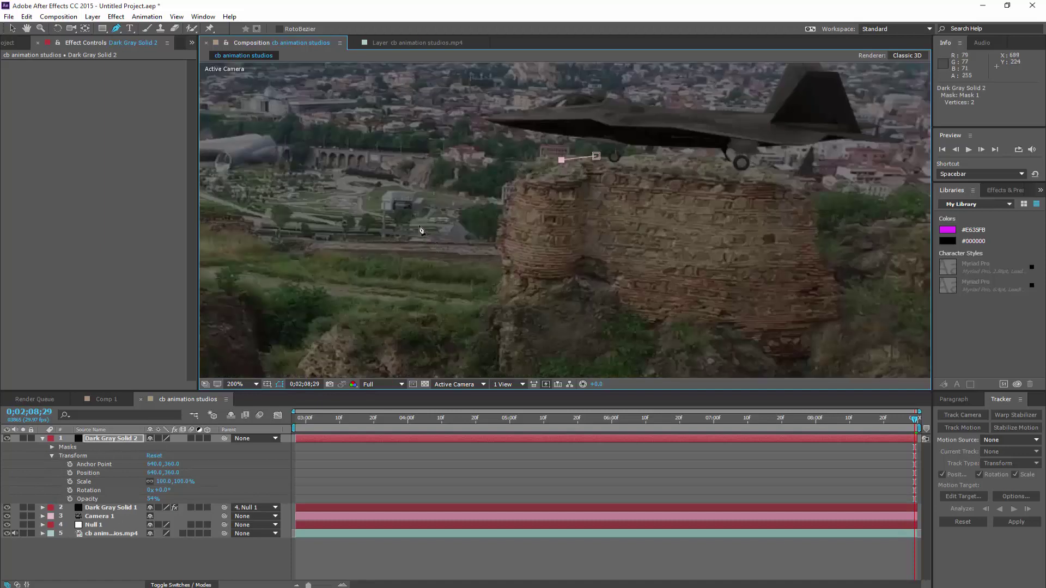
click(536, 169)
click(521, 177)
click(545, 185)
click(578, 186)
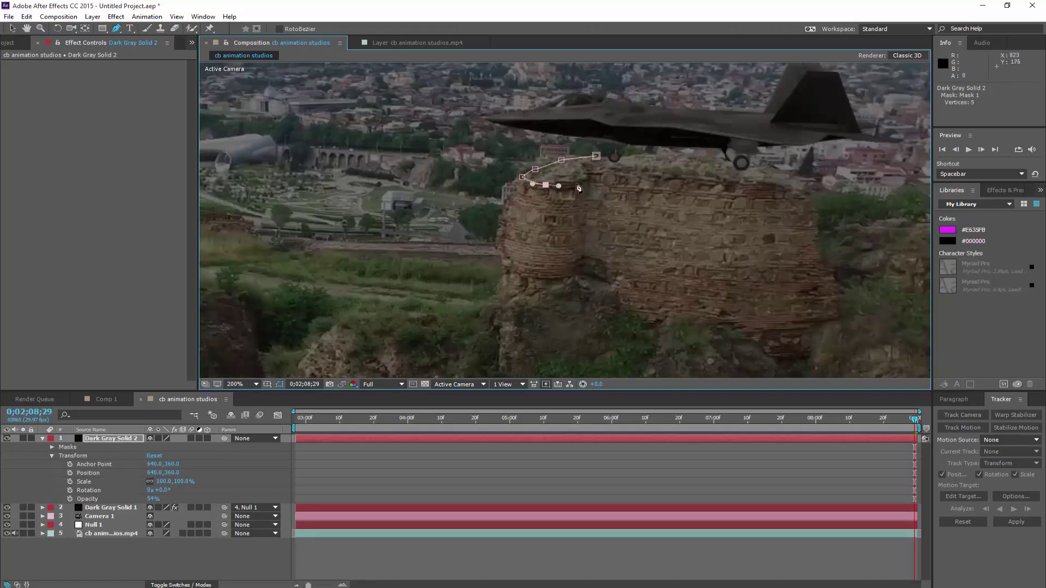
click(605, 173)
click(648, 176)
click(705, 175)
click(750, 183)
click(793, 187)
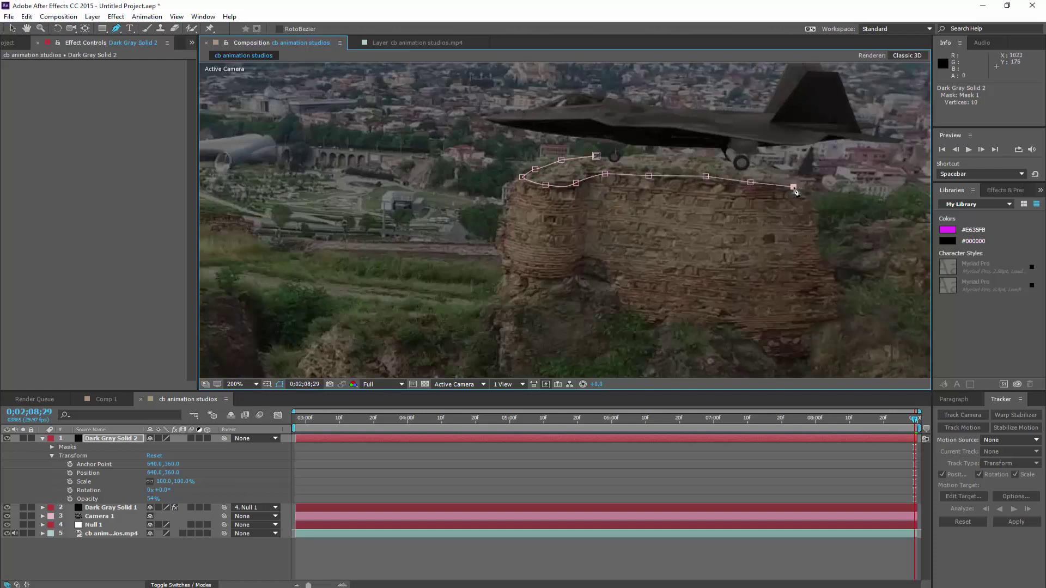
click(808, 180)
click(777, 170)
click(750, 173)
click(726, 170)
click(718, 155)
click(650, 154)
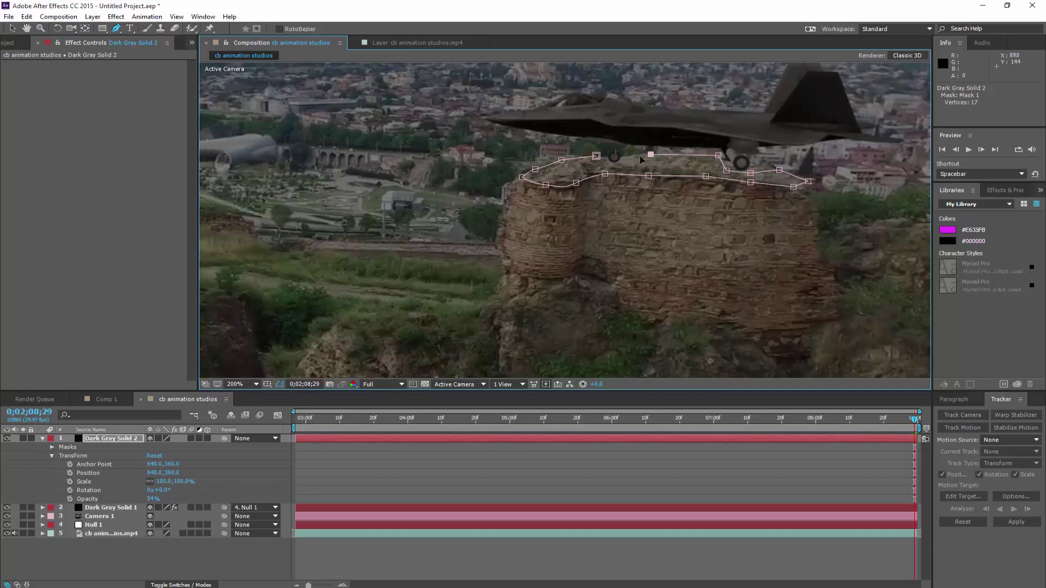
click(630, 157)
click(618, 166)
click(604, 173)
click(596, 157)
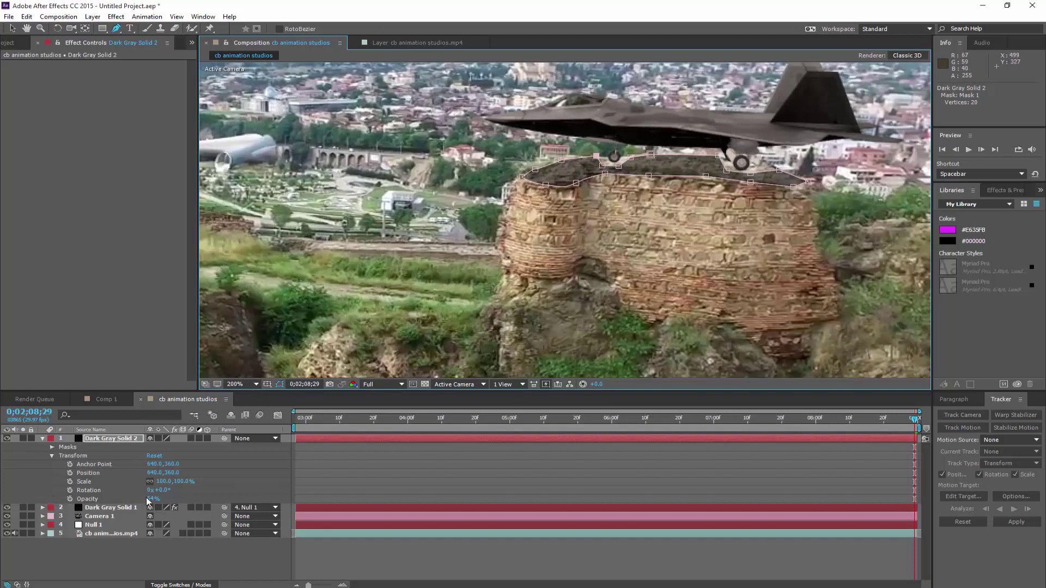
Step: Set the shadow solid's opacity to 100% and its mask feather to about 24 pixels
drag(150, 499, 196, 501)
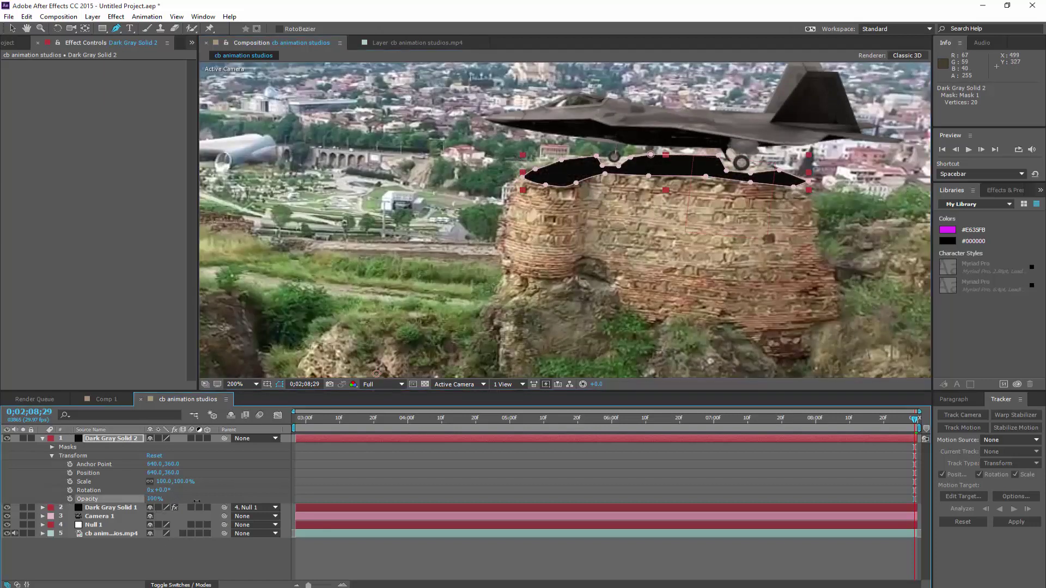
click(44, 440)
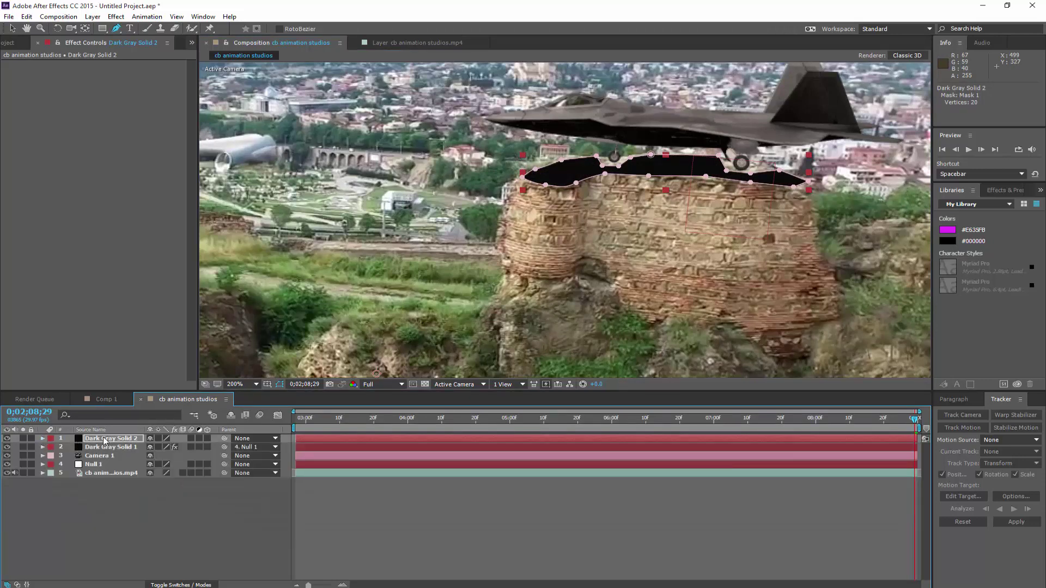
click(105, 439)
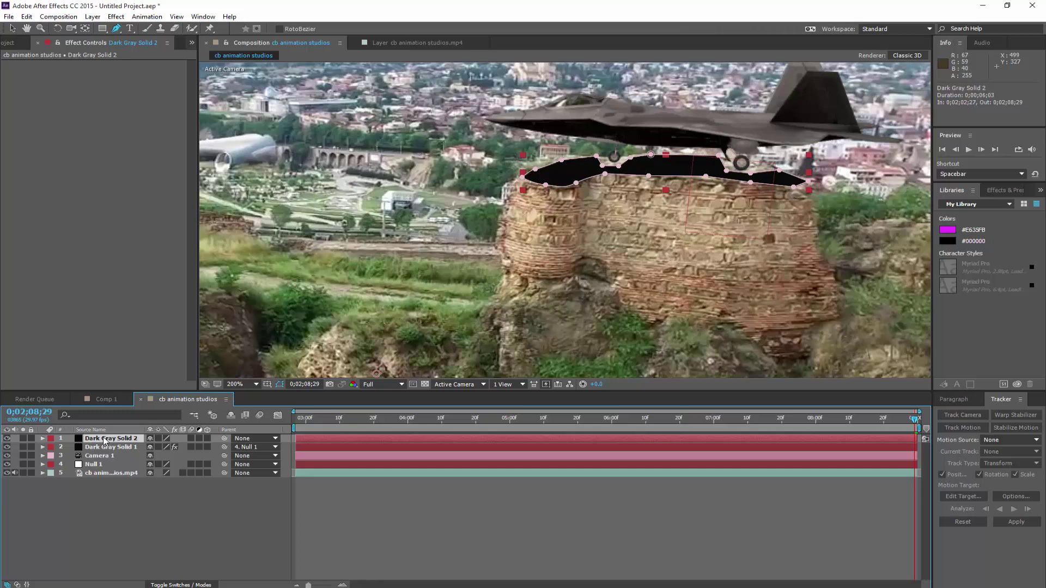
key(f)
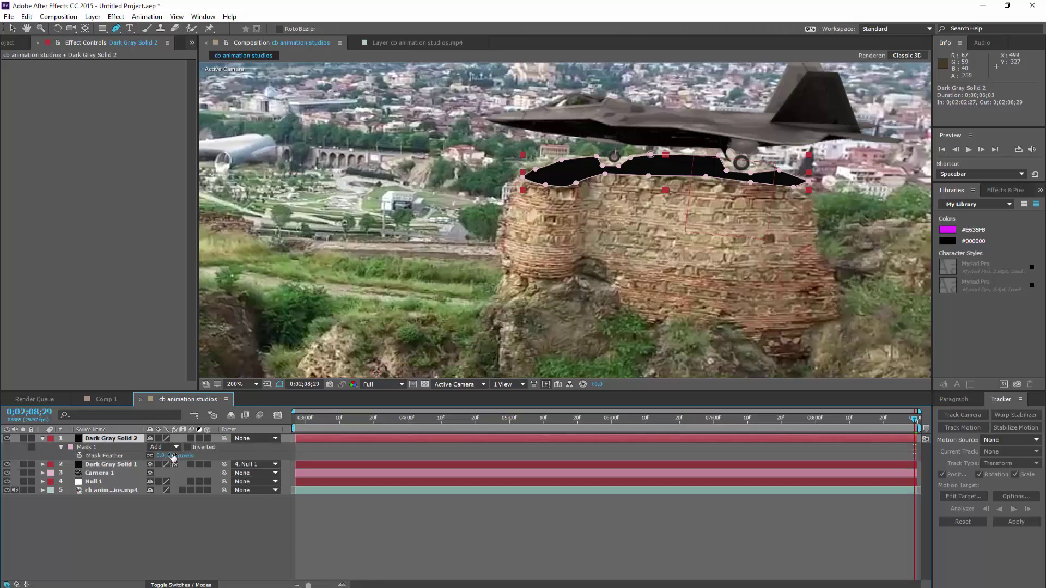
drag(178, 455, 194, 461)
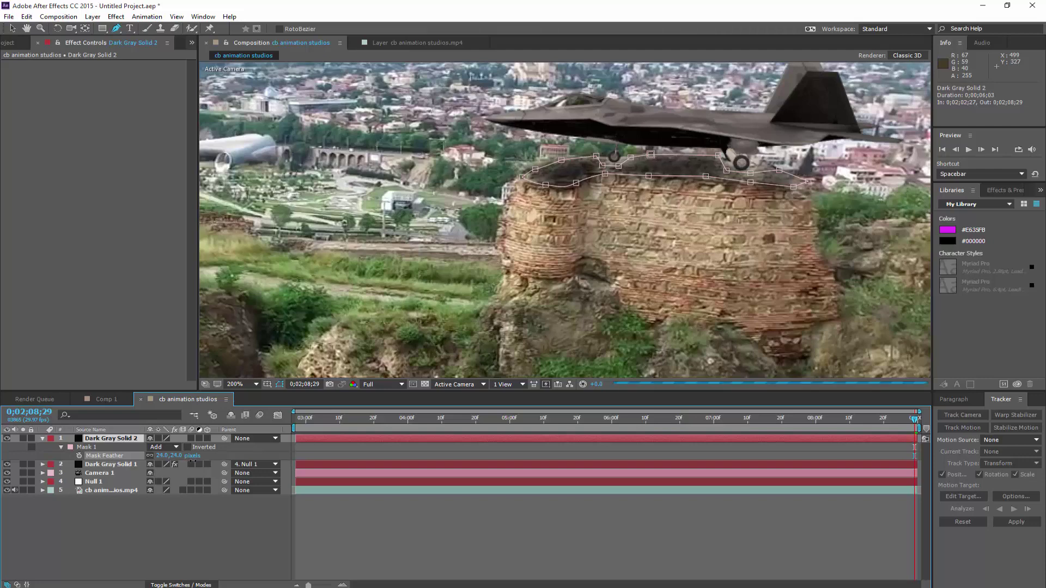
Step: Hide the mask outlines and set the shadow solid's mask feather to 31 pixels
click(279, 384)
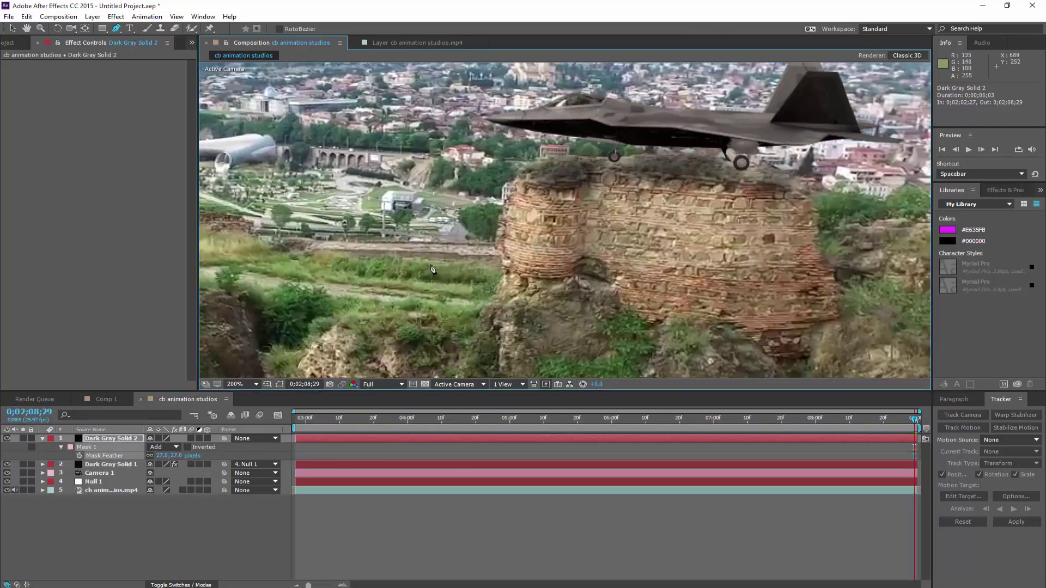
scroll(442, 254, down, 2)
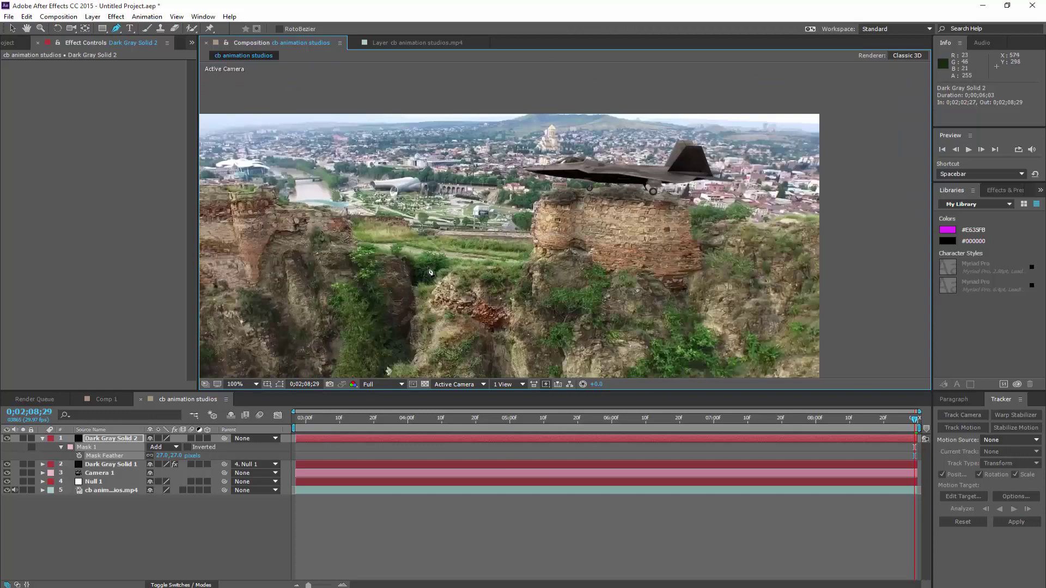
key(v)
drag(452, 273, 506, 246)
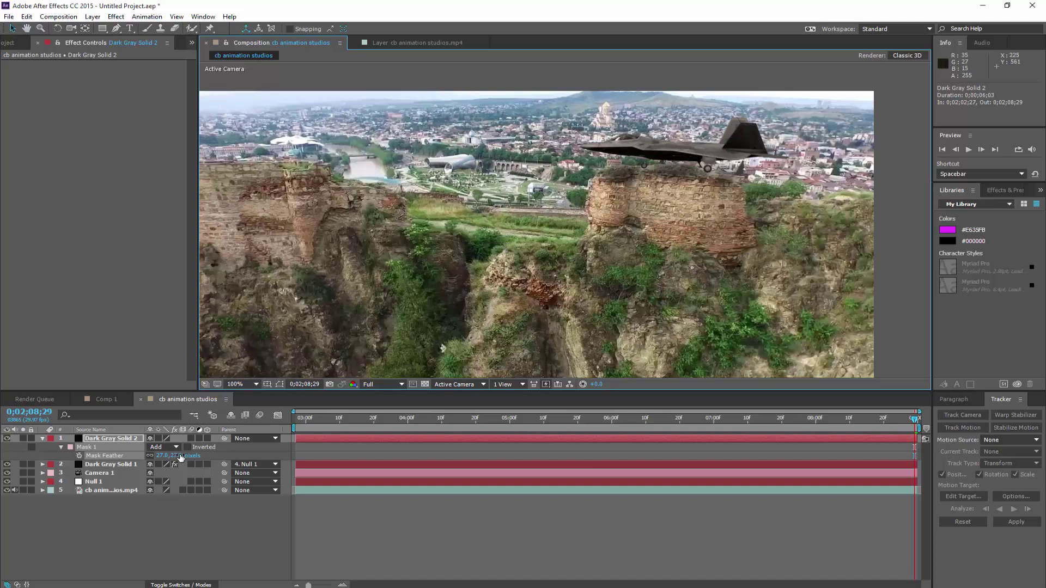
mouse_move(166, 456)
mouse_down()
mouse_move(180, 456)
mouse_move(171, 456)
mouse_up()
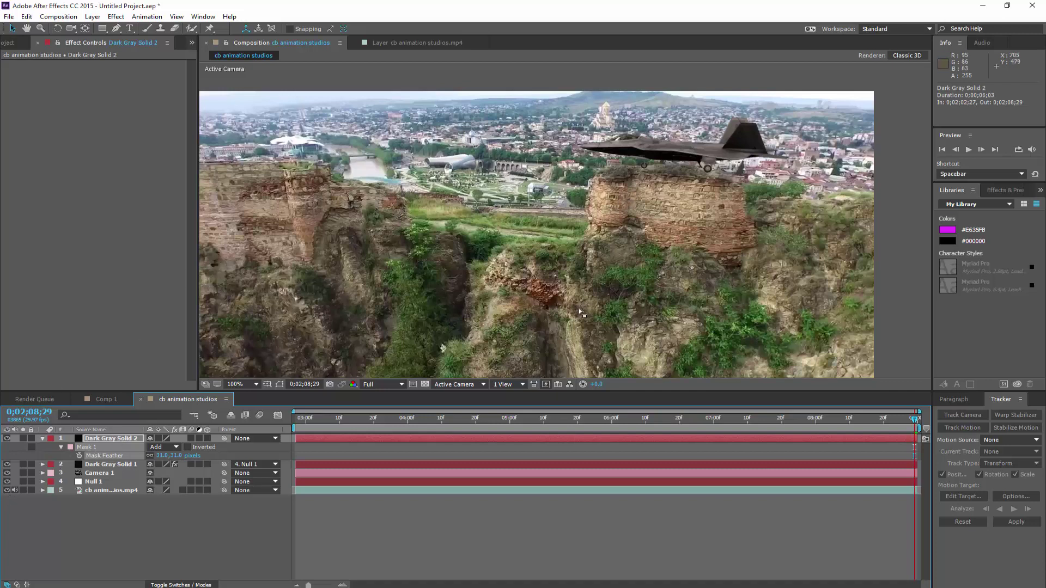
click(43, 440)
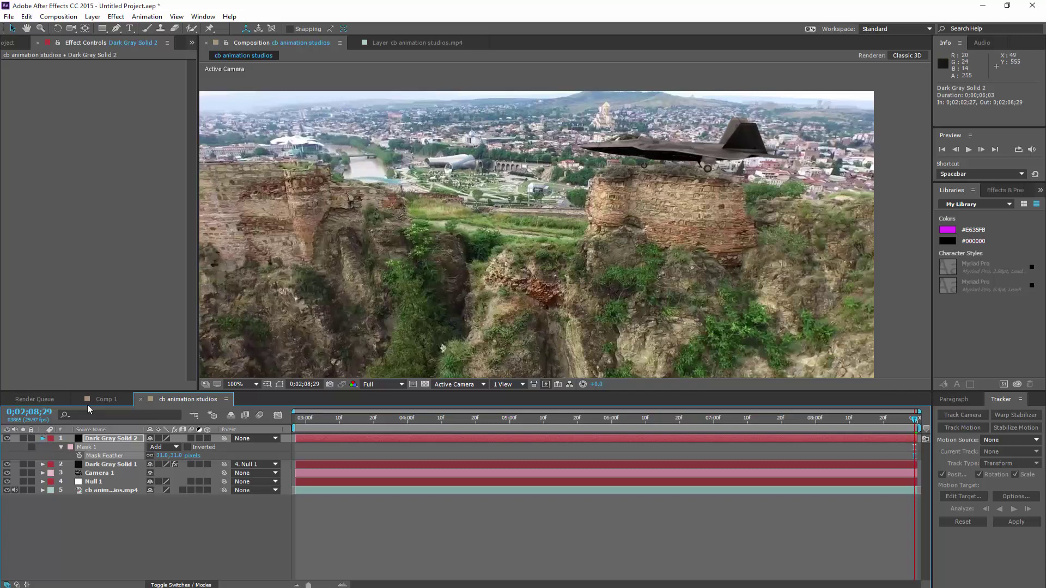
Step: Create another dark gray solid at composition size, 1280 by 720 px, for the jet's wheels
right_click(123, 496)
mouse_move(245, 400)
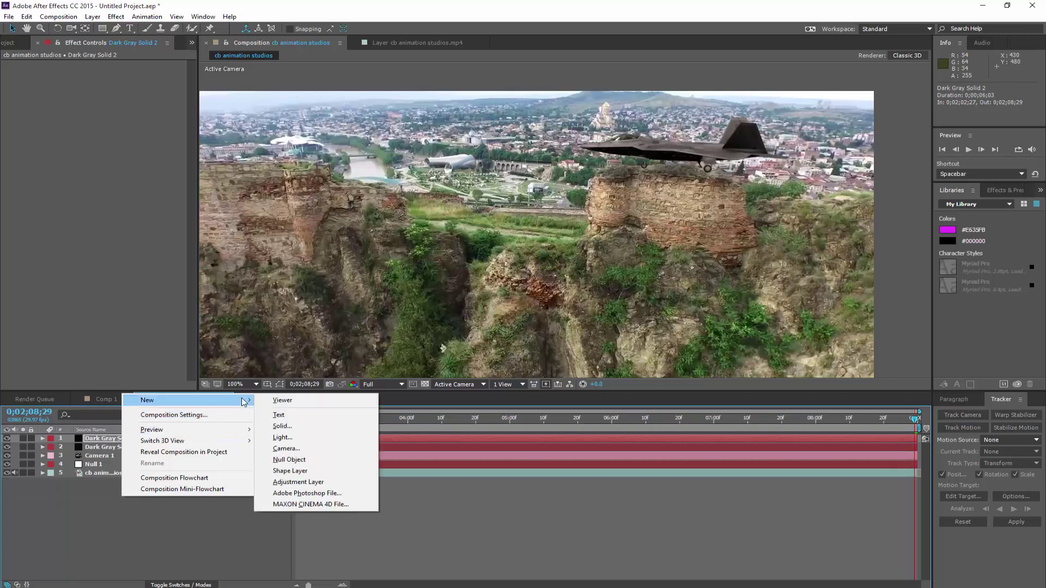
click(281, 426)
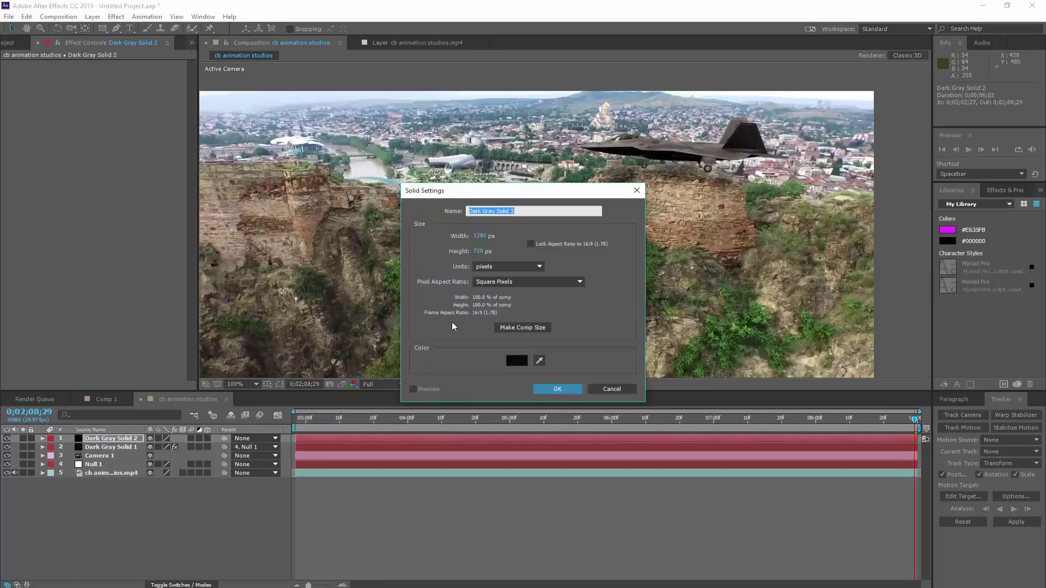
click(527, 325)
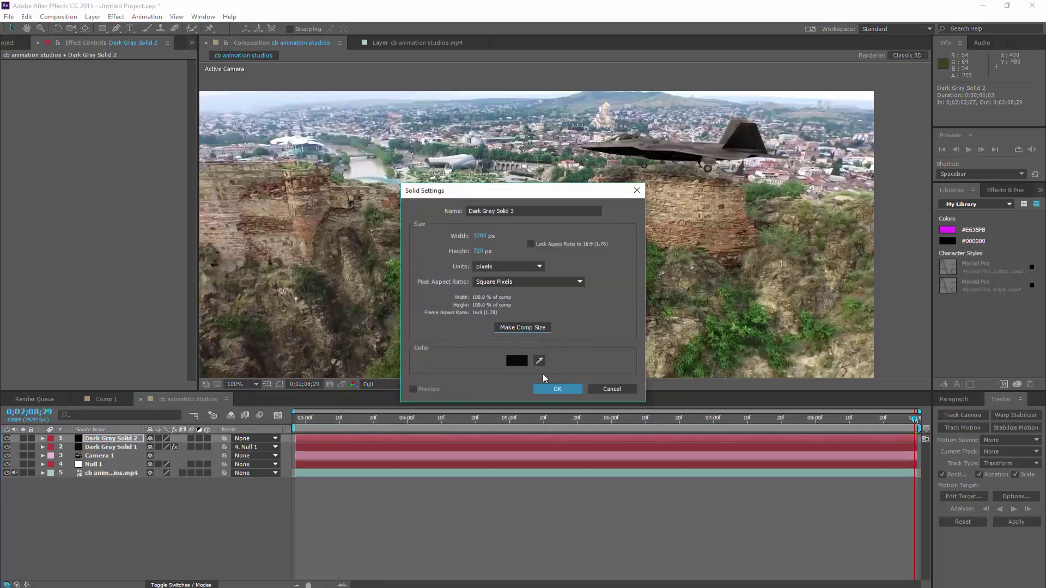
click(550, 390)
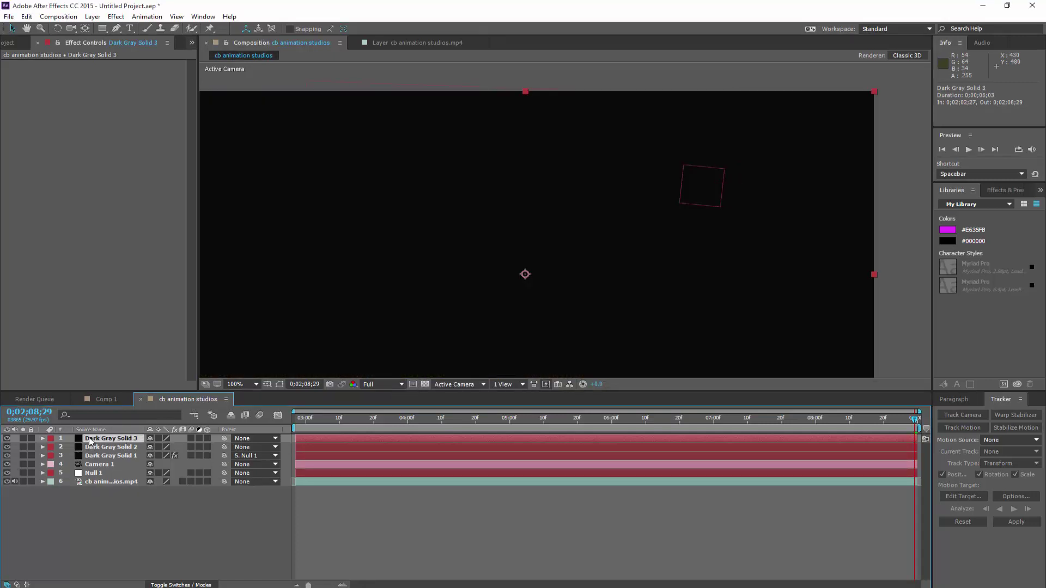
Step: Rename the new solid layer to wheels
right_click(90, 442)
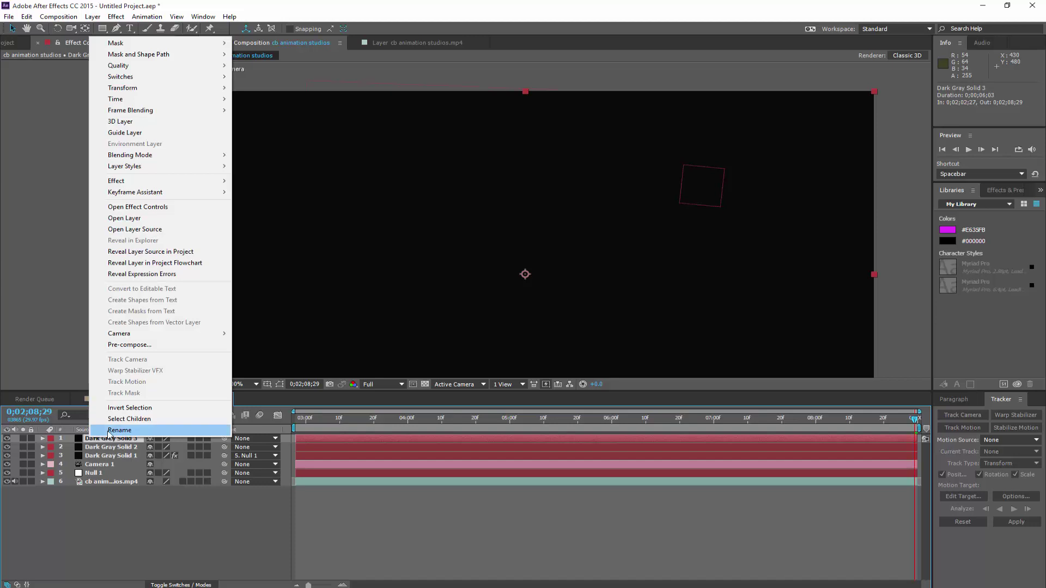
click(106, 433)
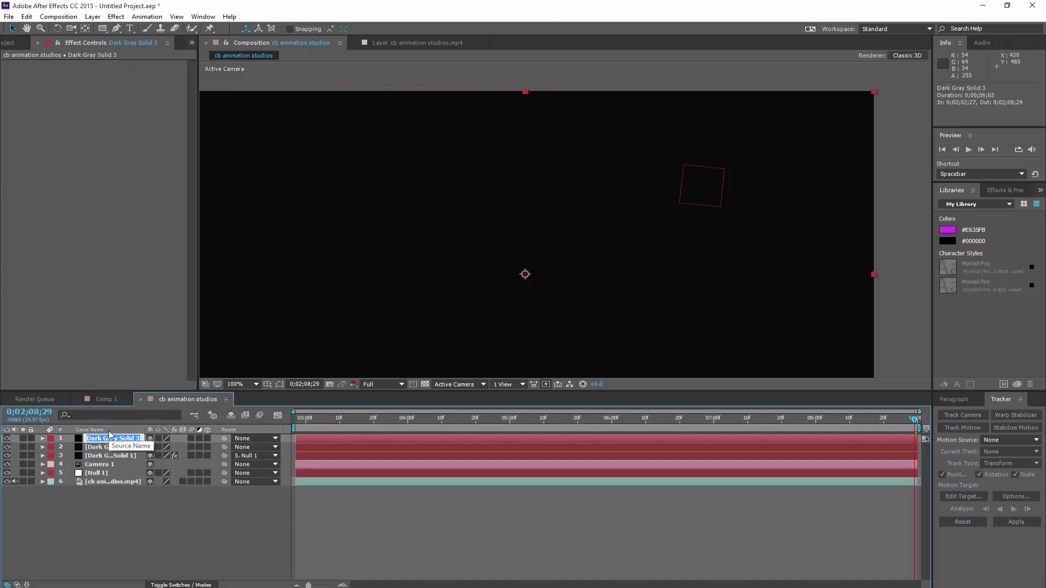
text(wheels)
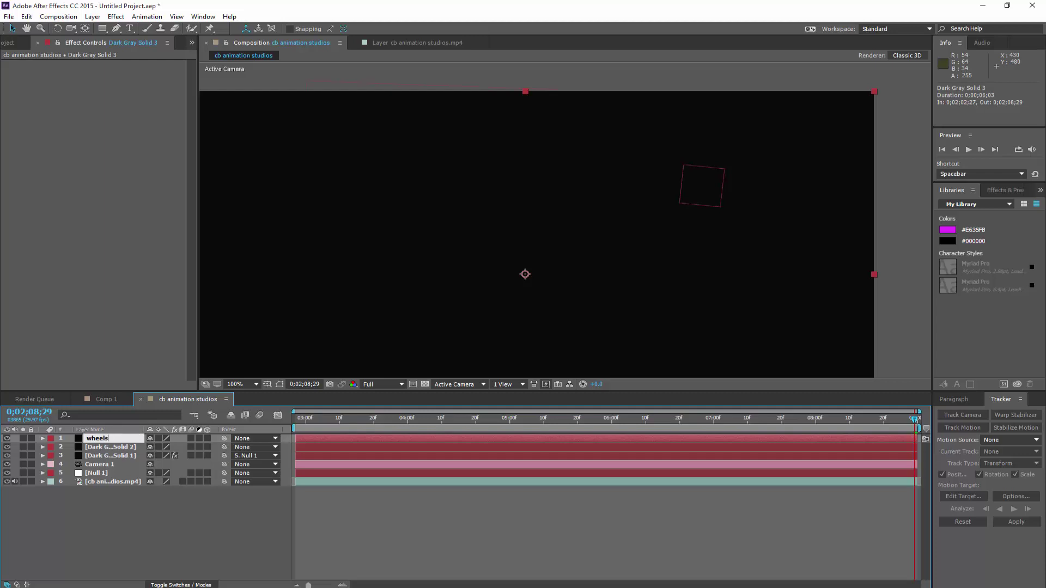
key(Return)
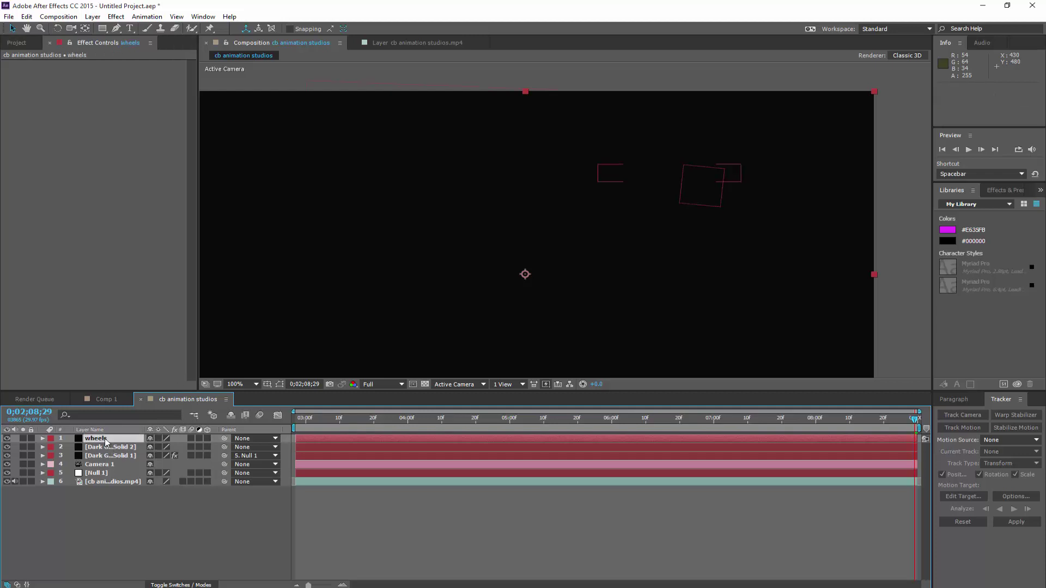
Step: Lower the wheels layer's opacity to 34% so the footage shows through
click(42, 439)
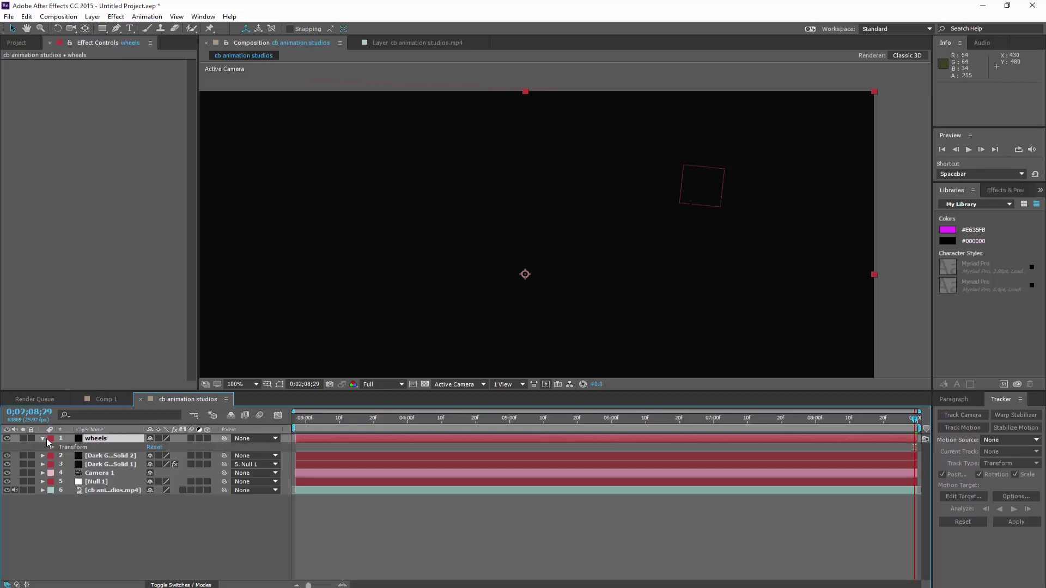
click(52, 448)
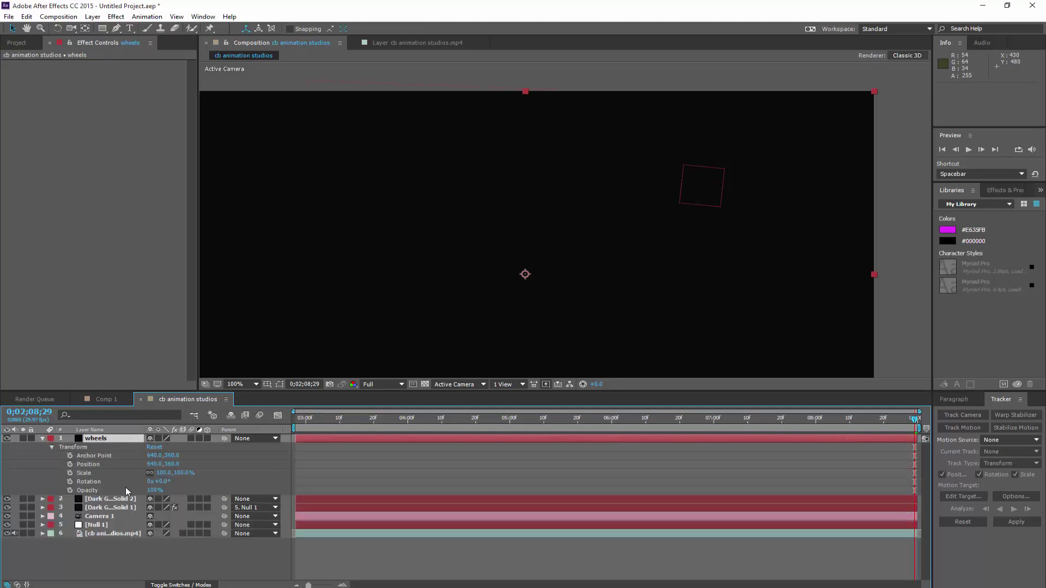
drag(155, 490, 98, 482)
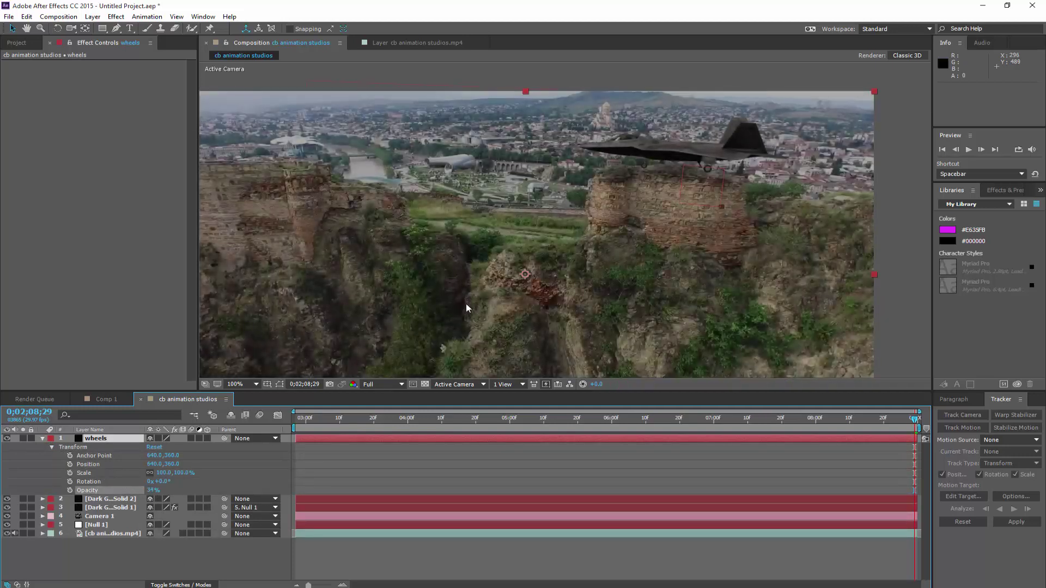
Step: Draw a closed eight-point Pen mask on the wheels layer around the jet's front wheel
scroll(524, 285, up, 2)
scroll(642, 239, down, 1)
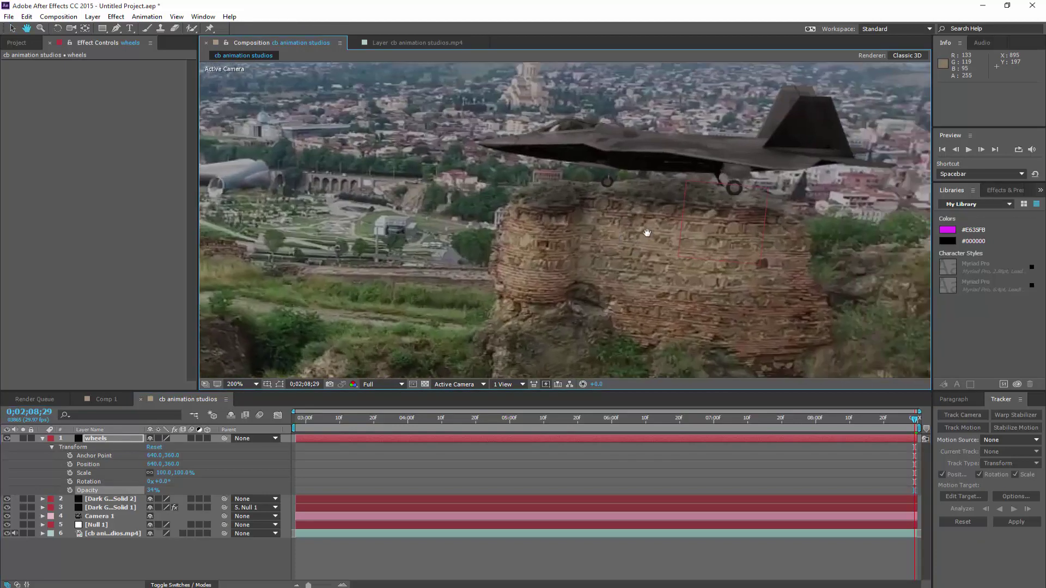
scroll(638, 244, up, 3)
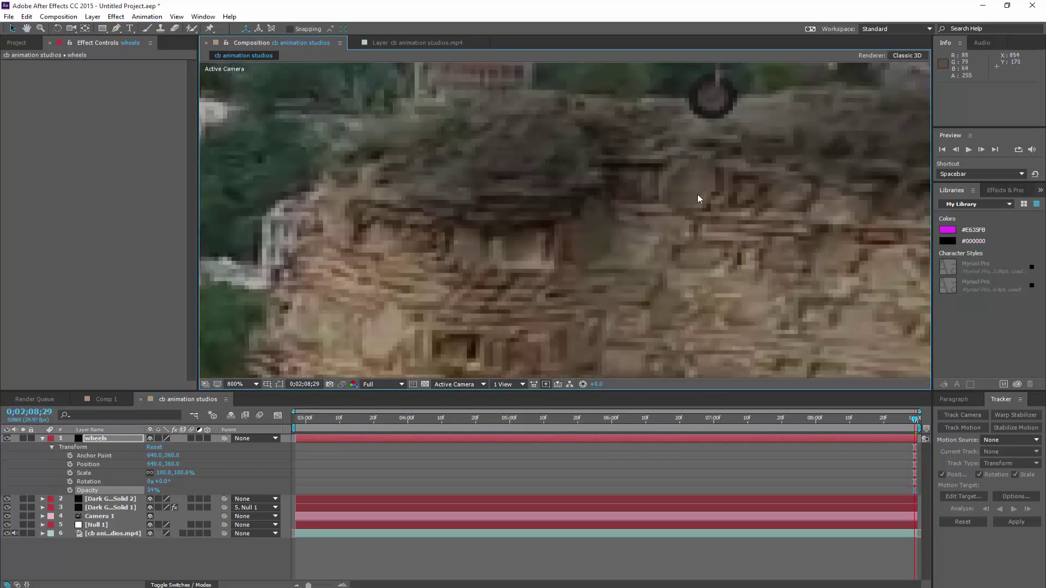
key(h)
drag(696, 198, 465, 268)
key(v)
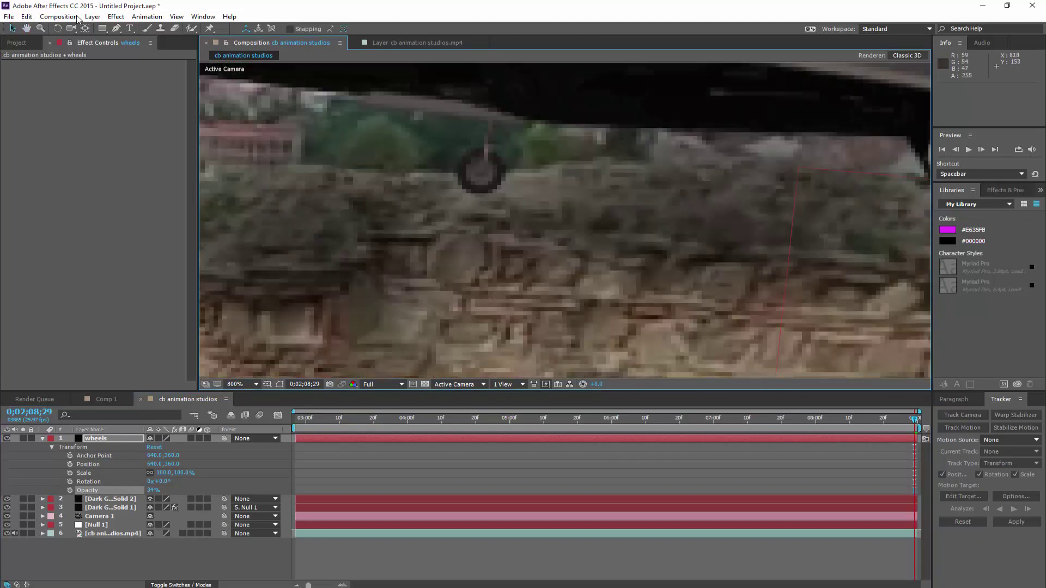
click(116, 28)
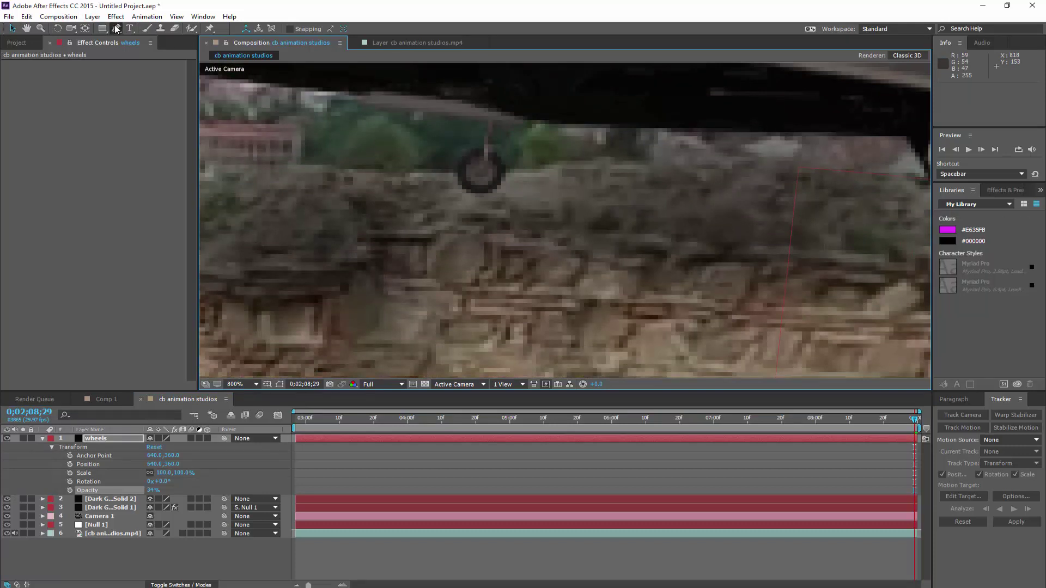
click(459, 163)
click(466, 152)
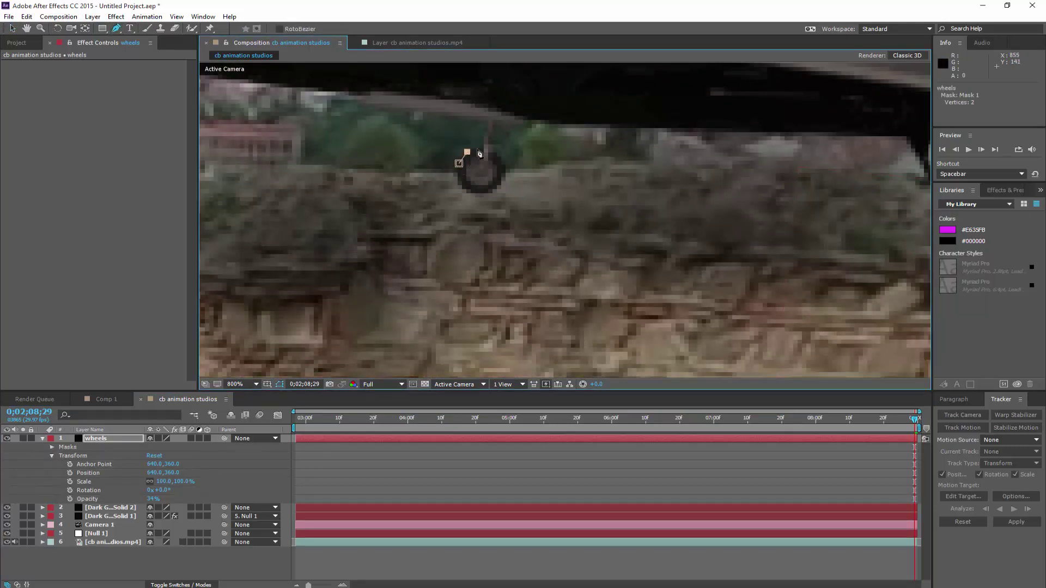
click(481, 151)
click(497, 157)
click(503, 172)
click(494, 188)
click(473, 193)
click(458, 180)
click(458, 164)
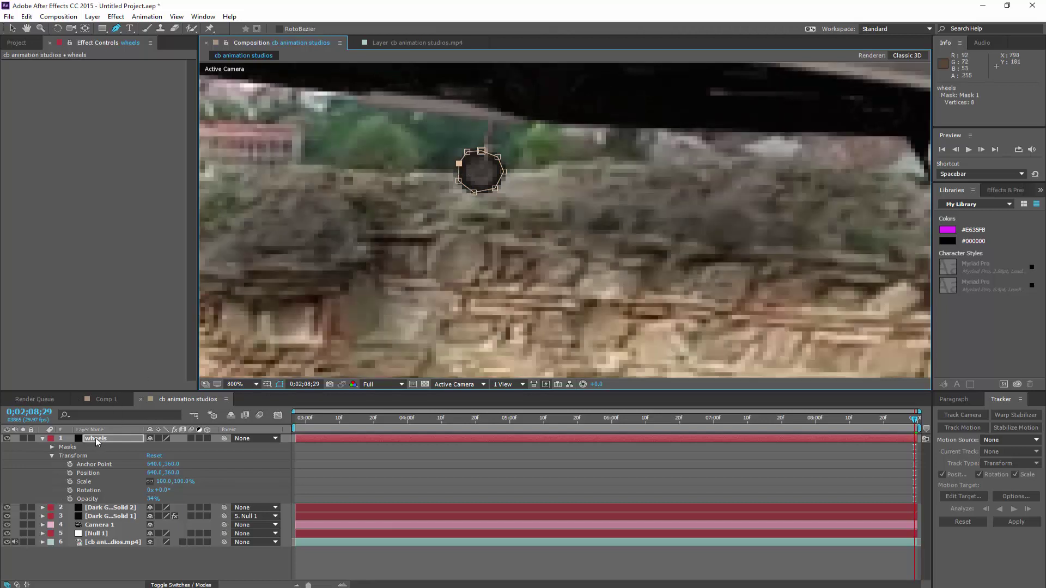
Step: Rename the masked layer to wheels 1 and set its opacity to 98%
right_click(96, 441)
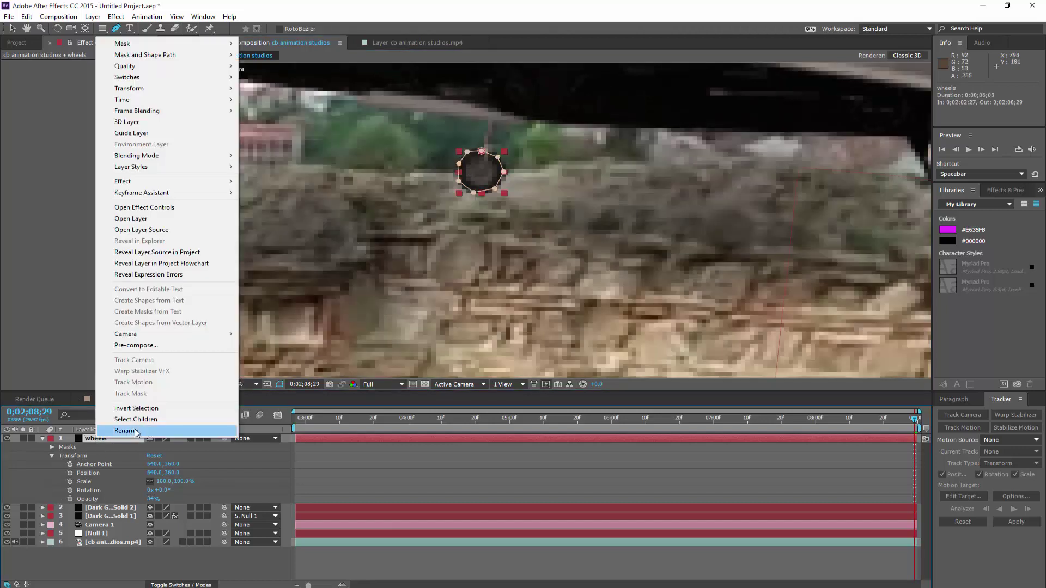
click(127, 430)
click(125, 439)
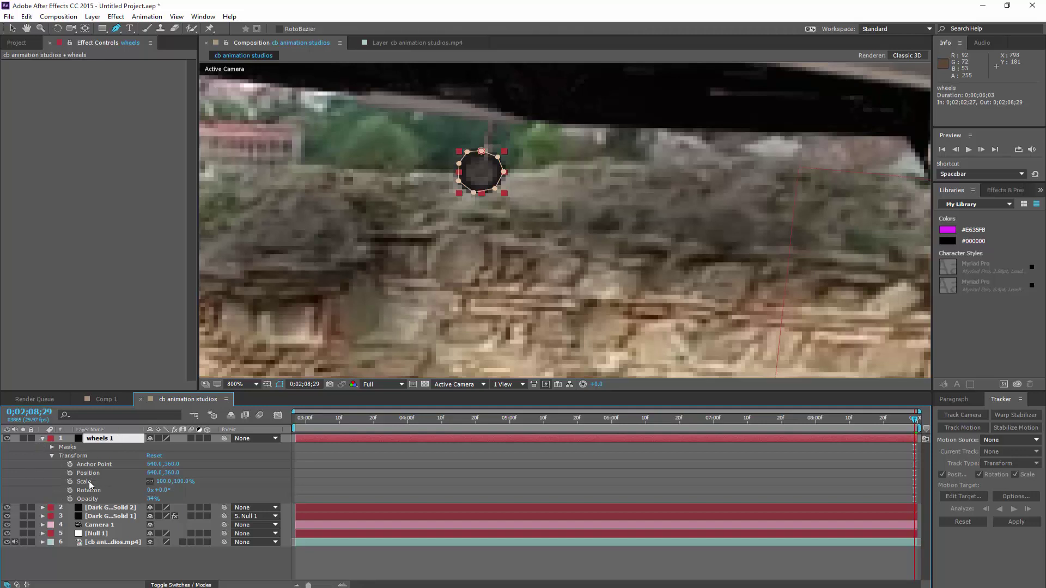
drag(155, 501, 248, 472)
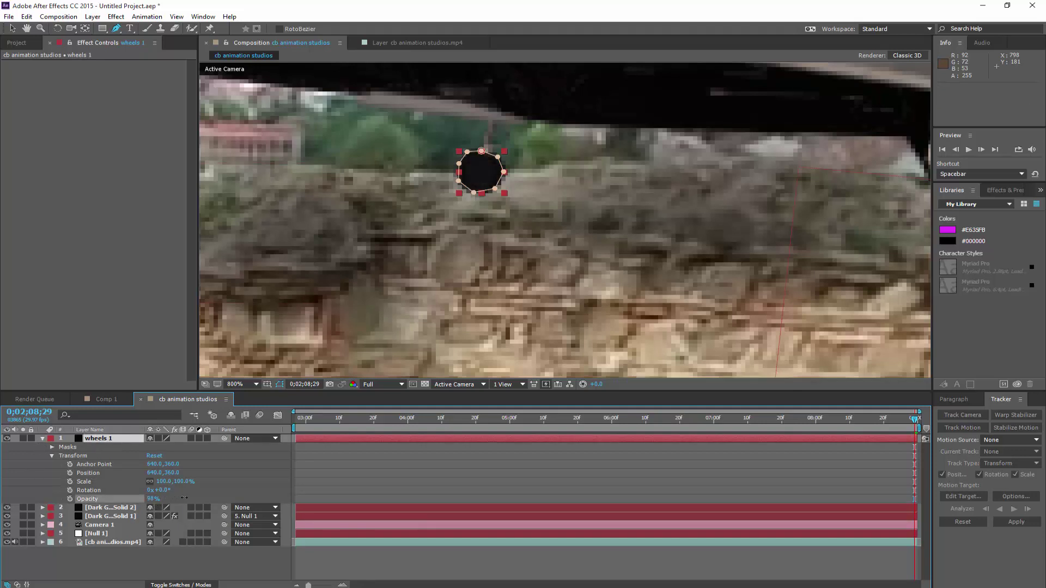
click(207, 438)
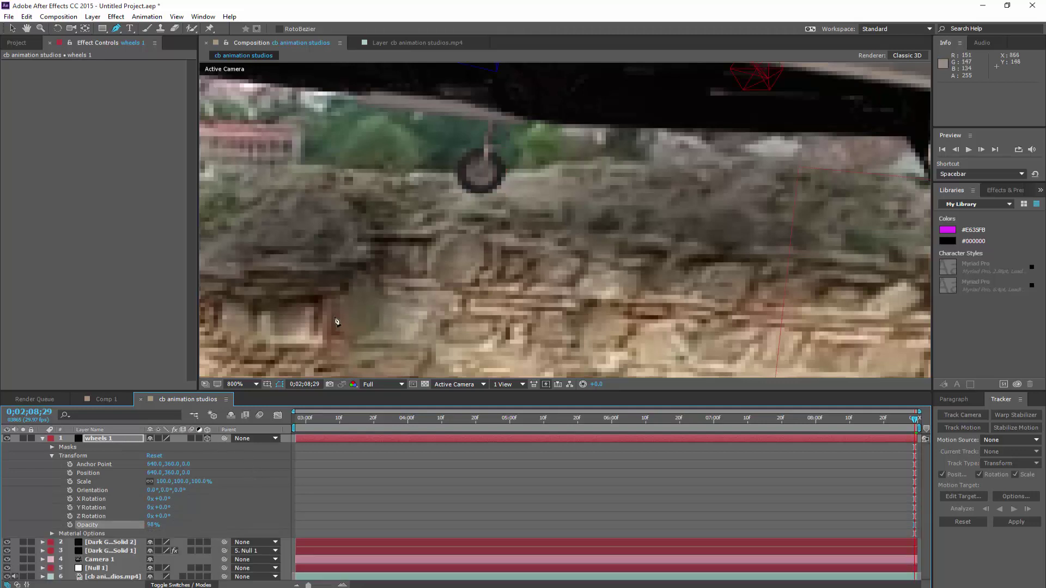
scroll(533, 226, down, 1)
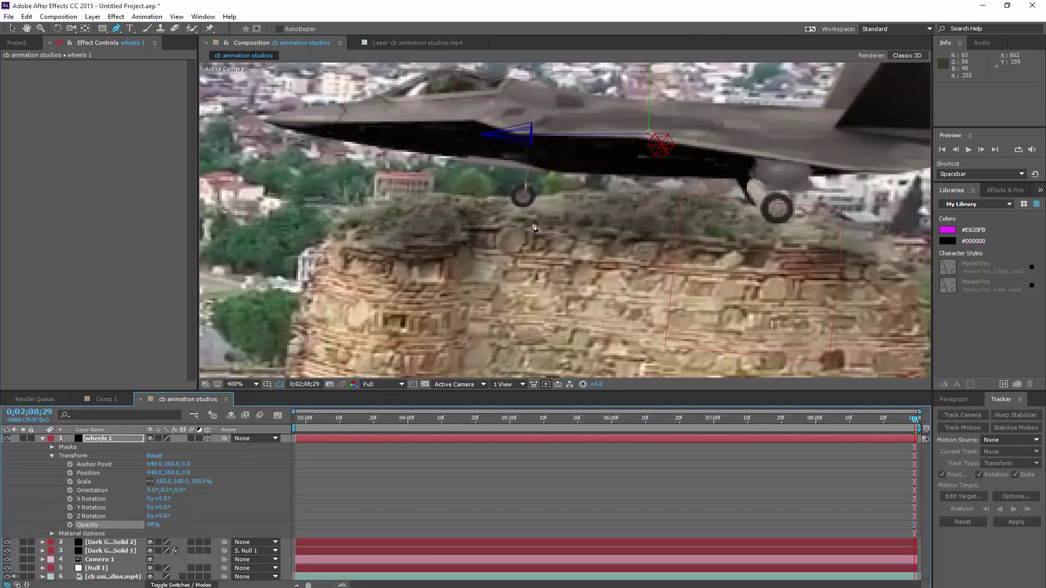
scroll(533, 226, down, 1)
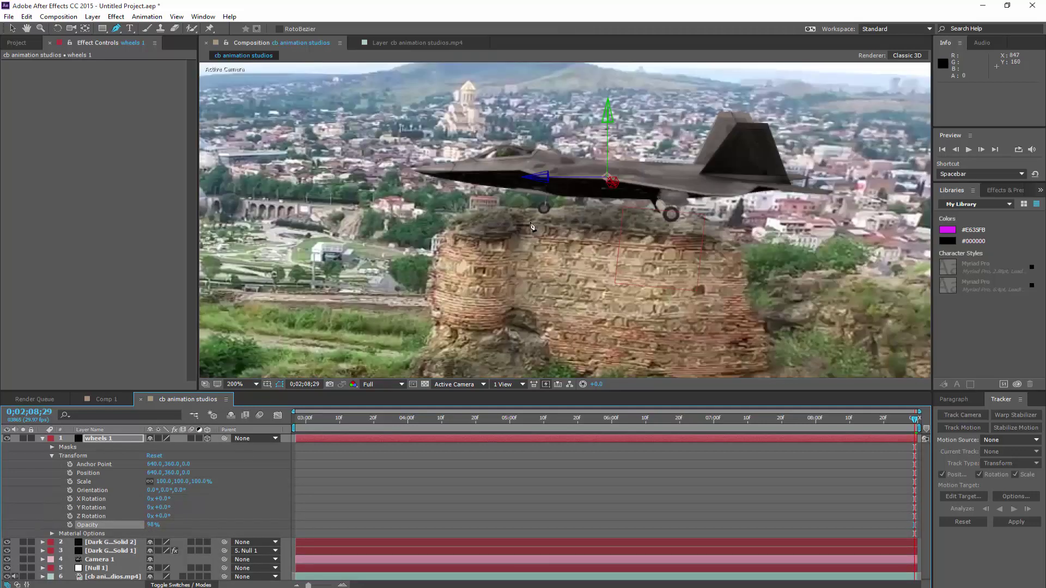
click(207, 438)
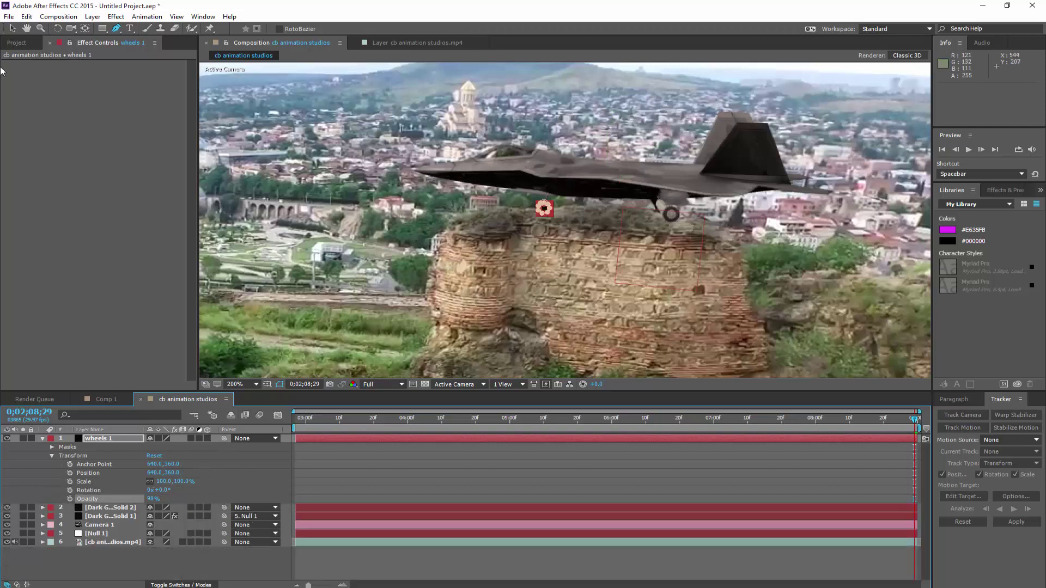
Step: Hide the mask outlines and rotate the wheels 1 layer to about 1.3°
click(12, 28)
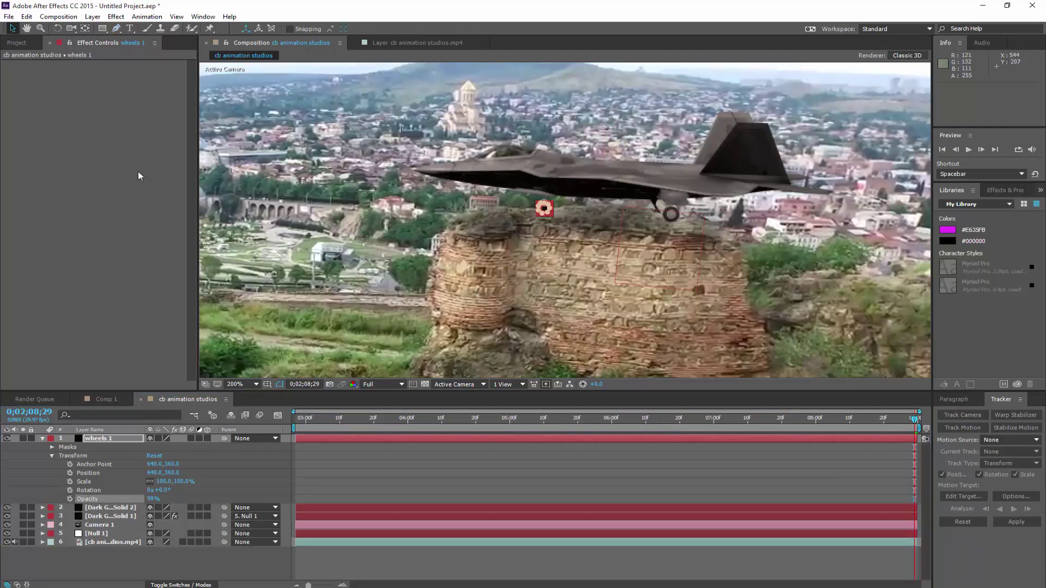
click(281, 383)
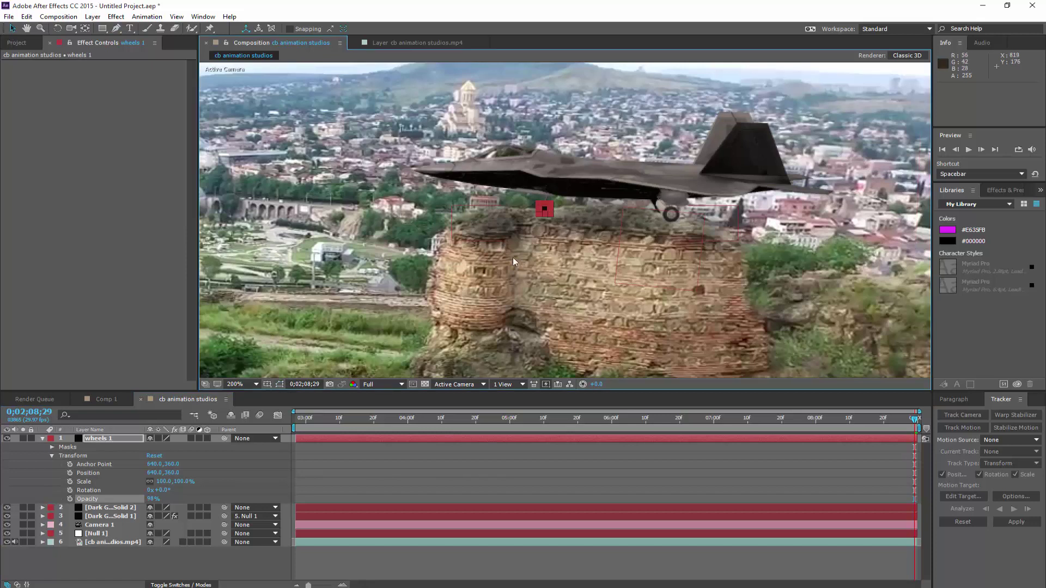
click(520, 278)
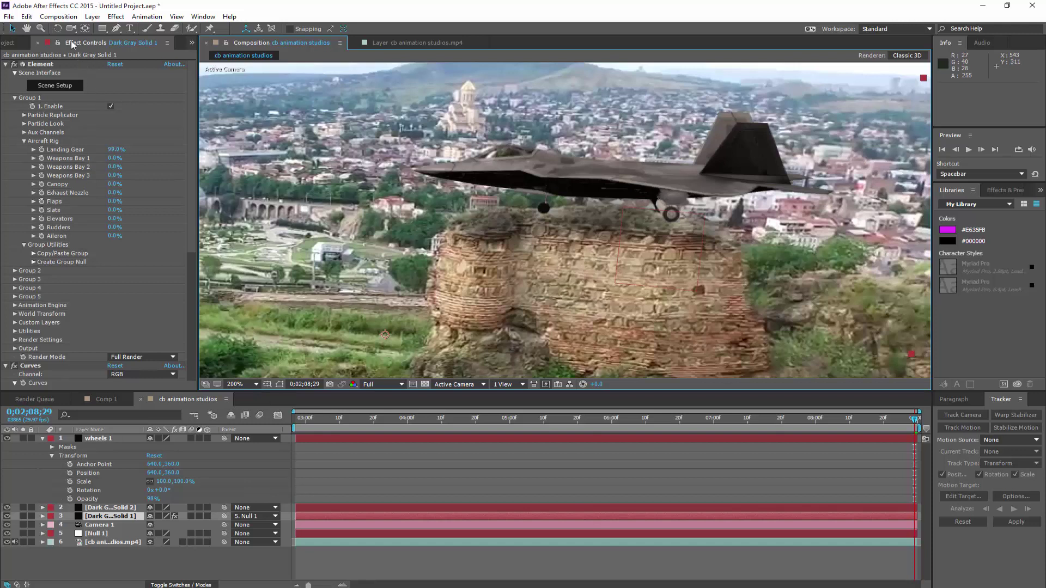
click(57, 29)
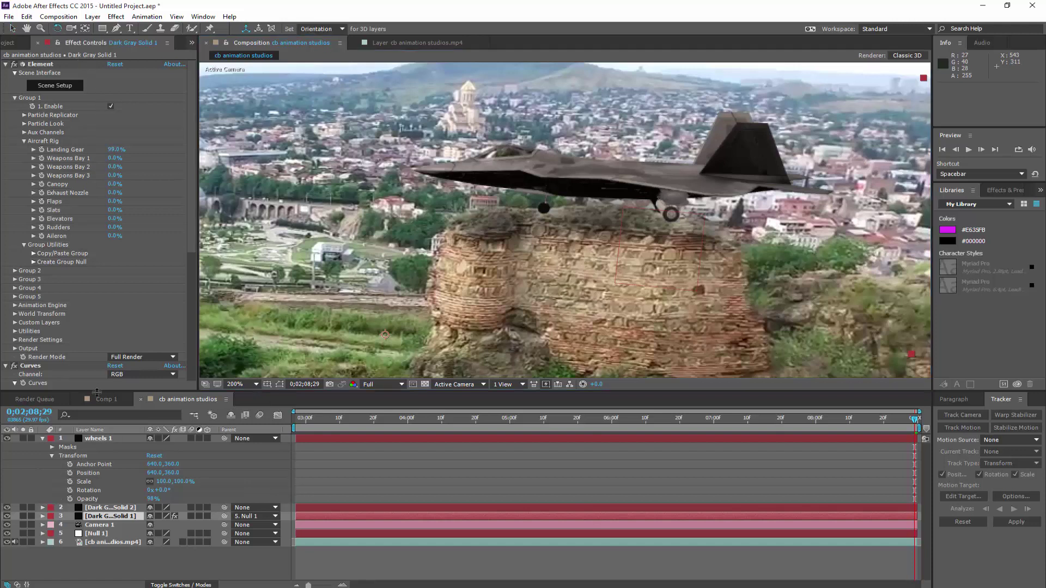
click(108, 440)
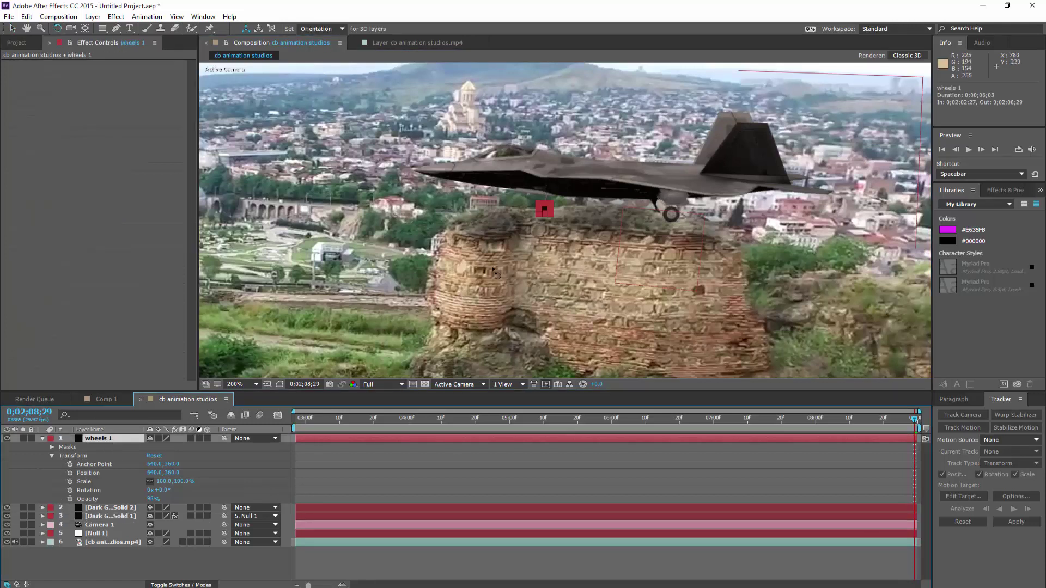
drag(546, 211, 538, 231)
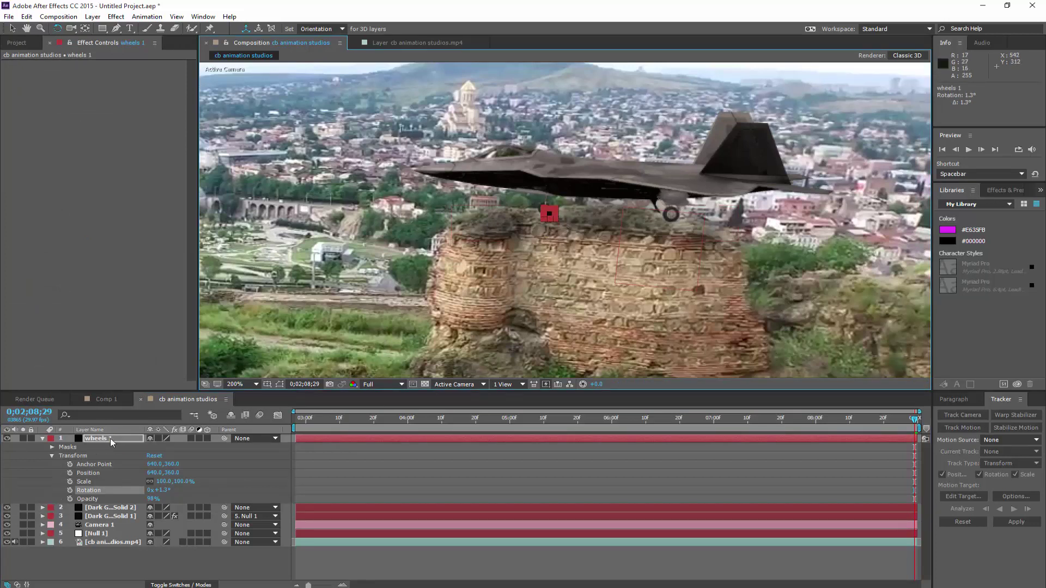
Step: Feather the mask on the wheels 1 layer by 6 pixels to soften the front wheel's shadow
click(119, 362)
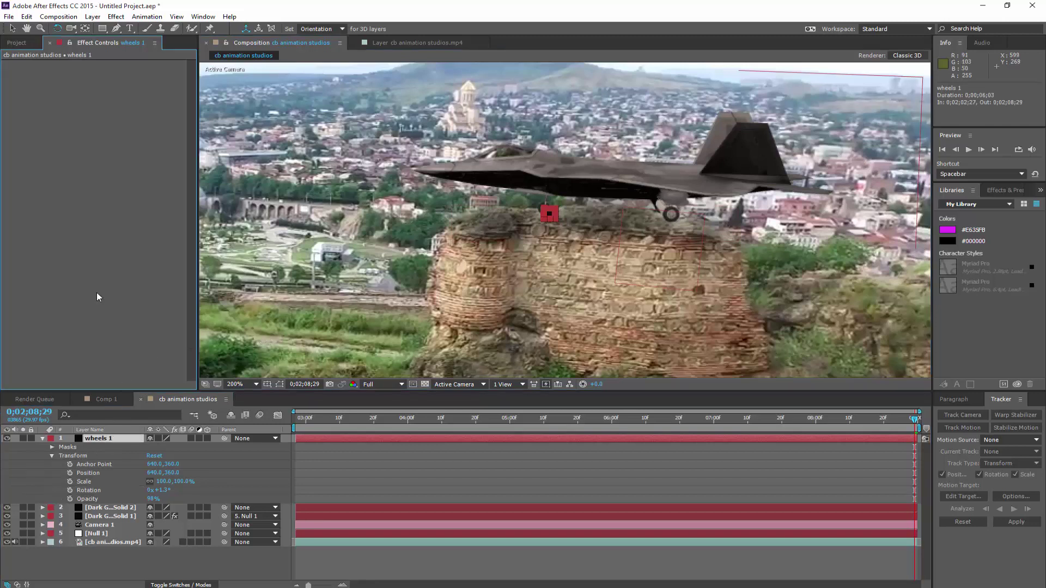
click(12, 29)
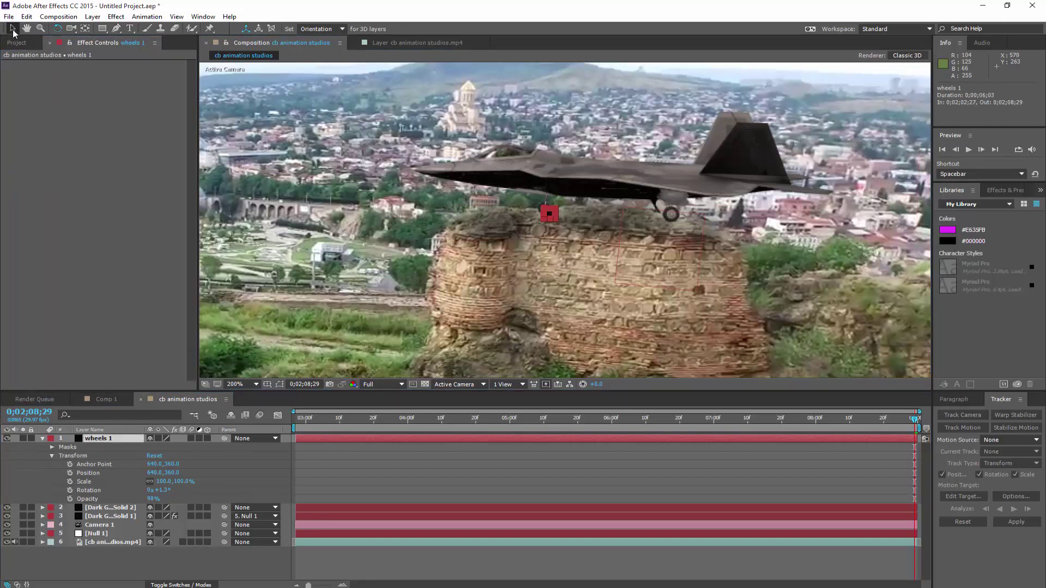
click(381, 282)
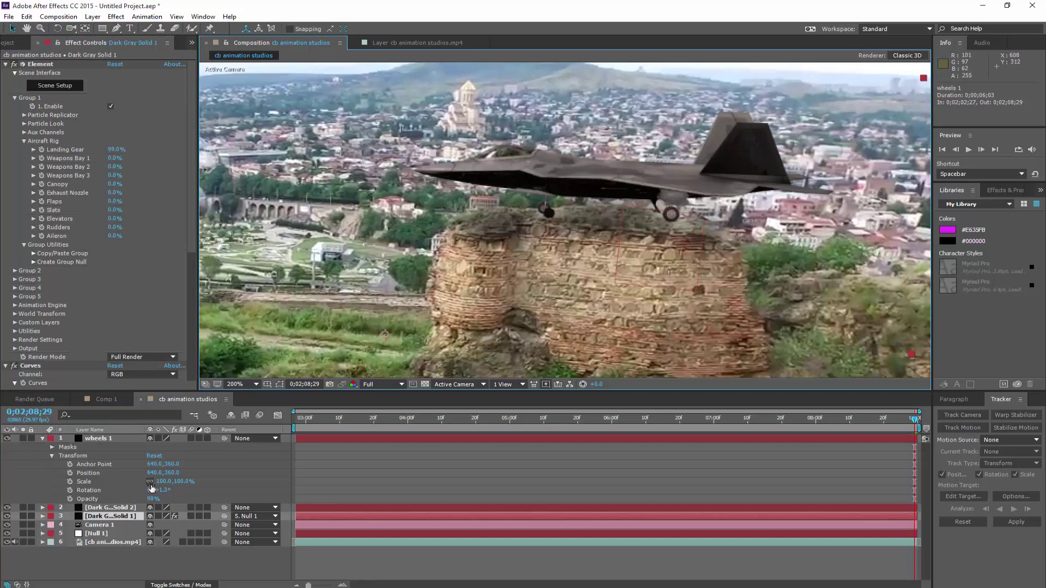
click(101, 440)
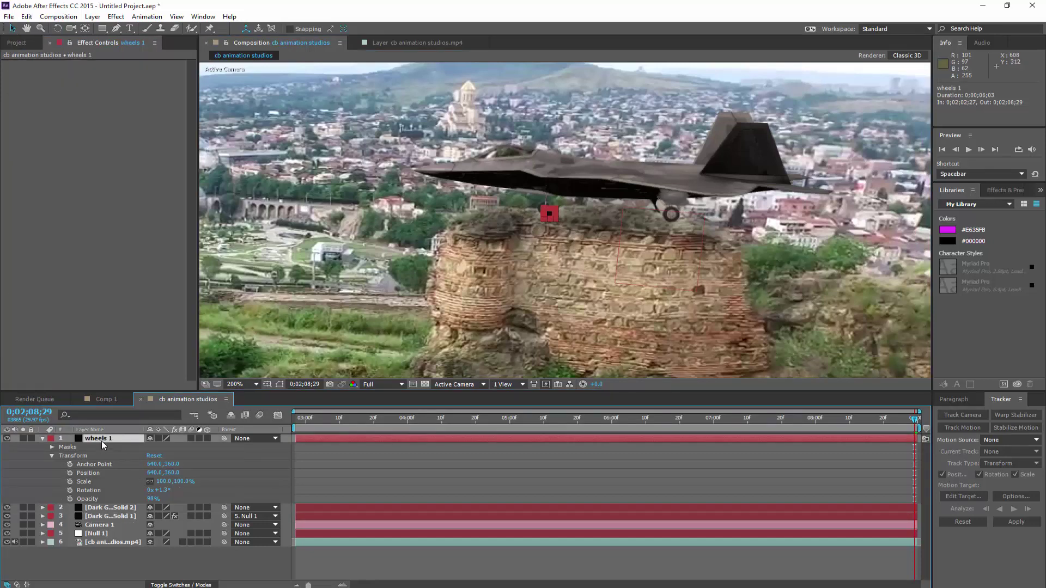
key(f)
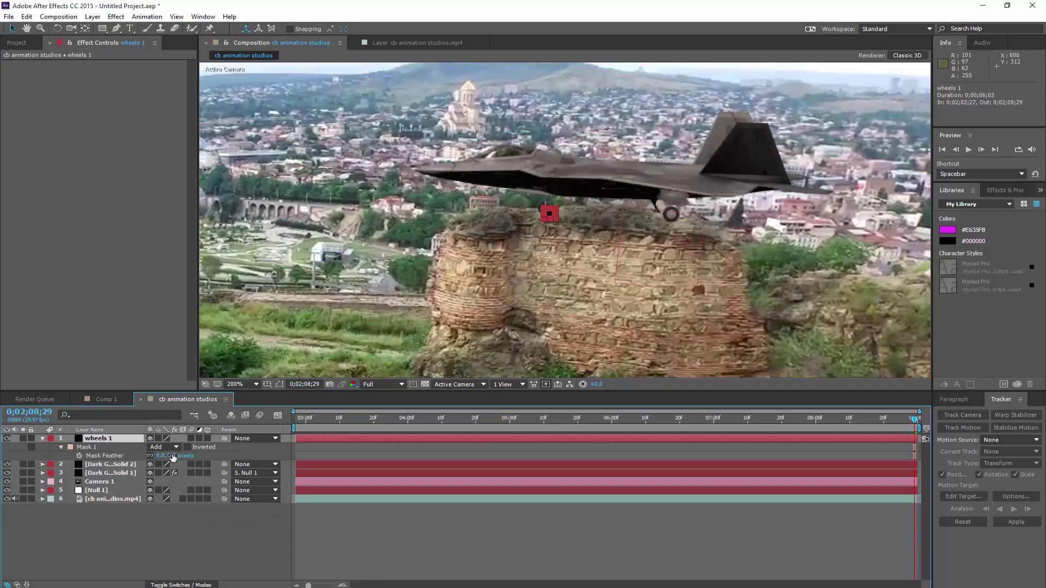
drag(174, 455, 178, 456)
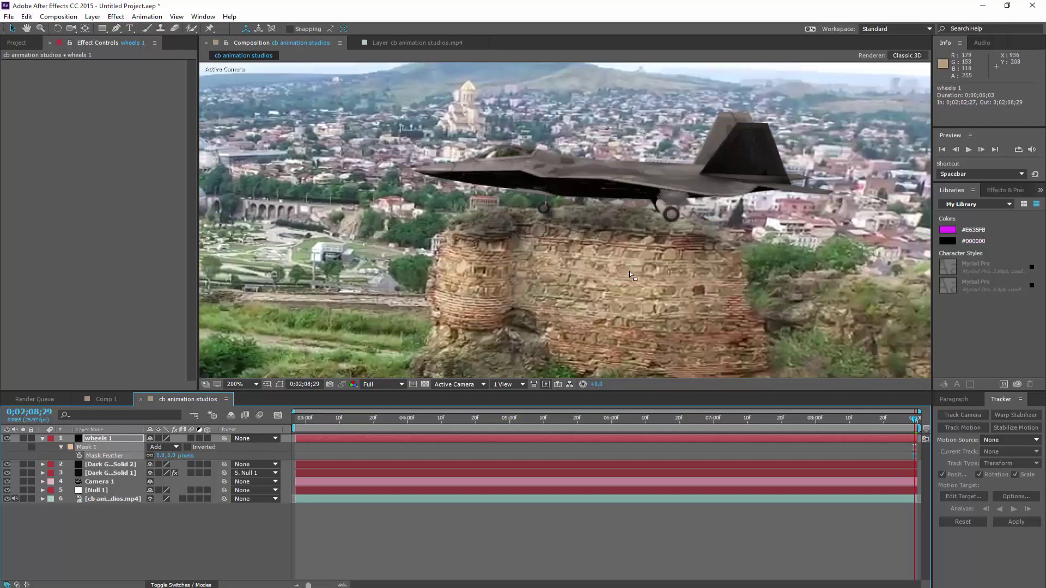
Step: At 0;02;03;09, set the Dark Gray Solid 2 mask's opacity to 91% and its feather to 6 pixels
scroll(629, 270, down, 2)
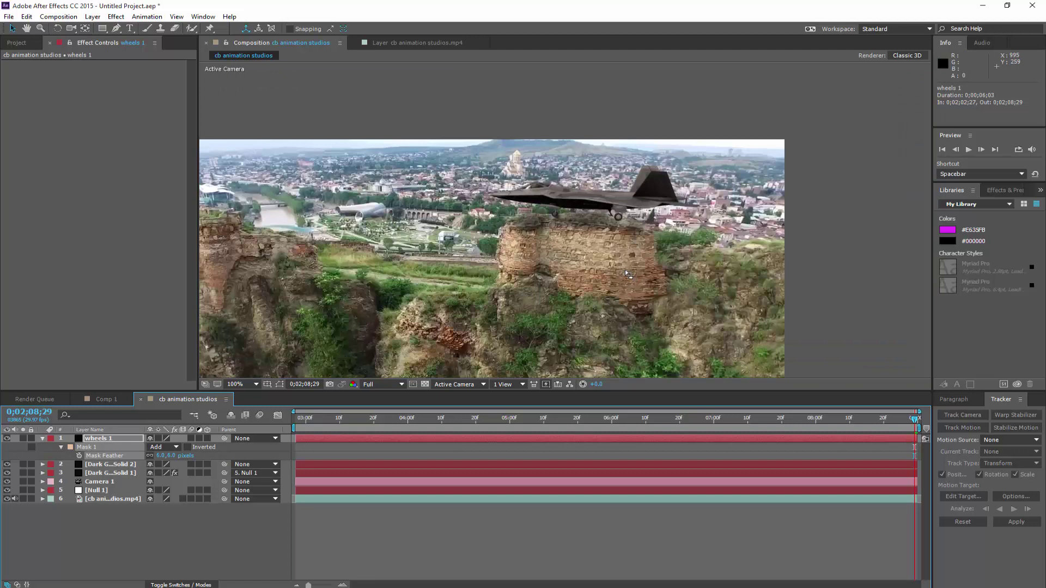
click(301, 419)
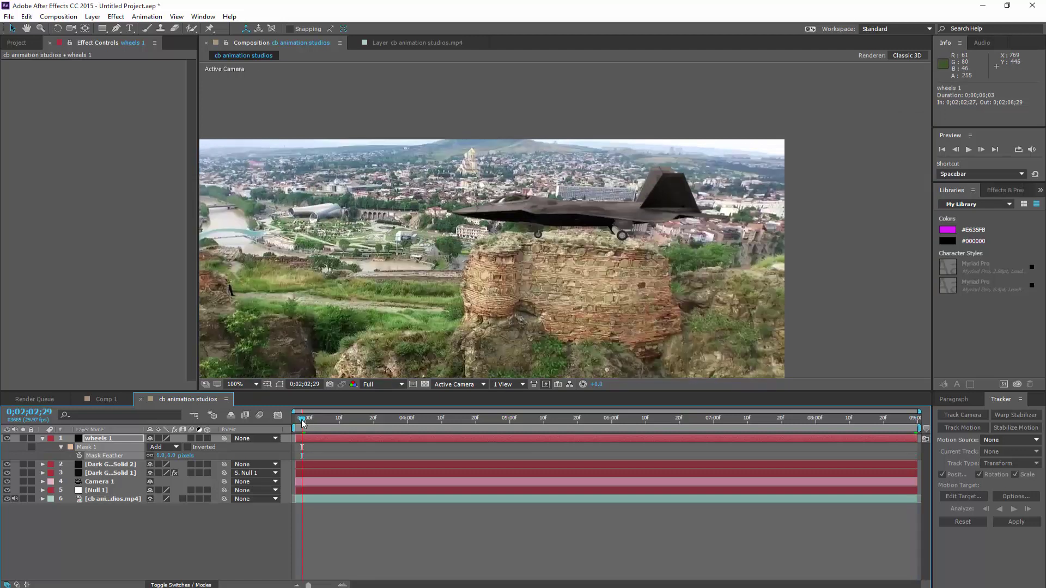
drag(301, 420, 336, 420)
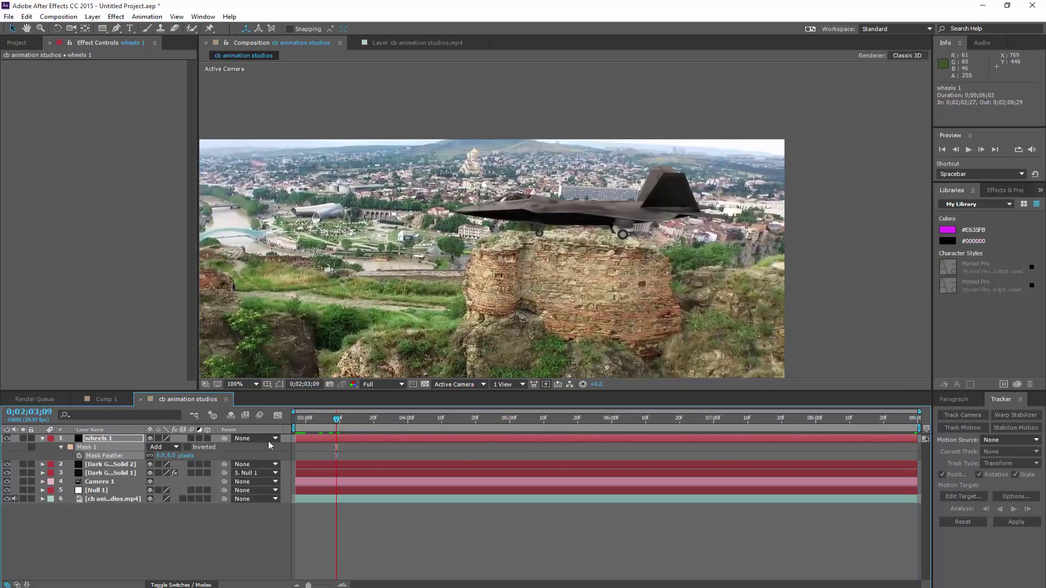
click(107, 465)
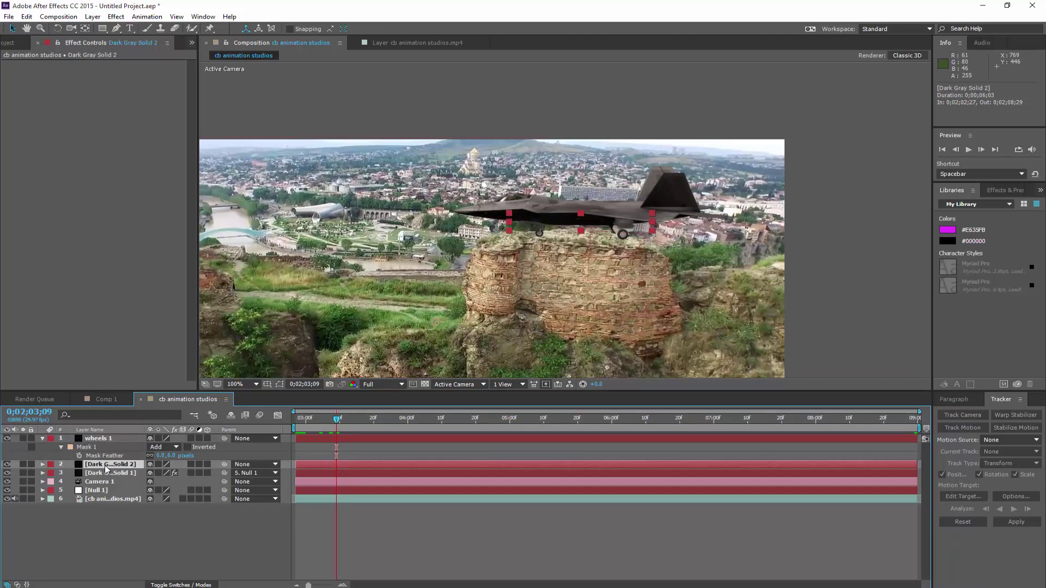
click(103, 475)
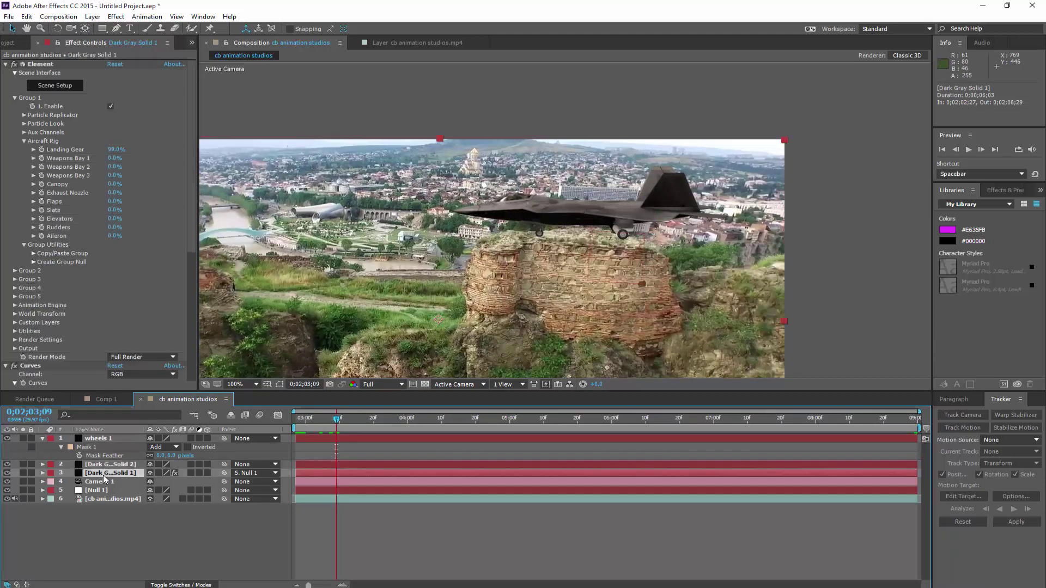
click(43, 473)
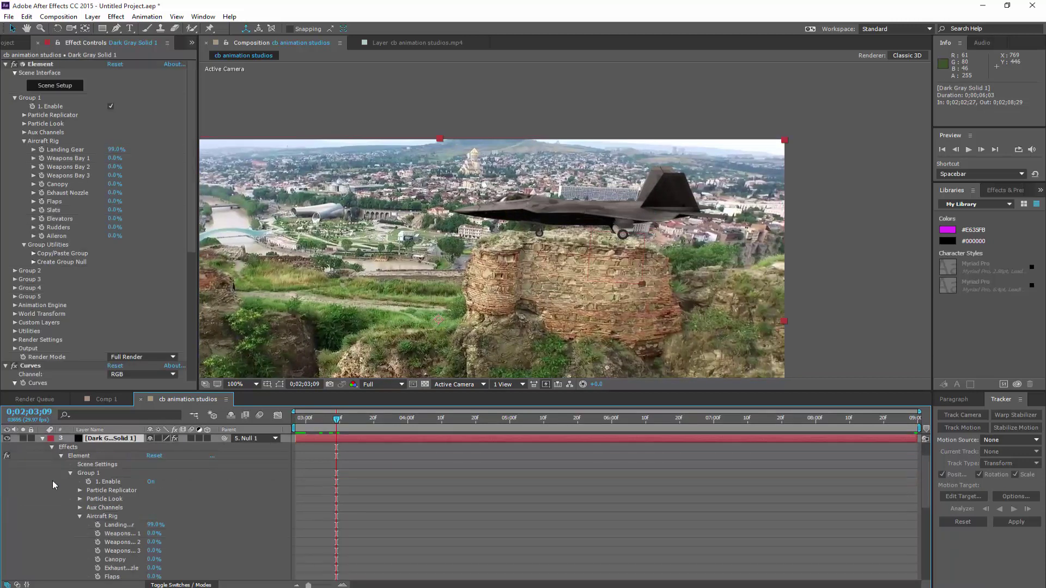
click(53, 447)
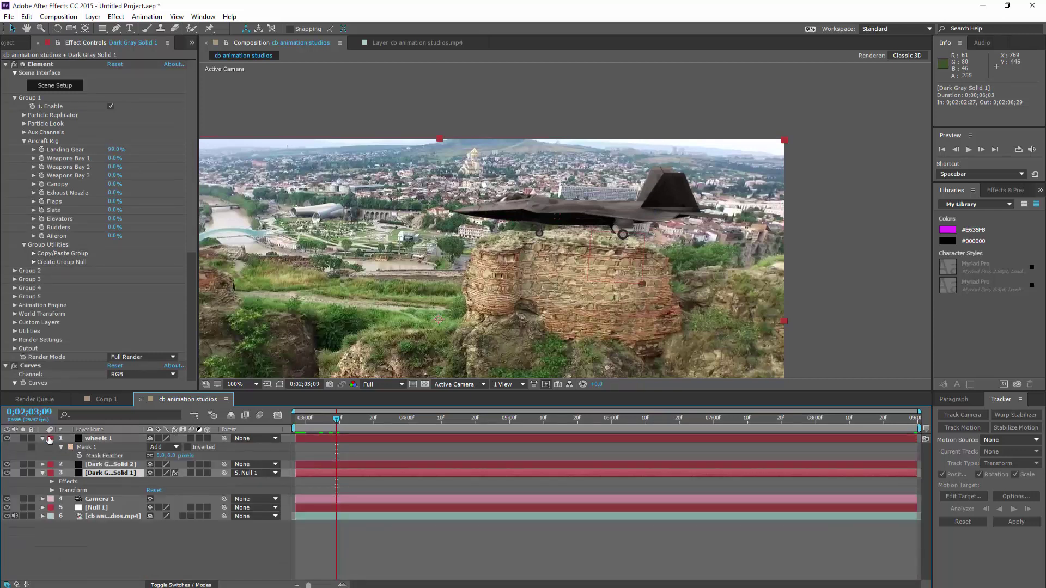
click(42, 439)
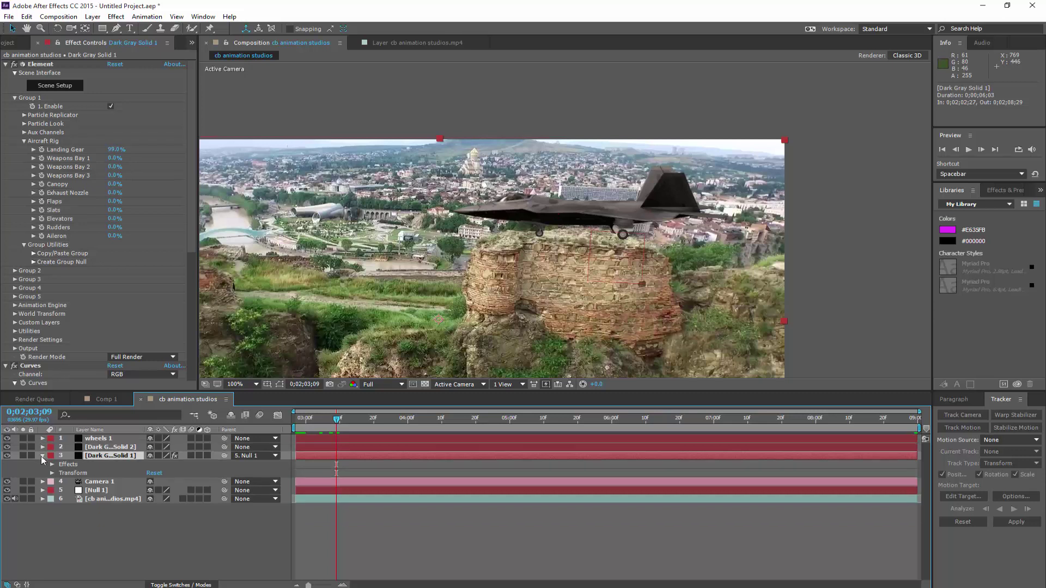
click(43, 447)
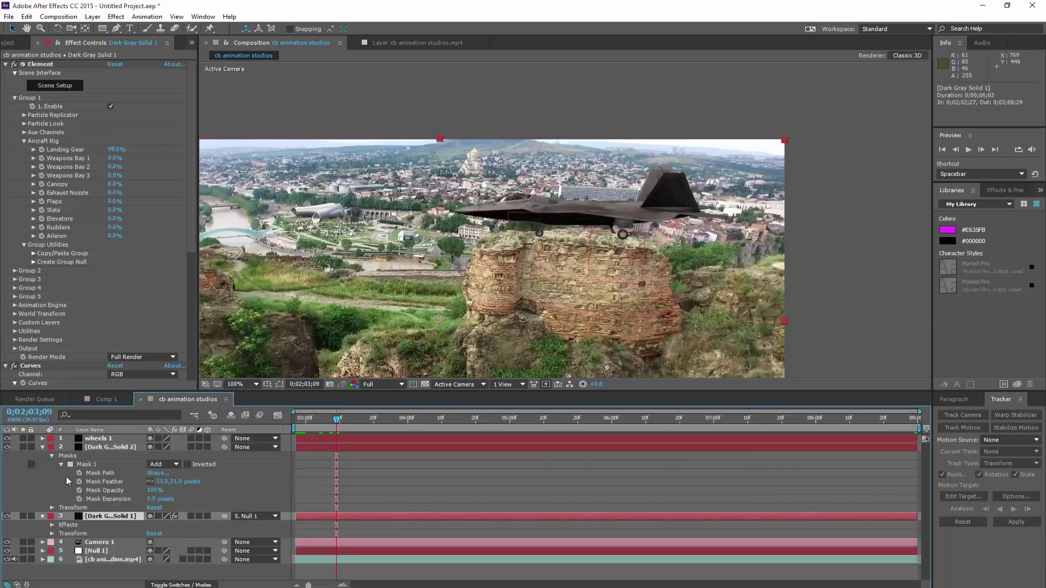
drag(153, 490, 157, 490)
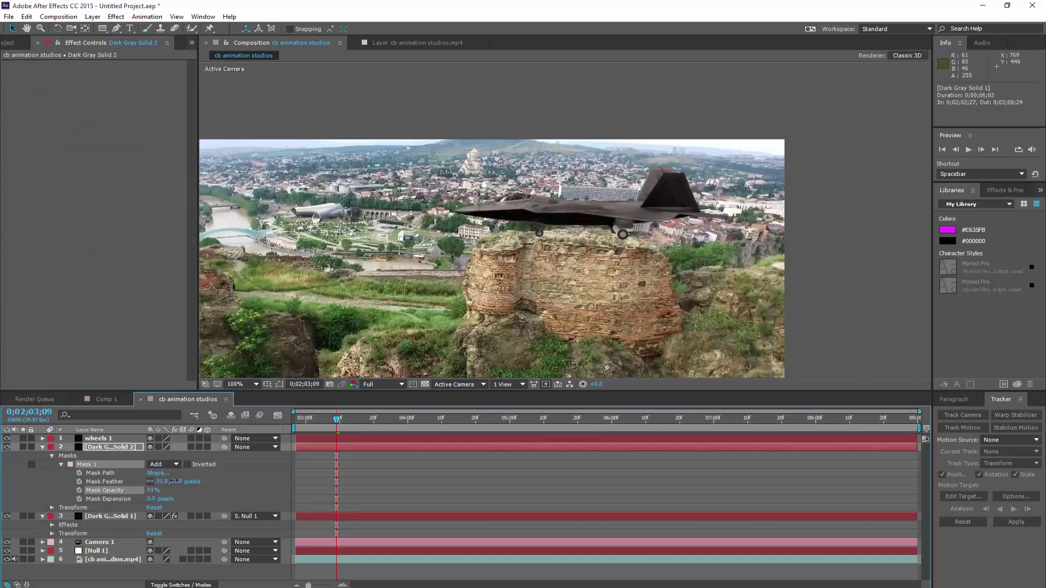
drag(173, 482, 165, 482)
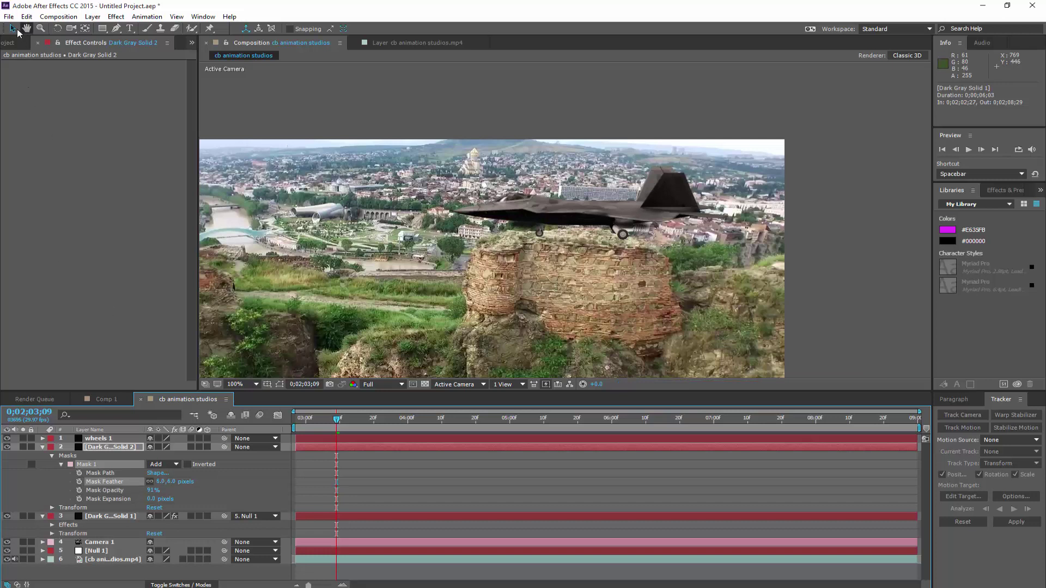
Step: Move the Dark Gray Solid 2 shadow down onto the wall top at 619, 391 and feather its mask by 15 pixels
click(109, 448)
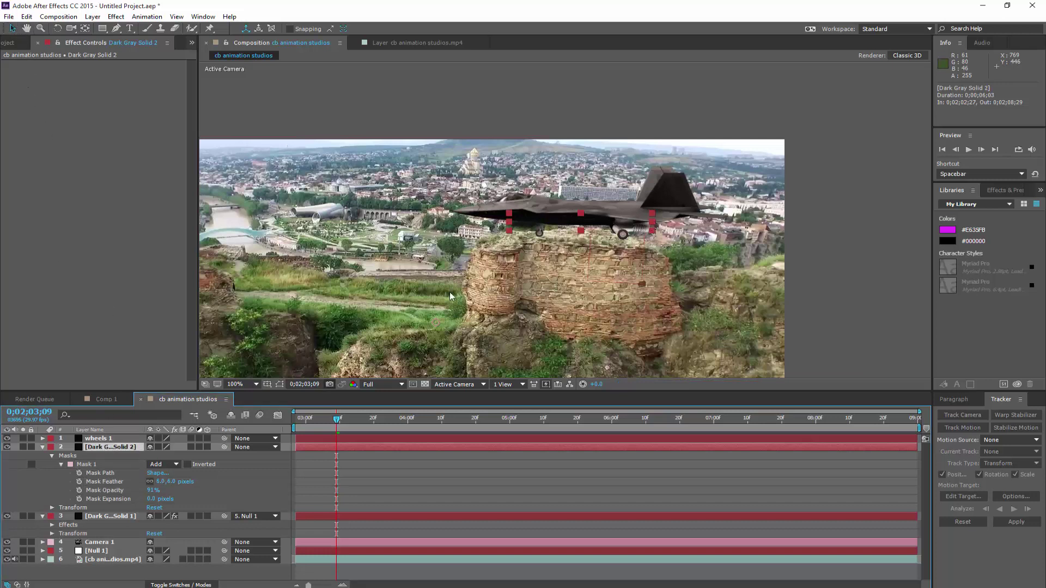
drag(572, 225, 560, 236)
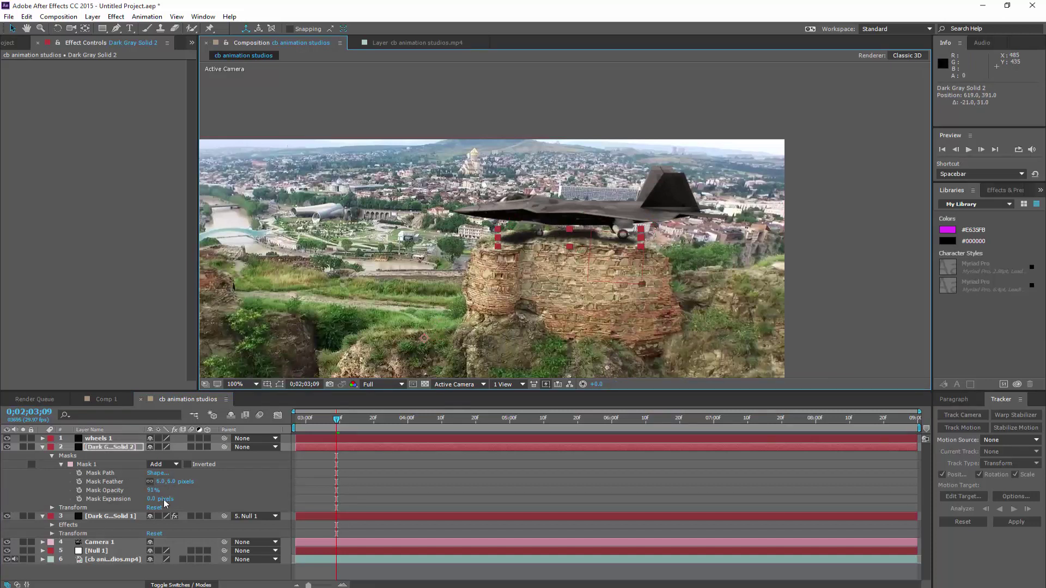
click(107, 450)
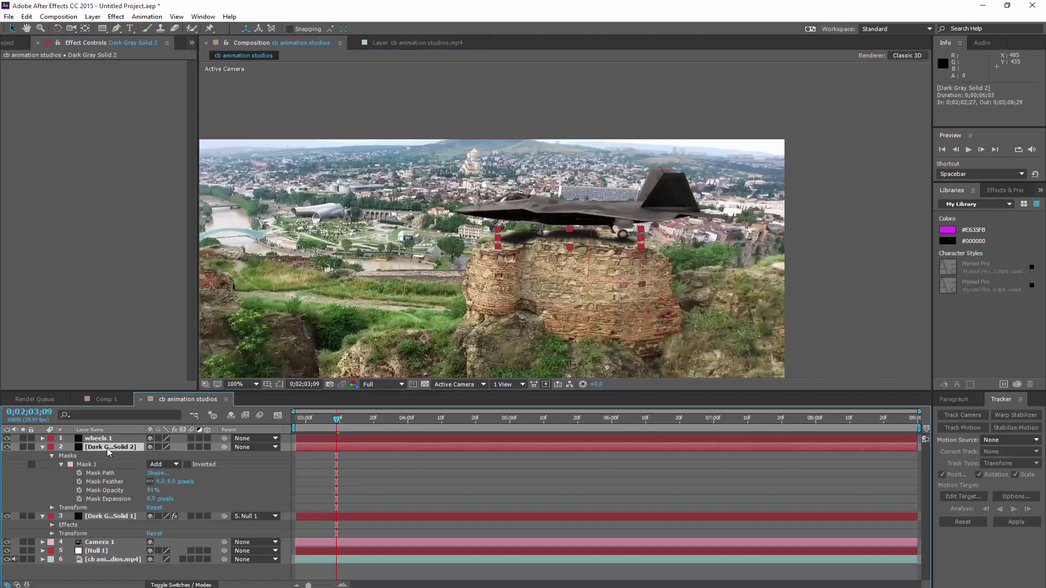
key(f)
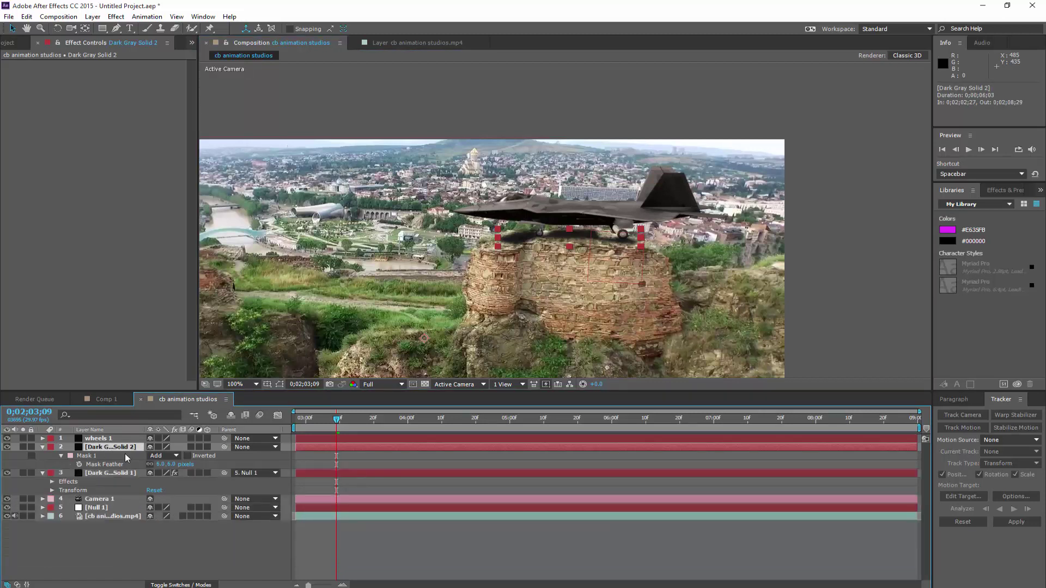
drag(171, 468, 175, 468)
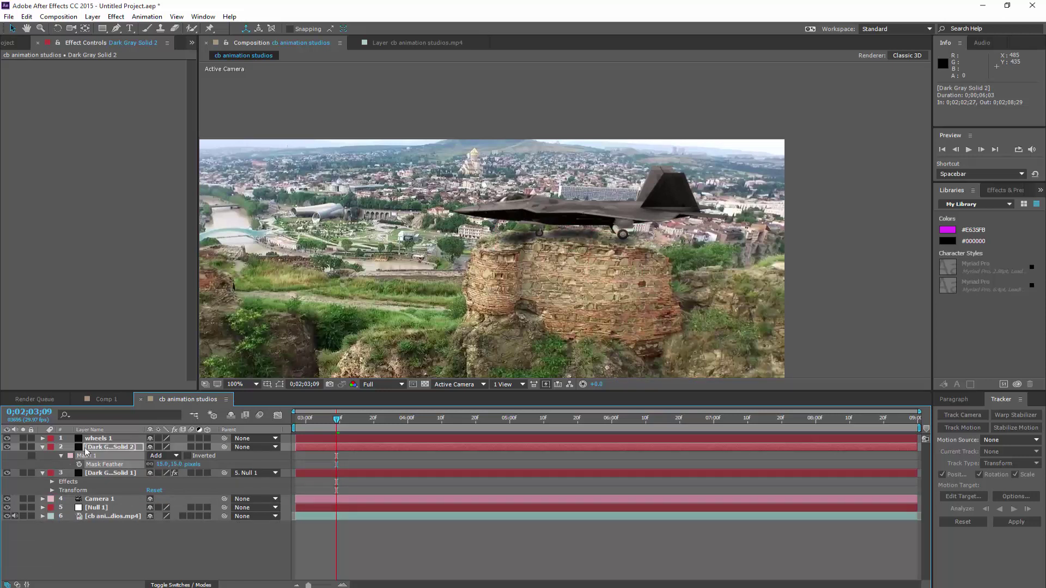
click(43, 447)
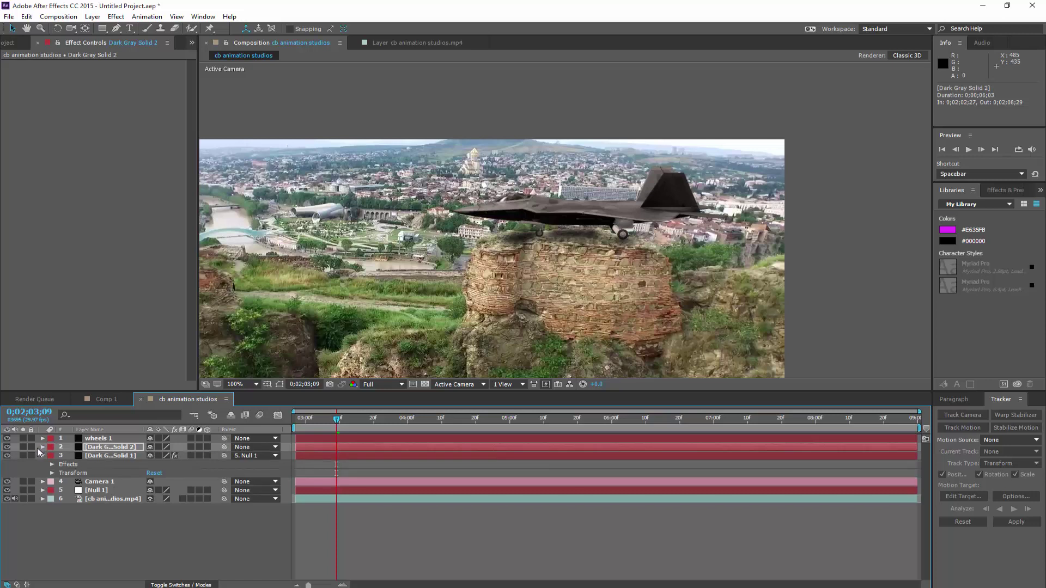
click(43, 456)
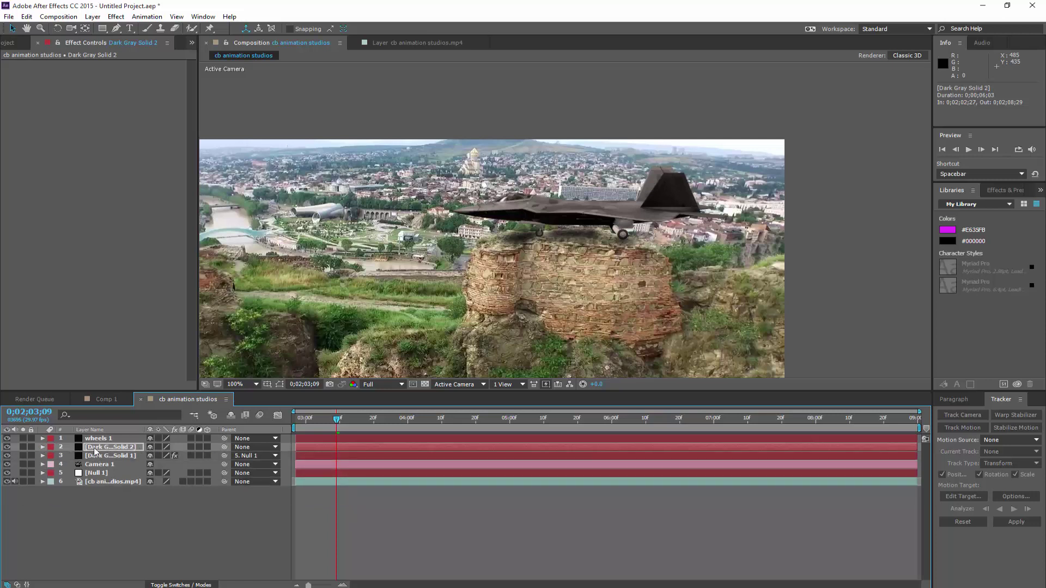
Step: Parent the wheels 1, Dark Gray Solid 2 and Dark Gray Solid 1 layers to Null 1
shift+click(68, 439)
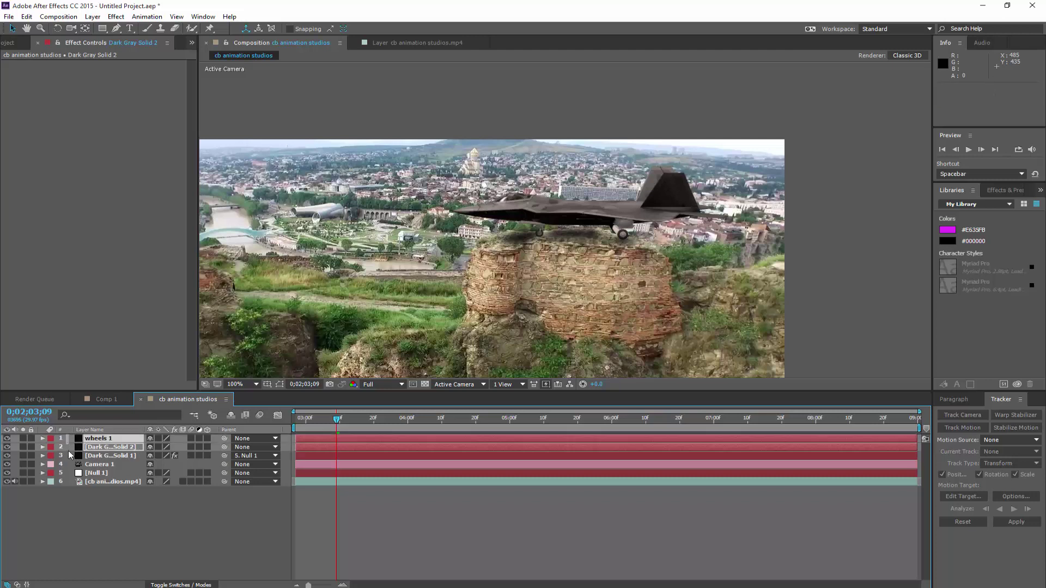
shift+click(69, 455)
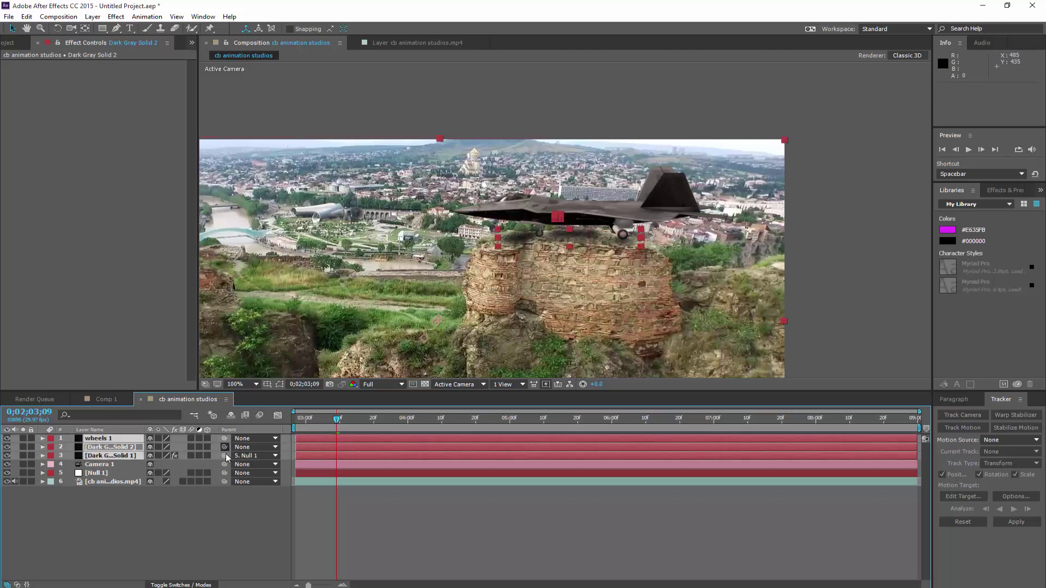
mouse_move(224, 455)
mouse_down()
mouse_move(103, 473)
mouse_move(114, 471)
mouse_up()
drag(224, 439, 97, 473)
Step: Play back the composition with all layers deselected to check that the jet and its shadows follow the tracked wall
key(space)
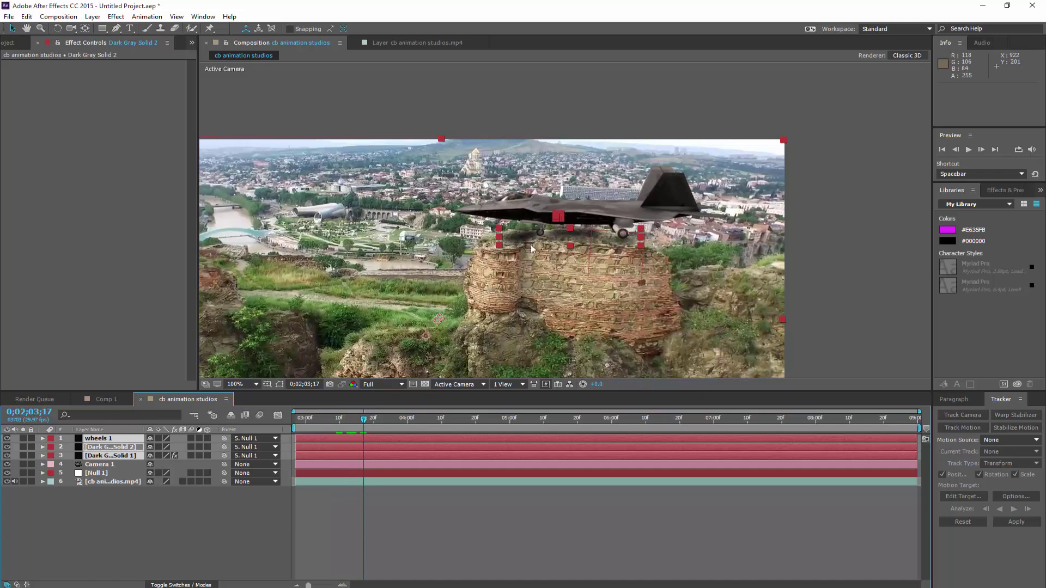
click(442, 333)
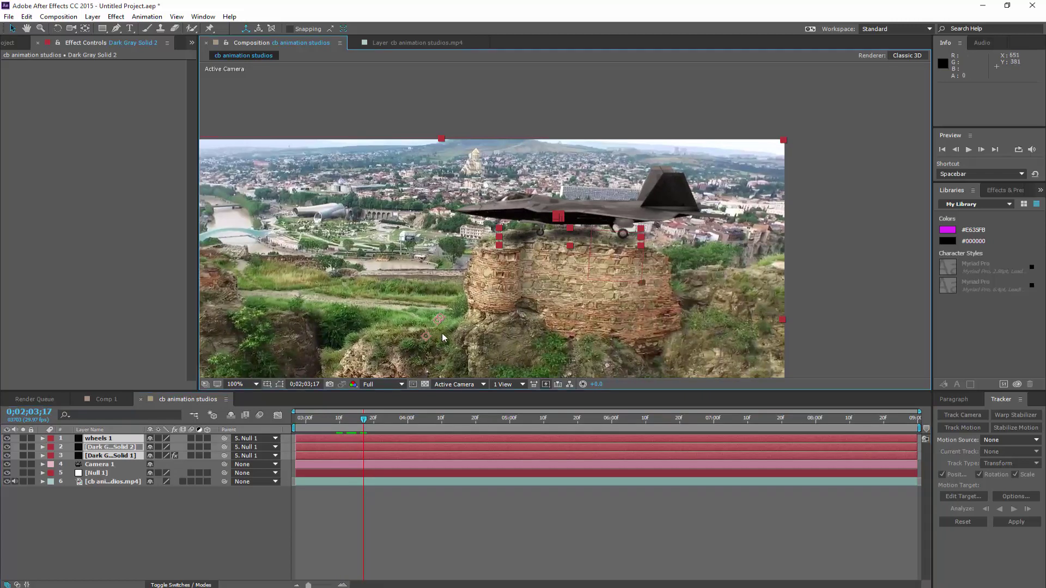
key(h)
drag(582, 272, 670, 226)
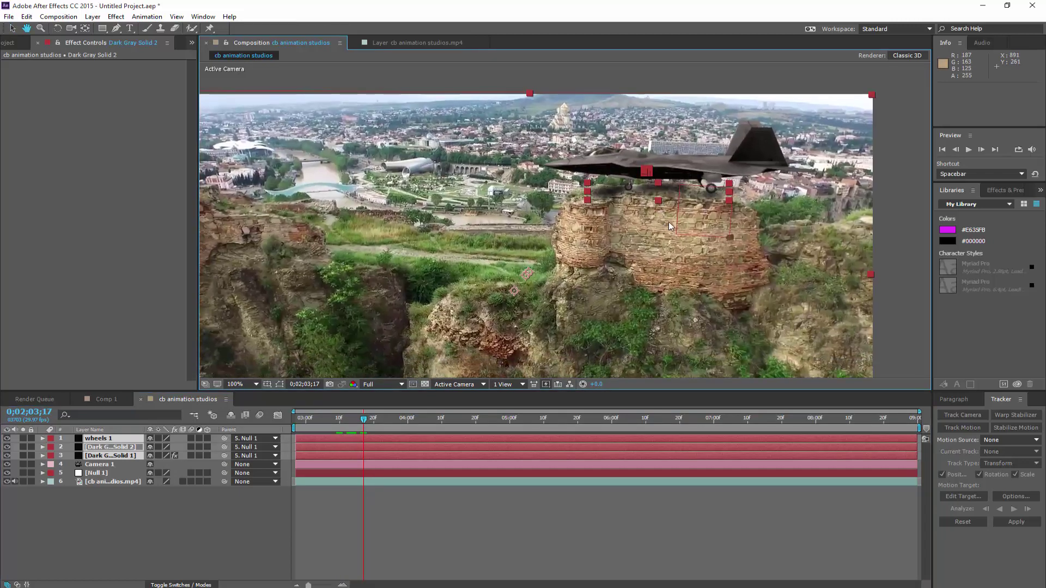
key(v)
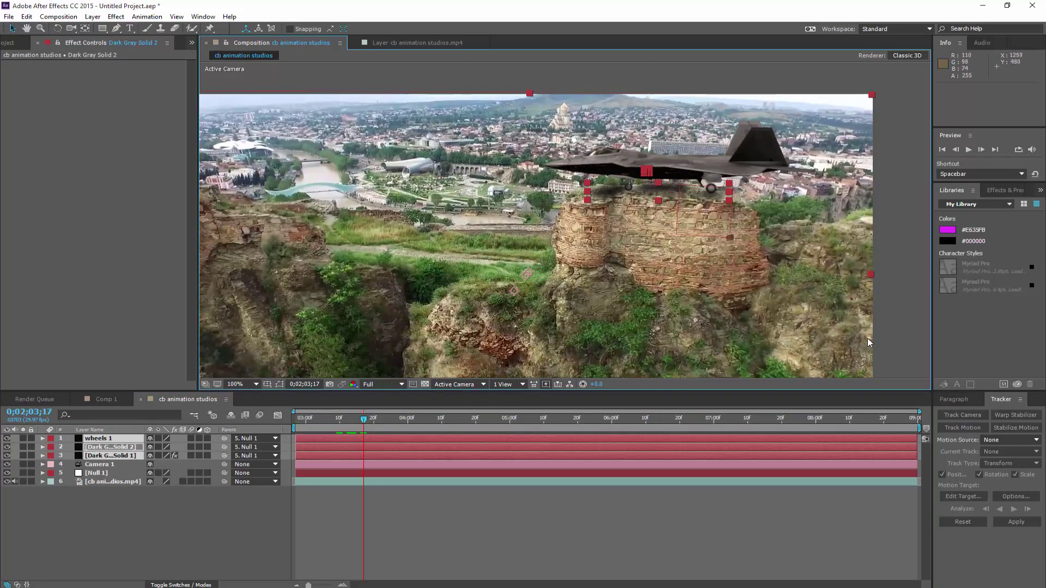
click(899, 321)
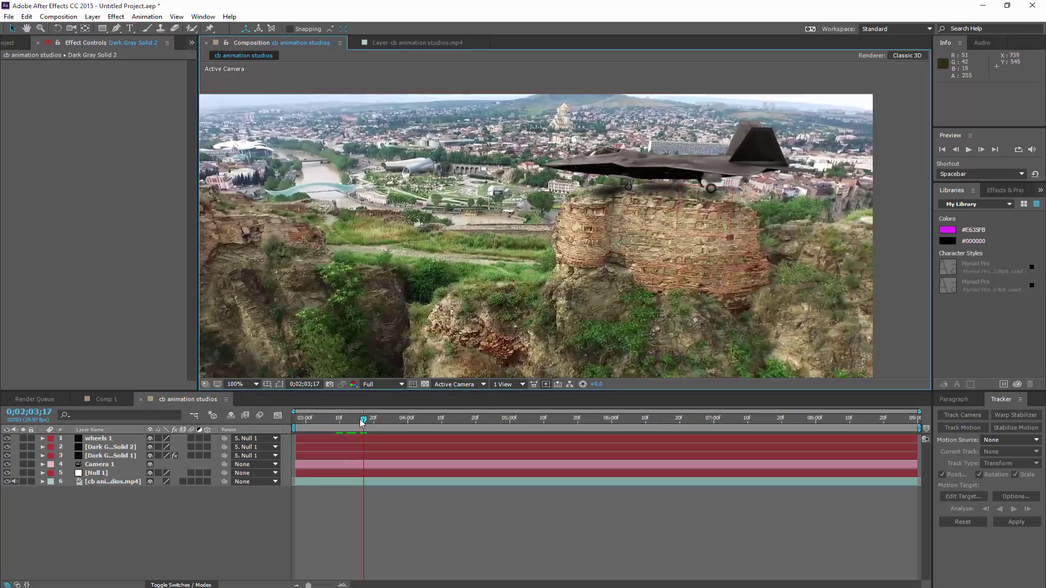
key(space)
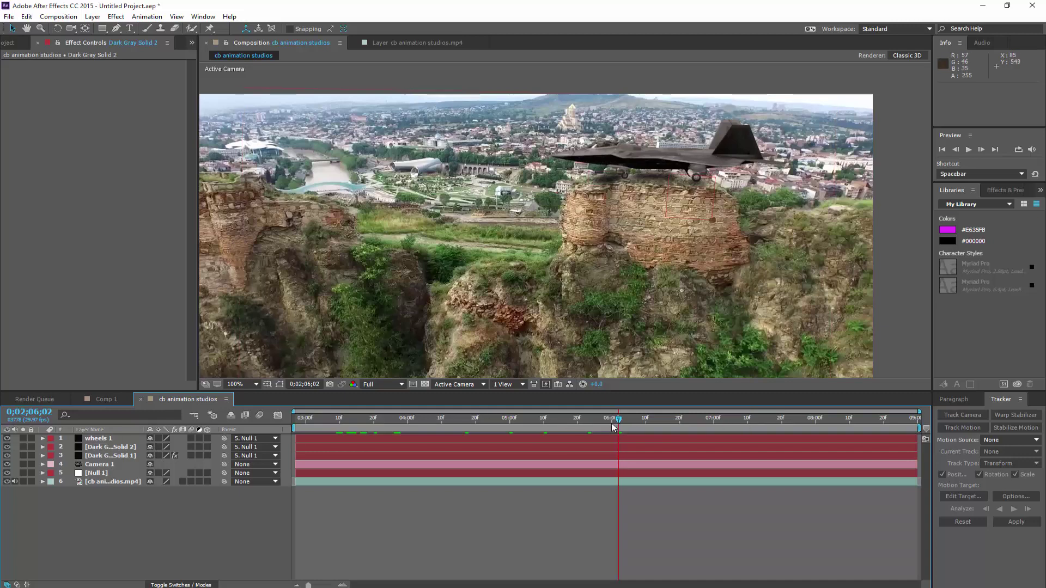
key(space)
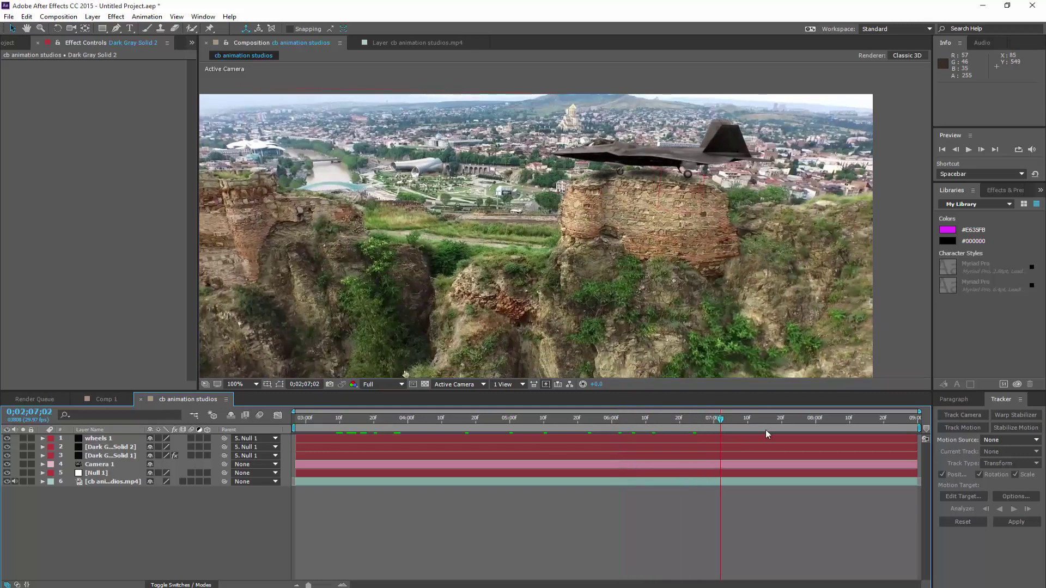
key(space)
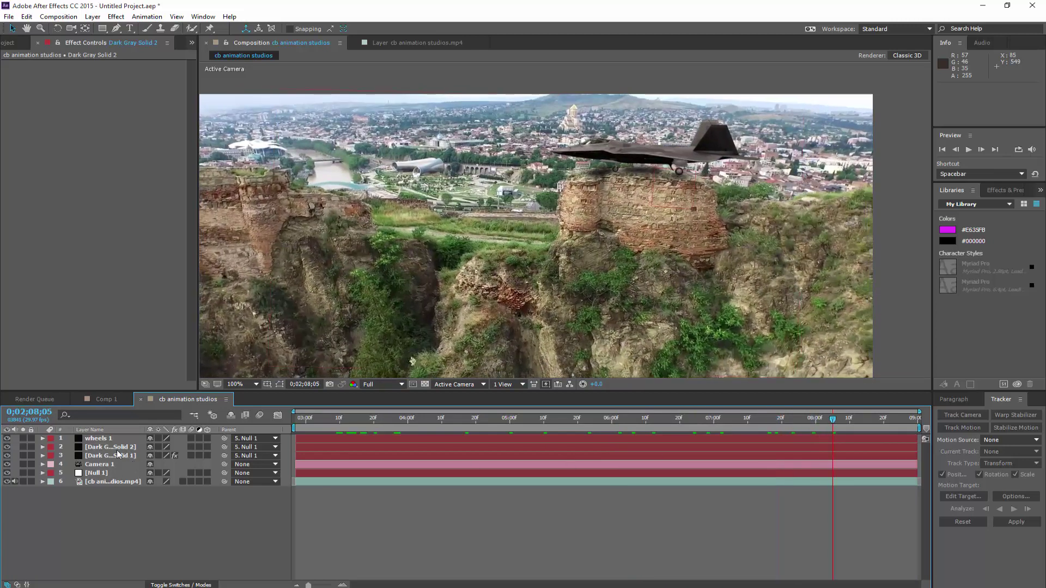
Step: Lower the opacity of the Dark Gray Solid 1 jet layer to 93%
click(43, 455)
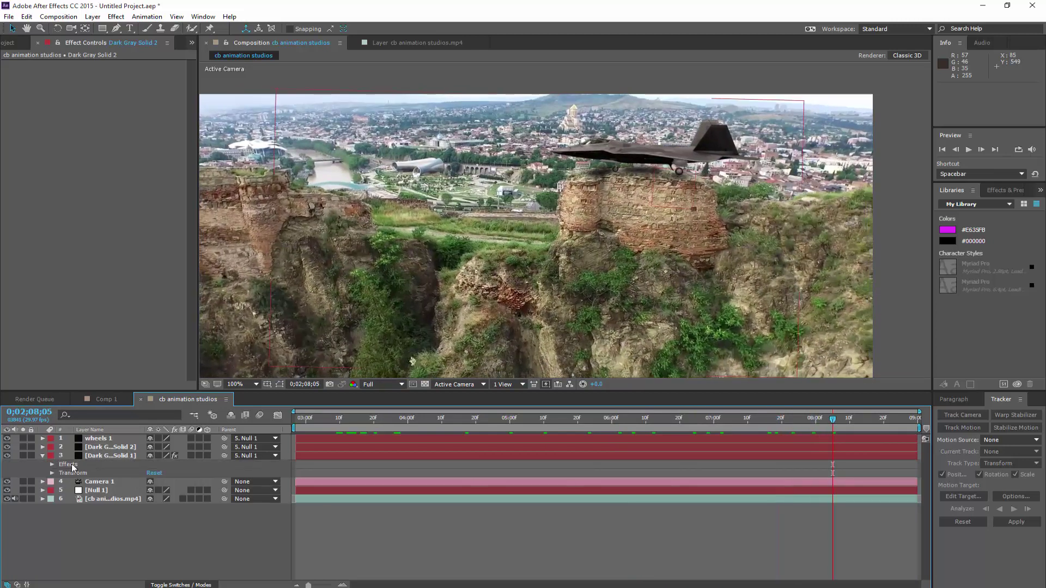
click(52, 472)
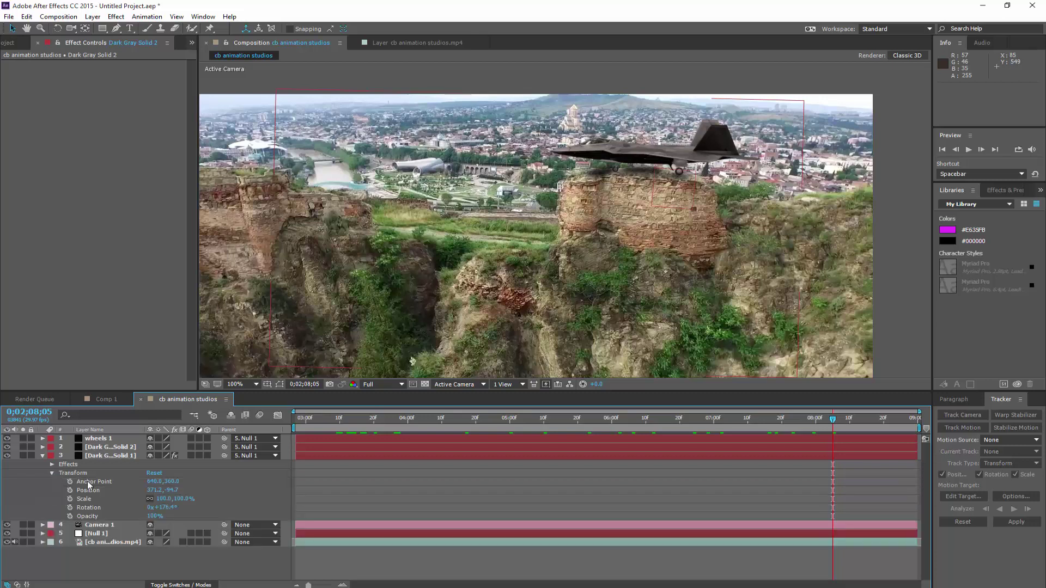
click(155, 518)
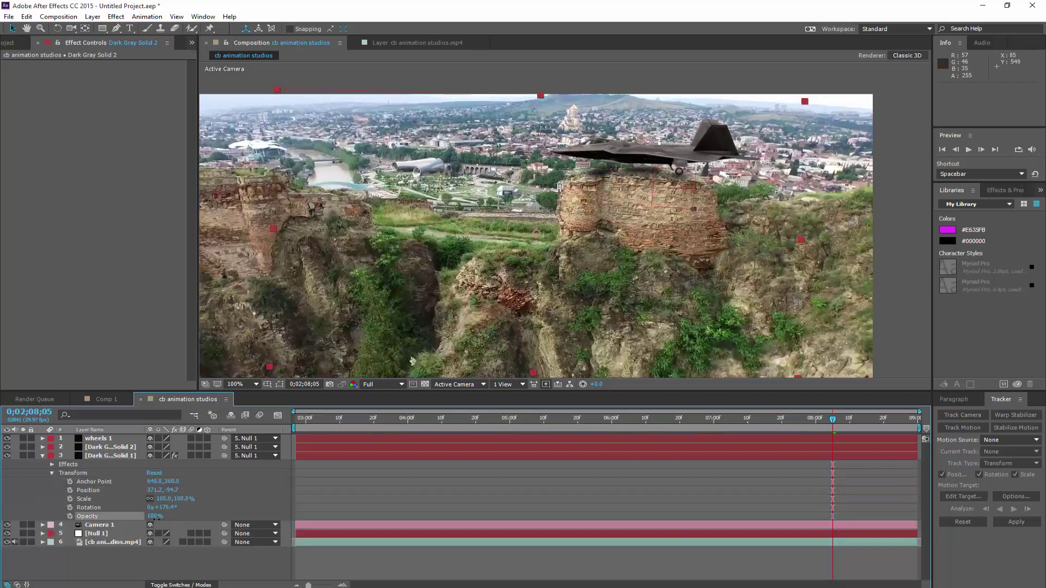
mouse_move(158, 518)
mouse_down()
mouse_move(148, 521)
mouse_move(162, 524)
mouse_up()
click(43, 456)
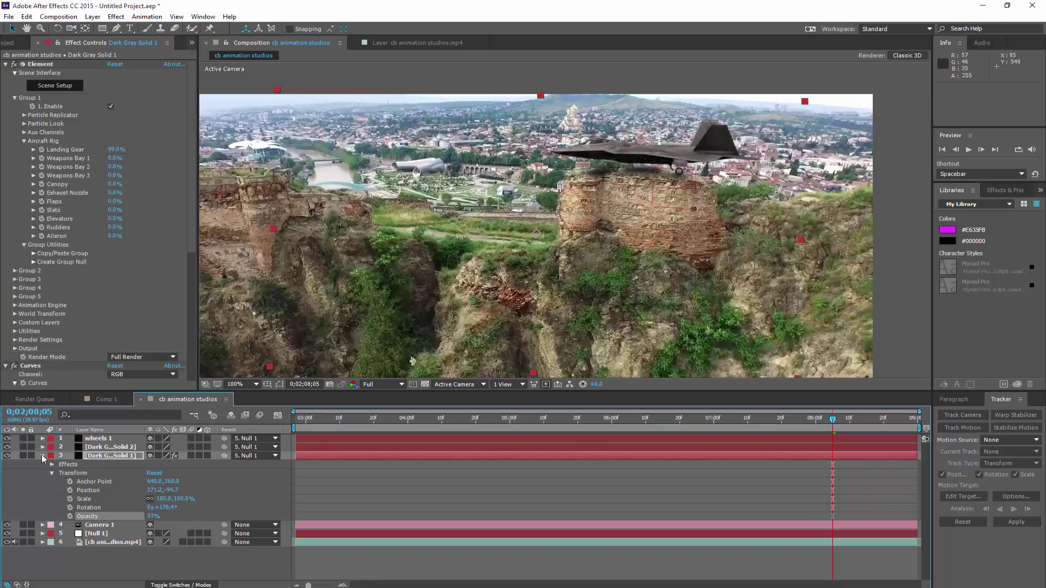
click(42, 456)
drag(99, 459, 107, 449)
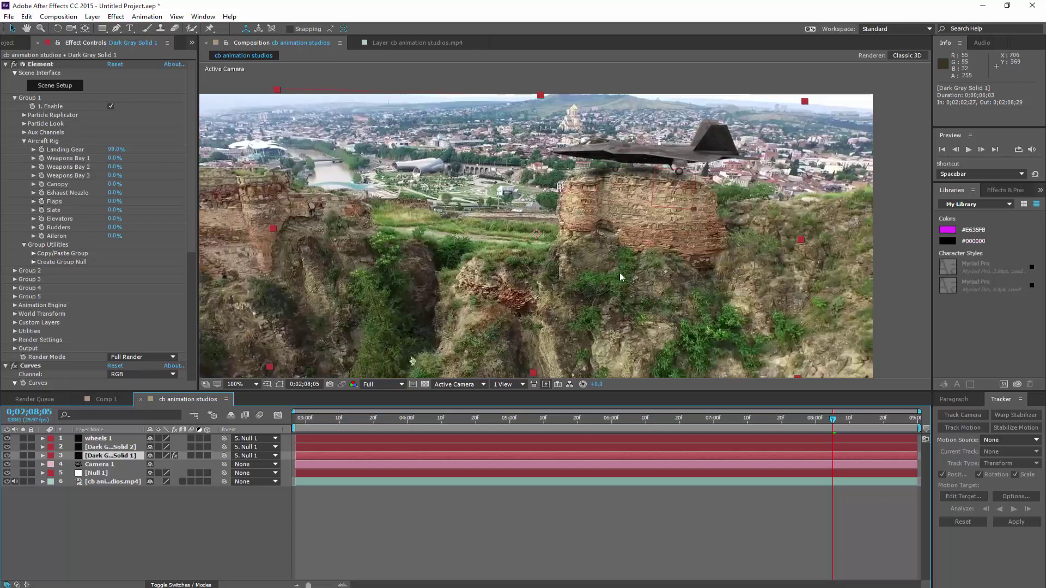
Step: Play back the whole composition from 0;02;02;27 with all layers deselected to check the jet against the footage
scroll(616, 272, down, 2)
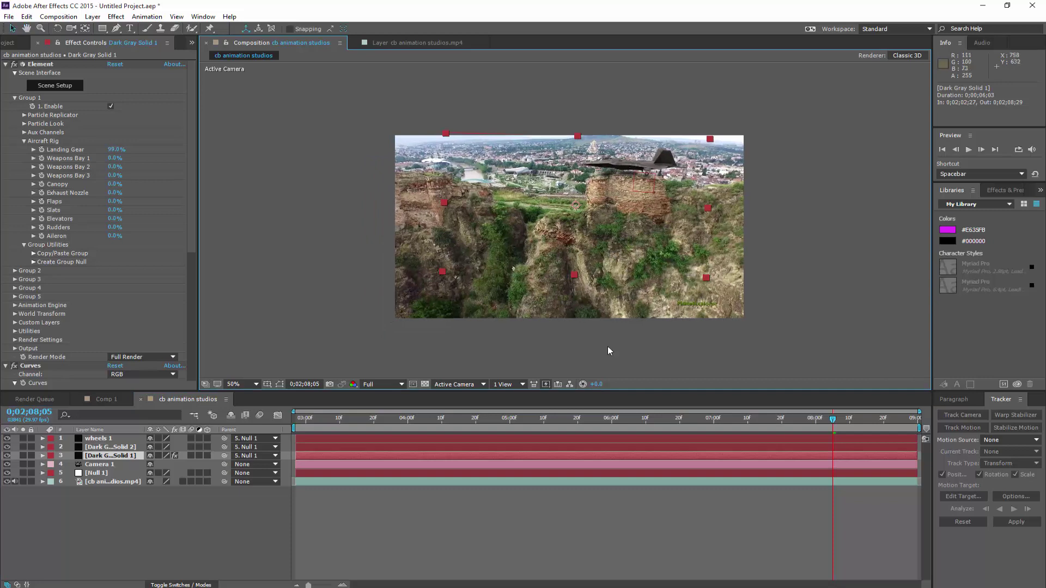
click(608, 354)
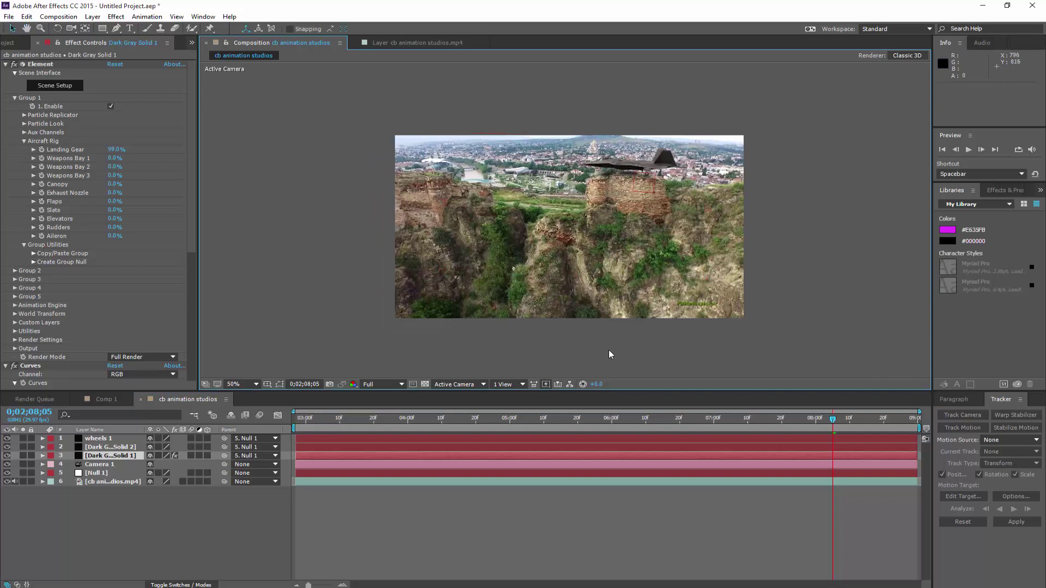
click(298, 422)
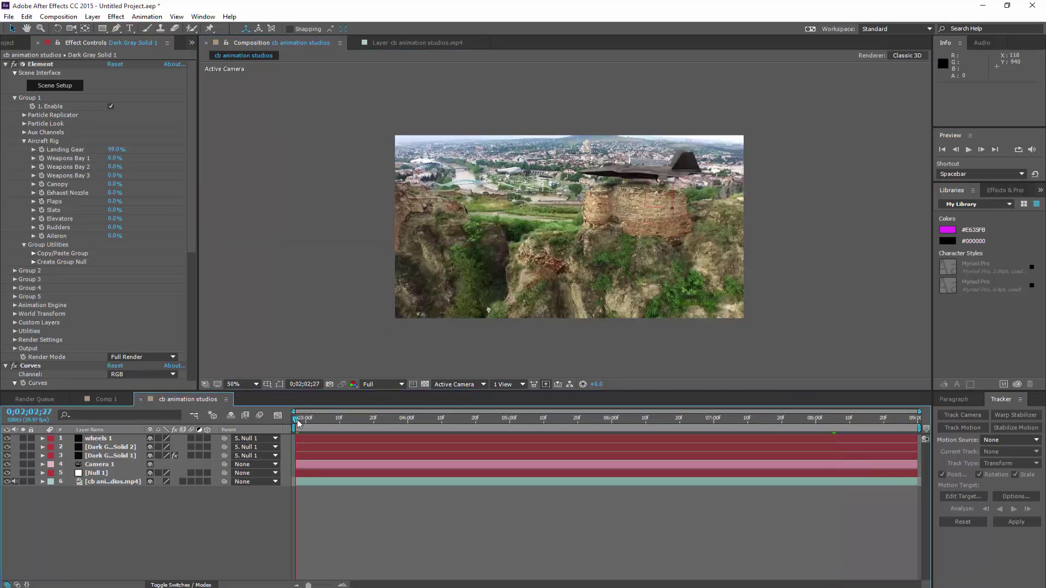
click(970, 152)
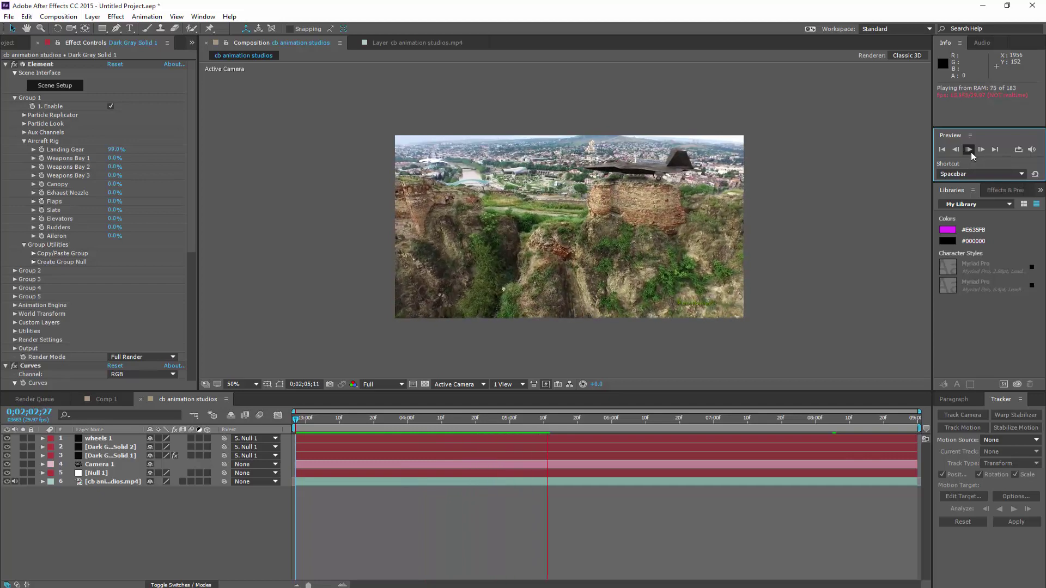
click(303, 420)
drag(303, 420, 287, 419)
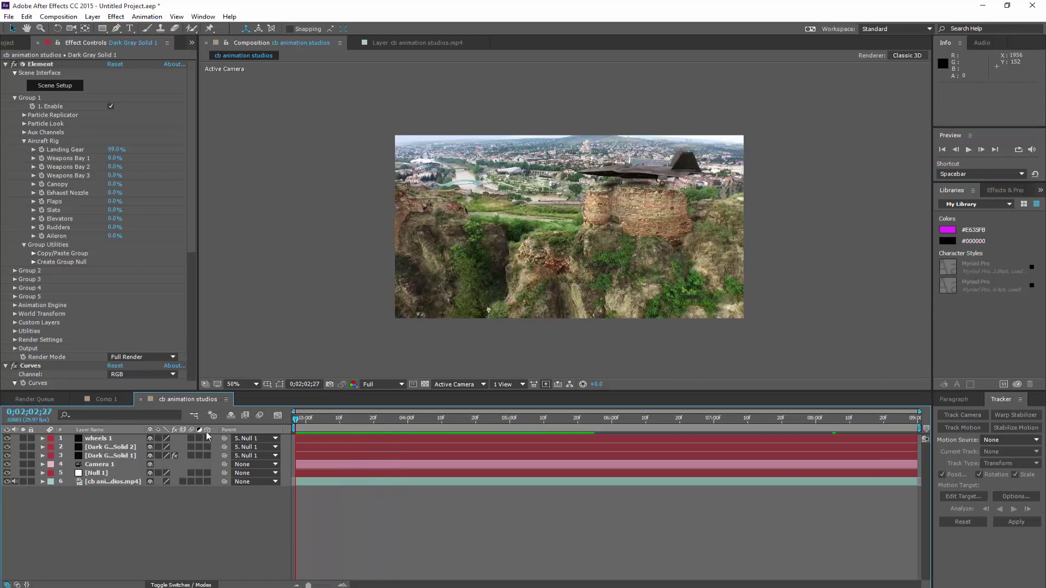
Step: Turn on motion blur for the Dark Gray Solid 1 layer and enable it for the composition
click(105, 457)
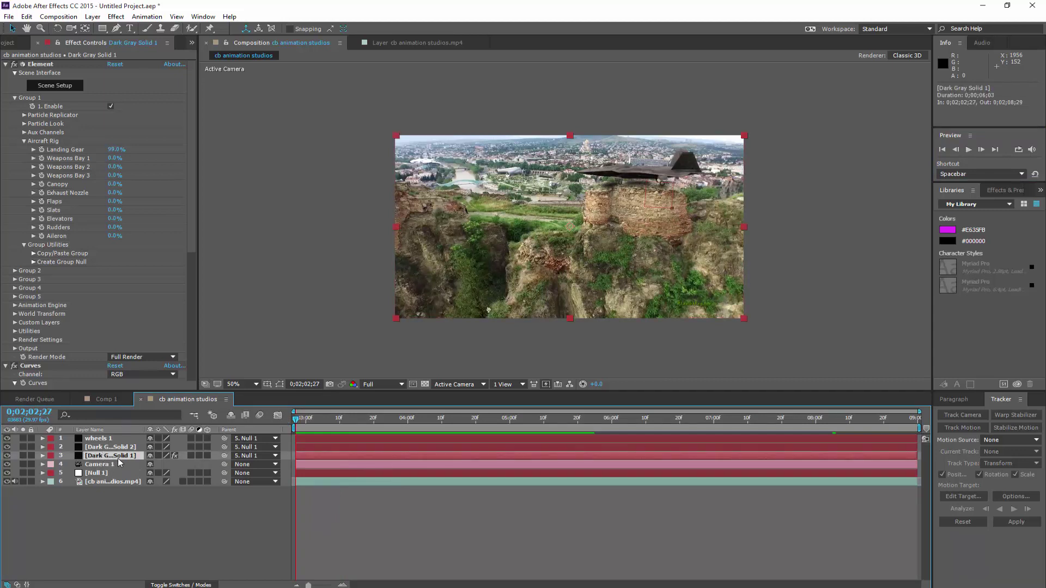
click(190, 456)
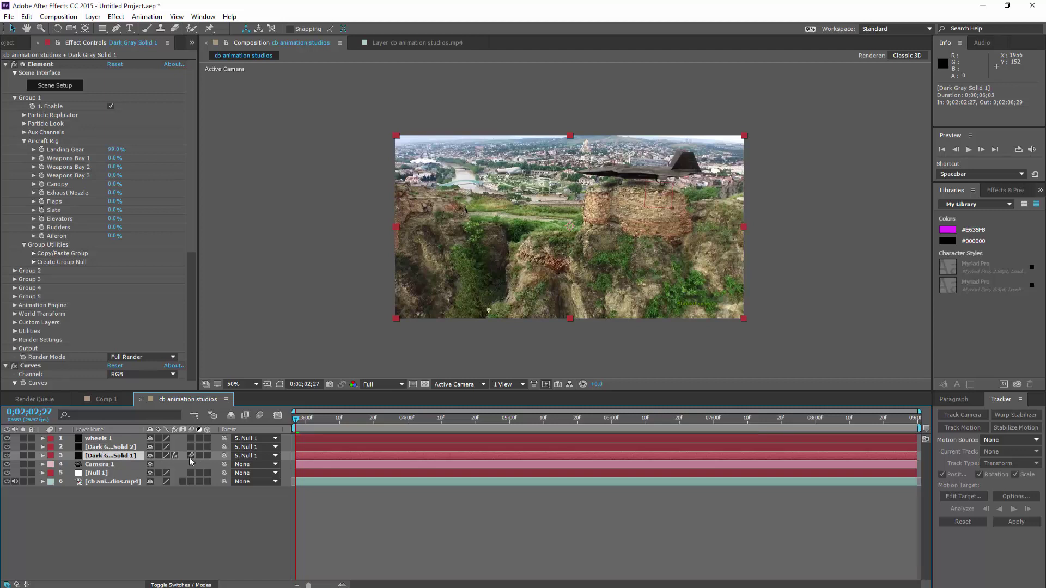
click(259, 417)
Step: Preview the composition with motion blur and return the playhead to its start at 0;02;02;27
click(969, 150)
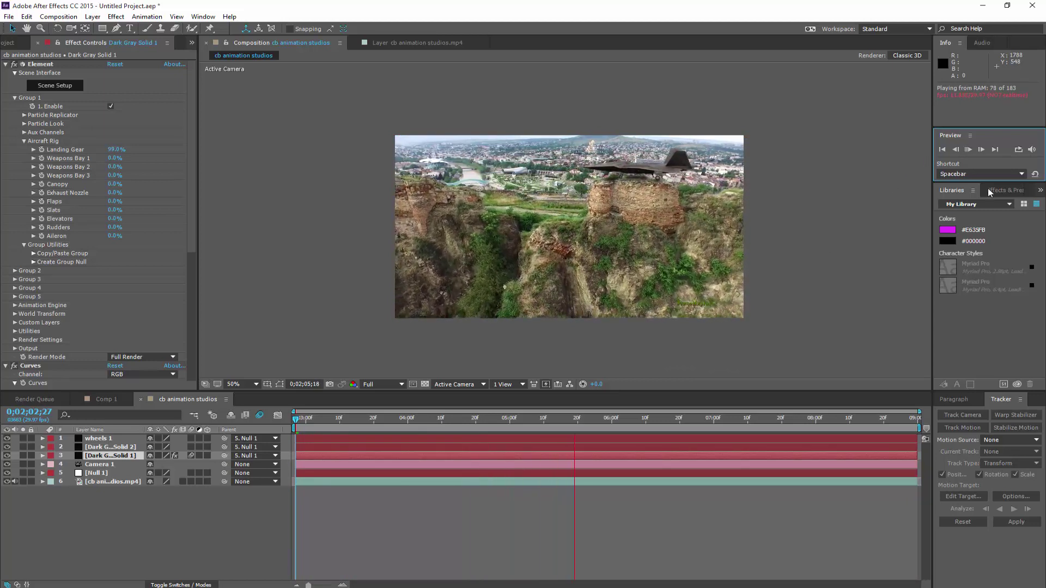
click(968, 152)
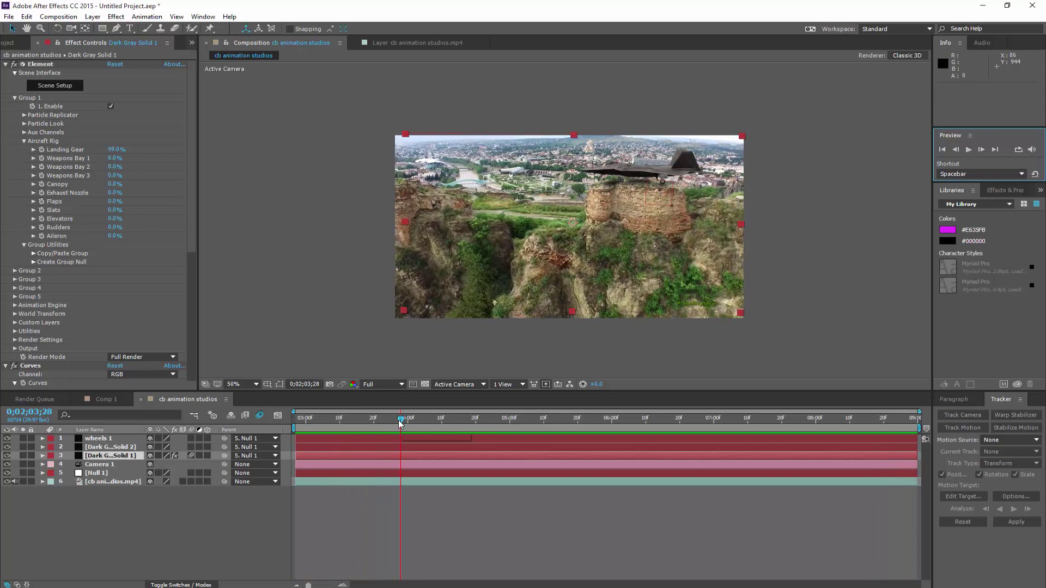
drag(400, 424, 289, 421)
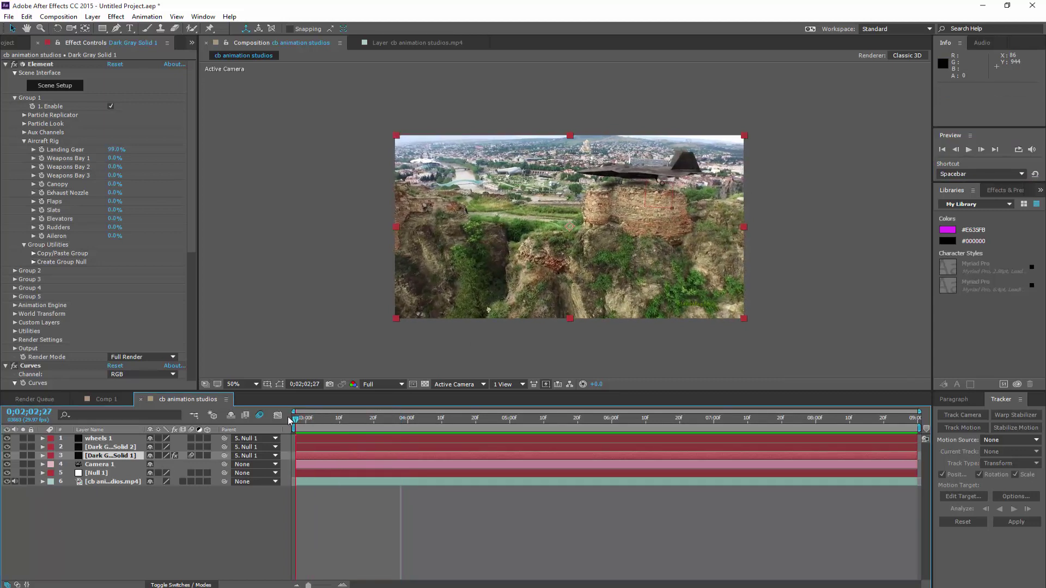